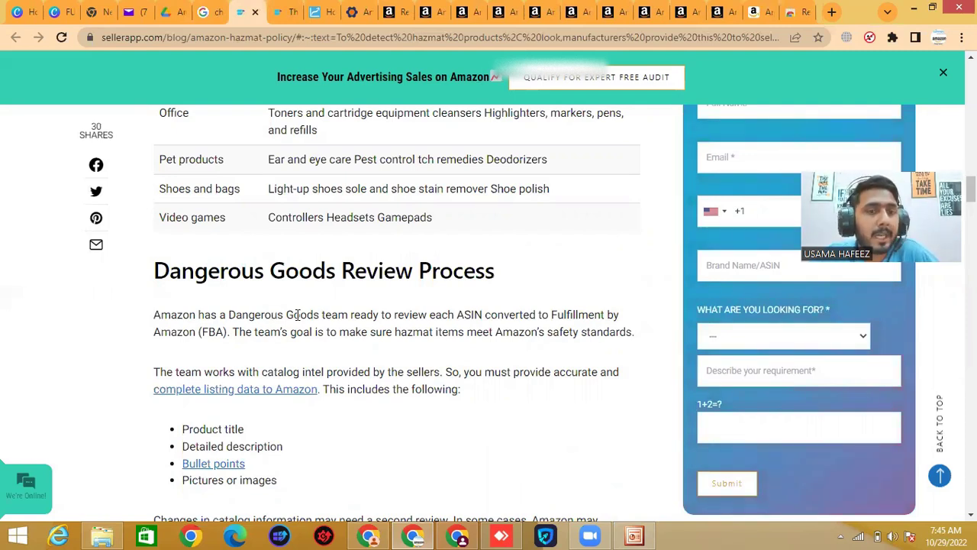
Step: Review the article's section on identifying hazmat products through ASIN classifications and Safety Data Sheets
scroll(297, 314, up, 6)
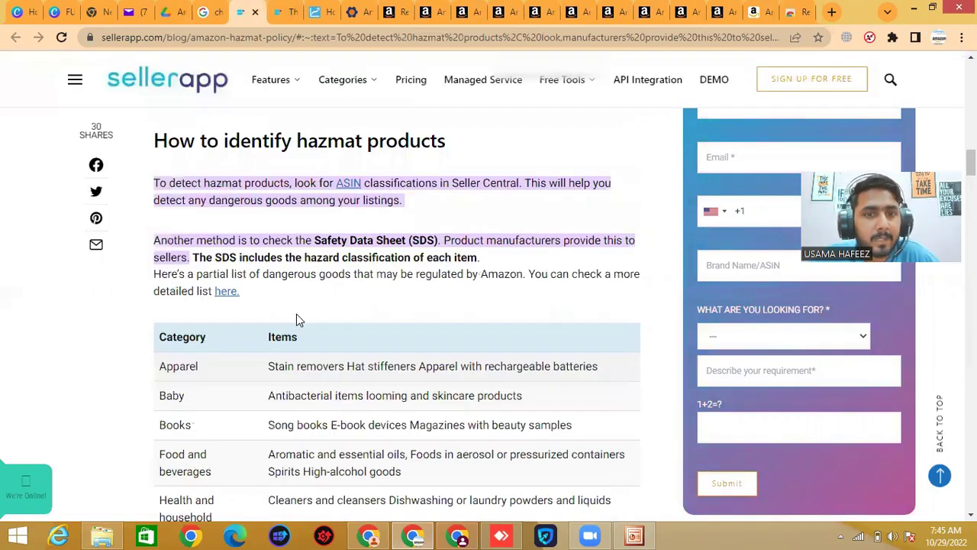
scroll(297, 319, up, 1)
scroll(297, 317, up, 2)
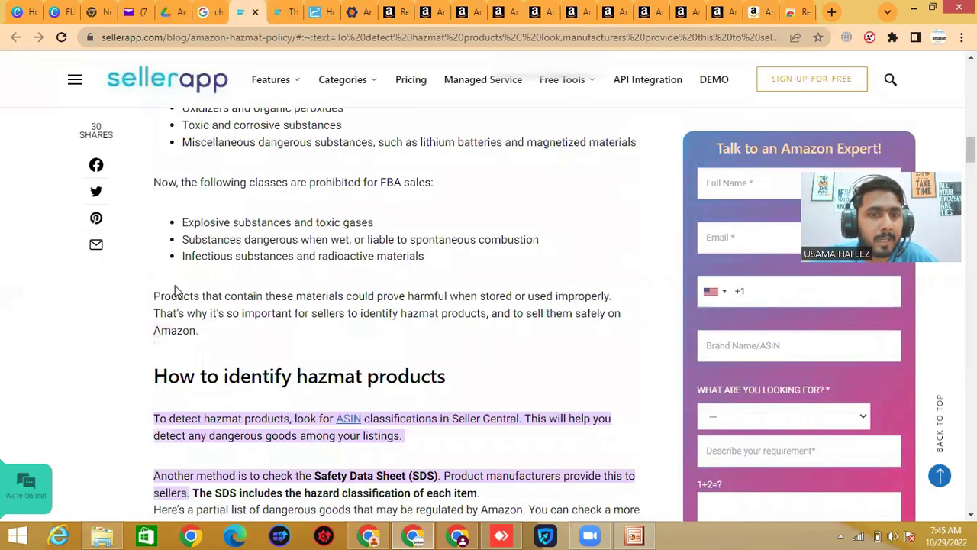
scroll(244, 274, down, 2)
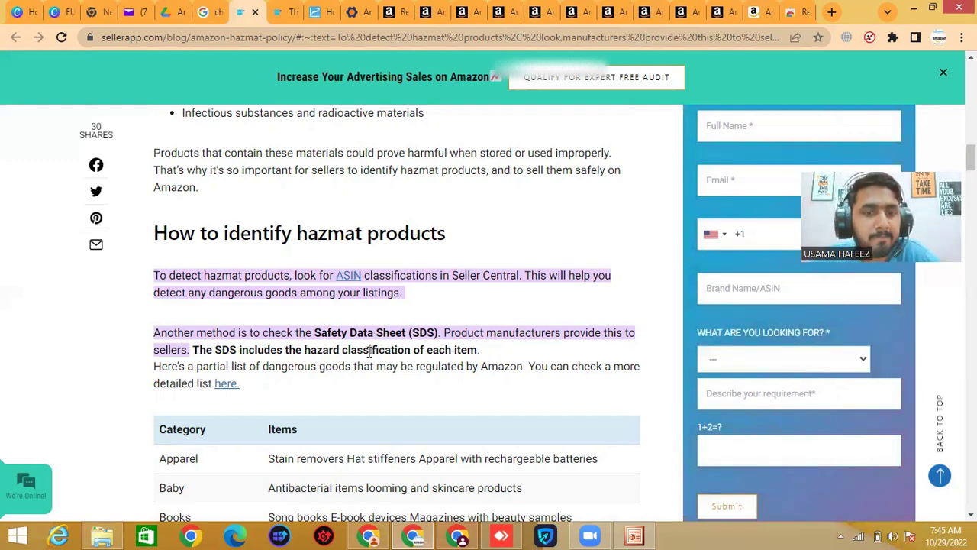
scroll(369, 352, down, 1)
scroll(369, 357, up, 6)
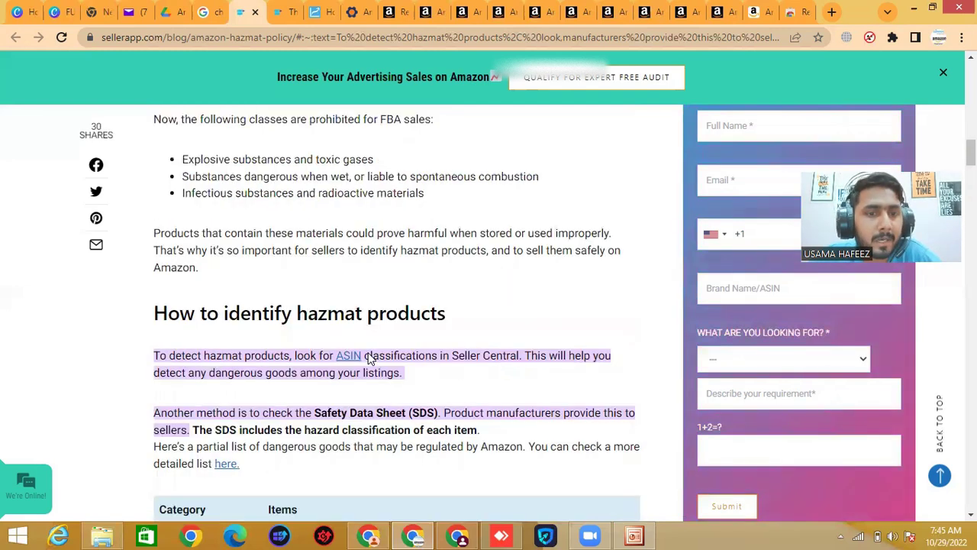
scroll(369, 358, up, 2)
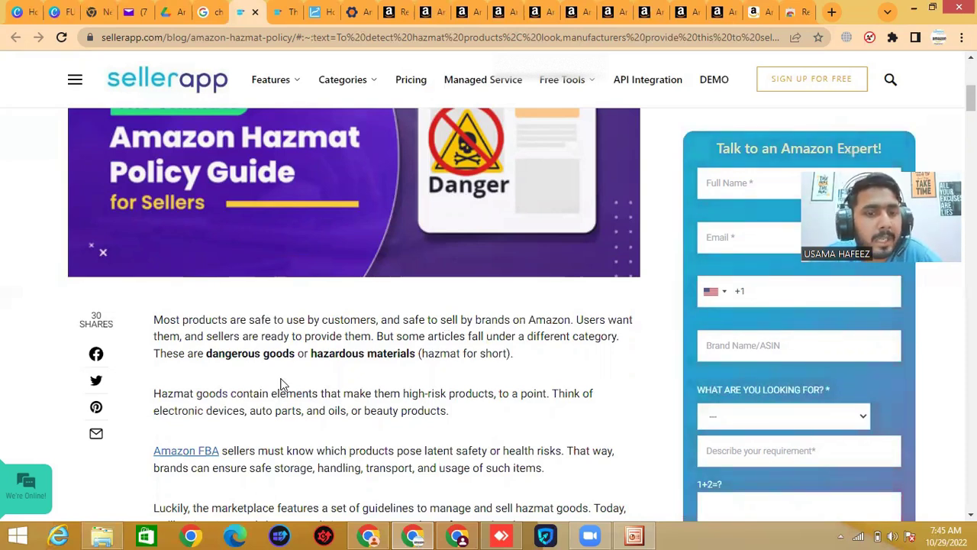
Step: Read the article's introduction and the section on what counts as hazardous materials, including allowed and prohibited FBA classes
scroll(280, 378, down, 2)
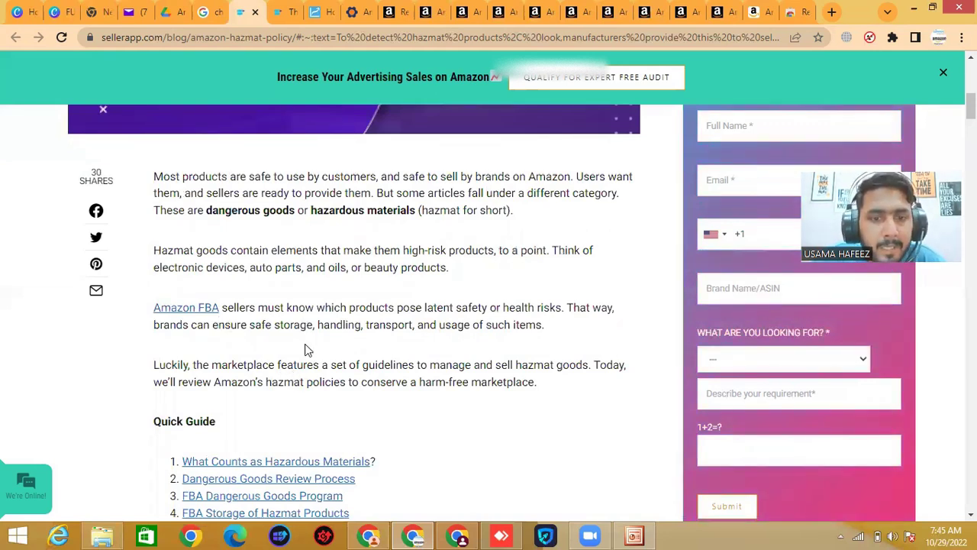
scroll(305, 352, down, 1)
scroll(305, 351, down, 5)
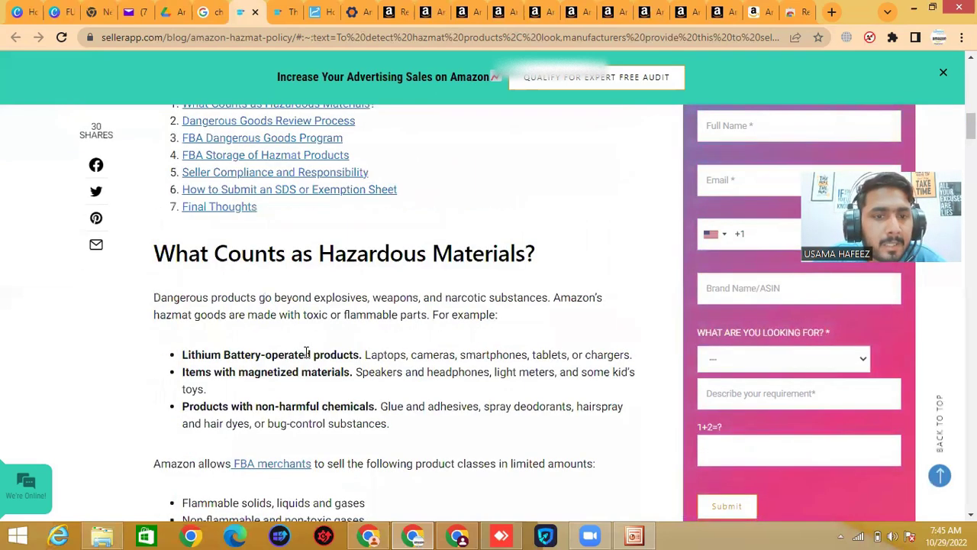
scroll(290, 264, down, 2)
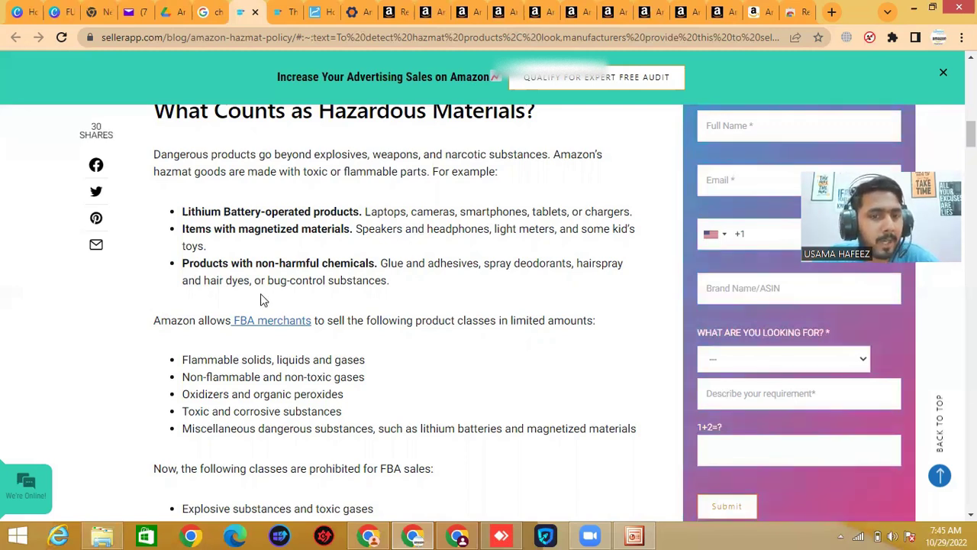
scroll(261, 299, down, 4)
scroll(260, 299, down, 3)
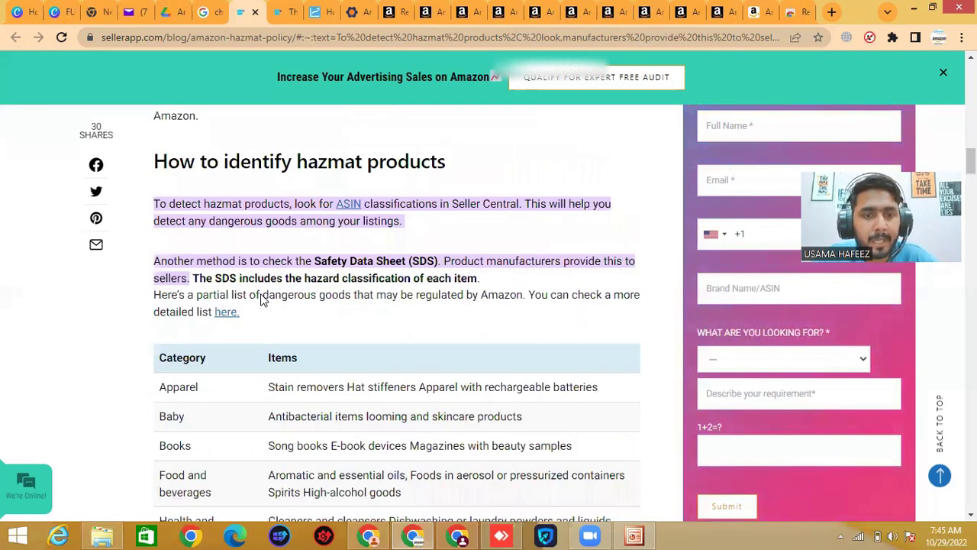
Step: Examine the table of regulated dangerous goods by category, from Apparel to Video games
scroll(206, 203, down, 3)
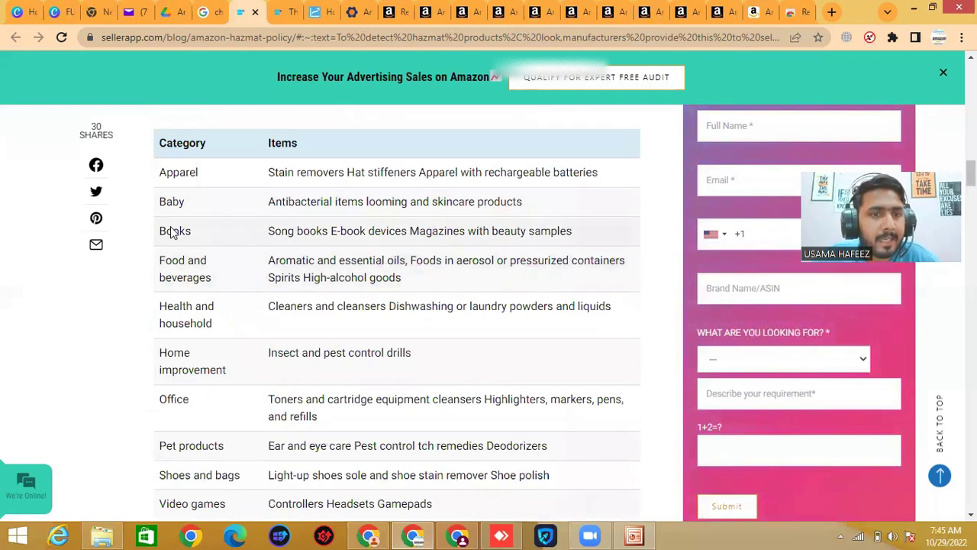
scroll(170, 236, down, 2)
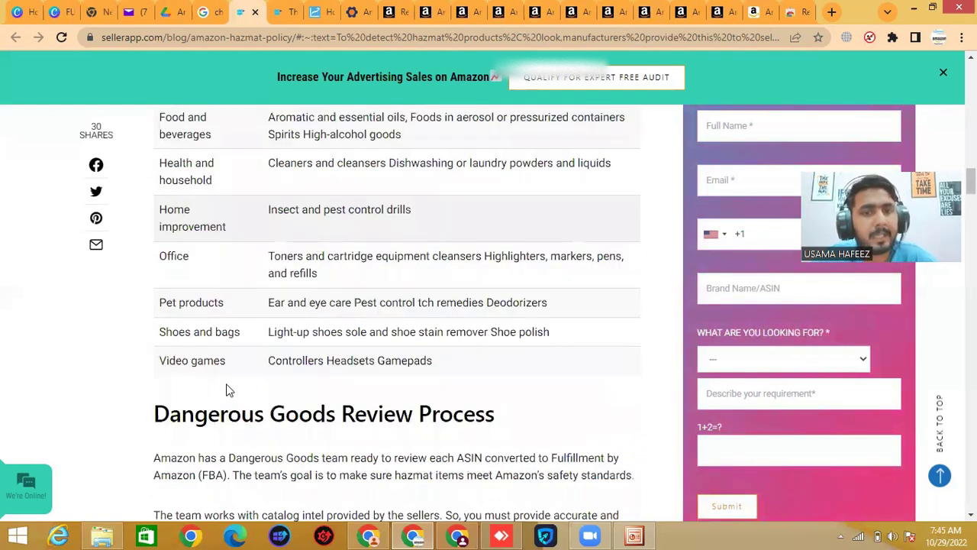
scroll(226, 390, up, 1)
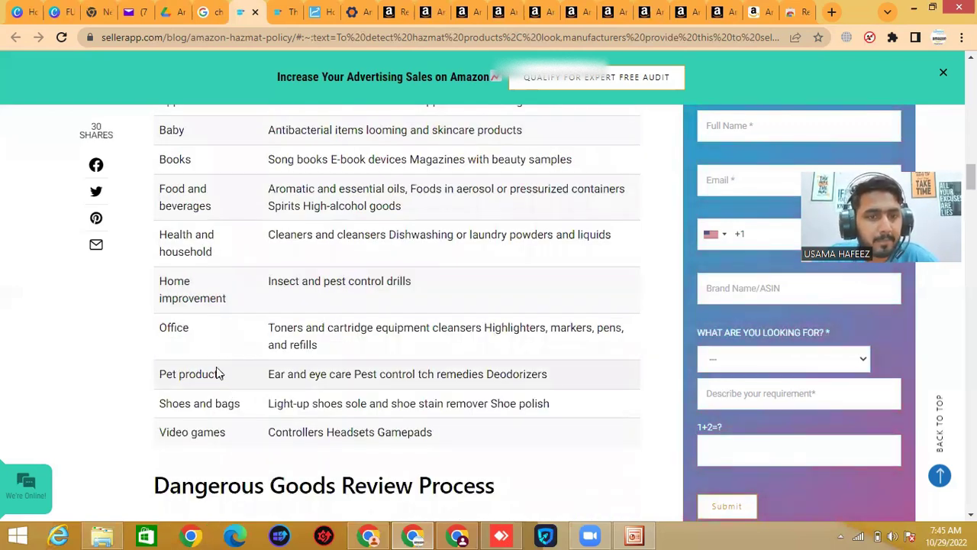
scroll(233, 228, up, 1)
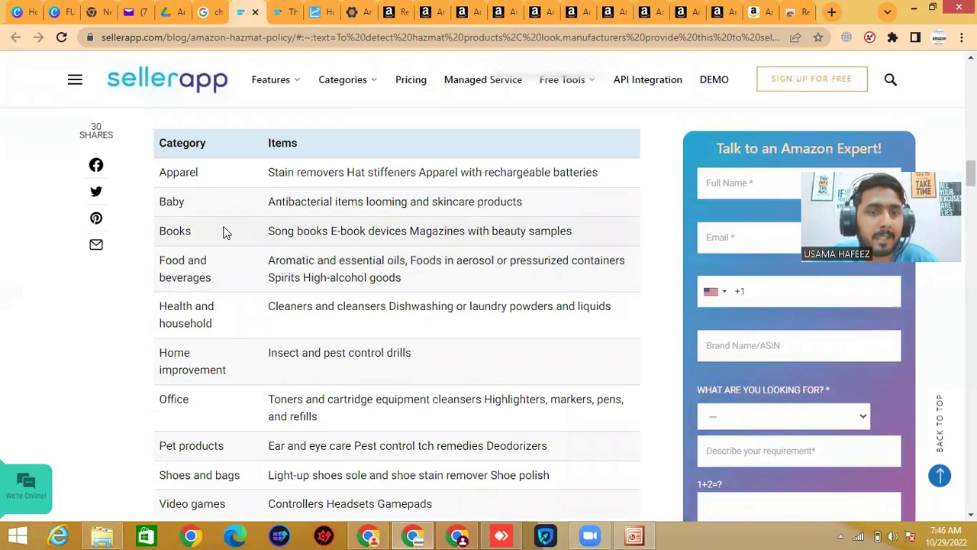
scroll(214, 355, down, 2)
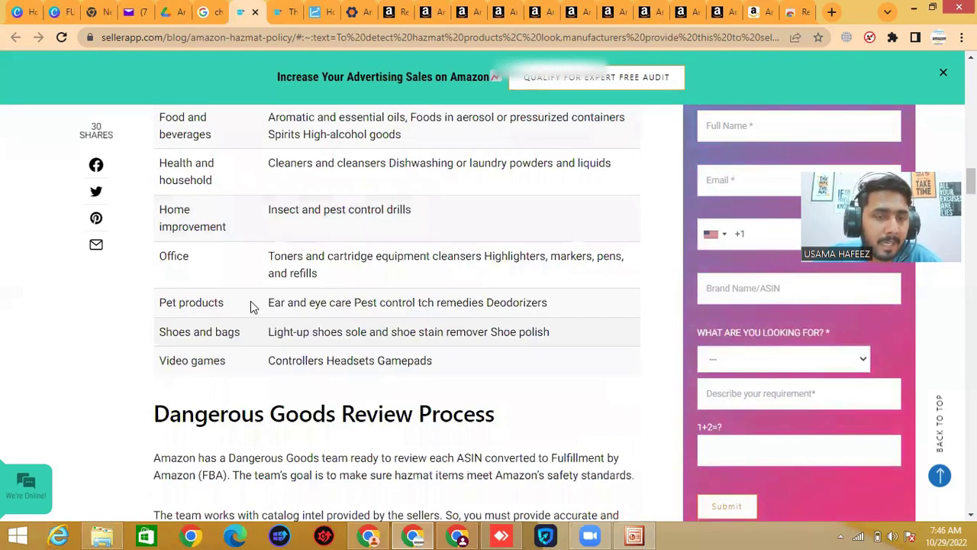
Step: Skim the remaining sections on the review process, FBA Dangerous Goods Program, hazmat storage and SDS submission, then return to the hazardous materials list
scroll(160, 290, down, 4)
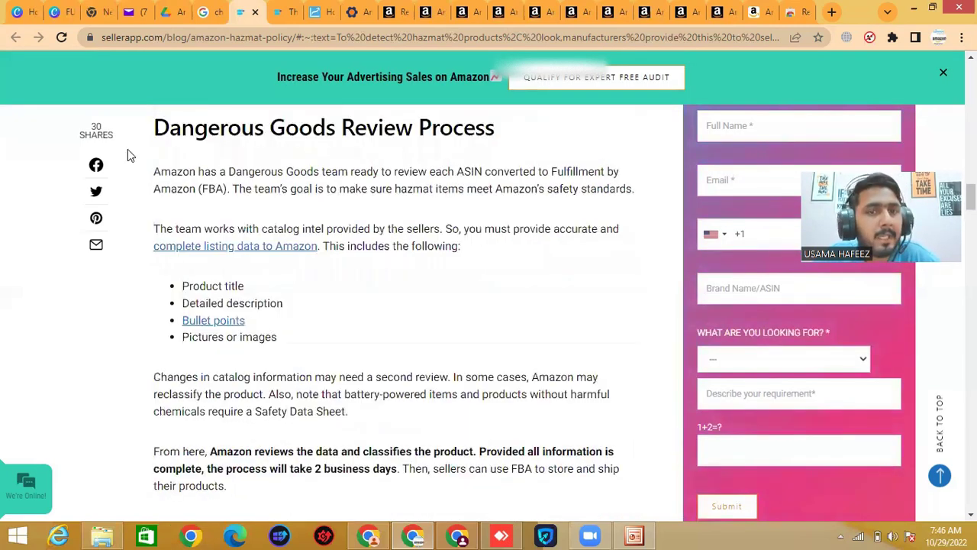
scroll(317, 329, down, 6)
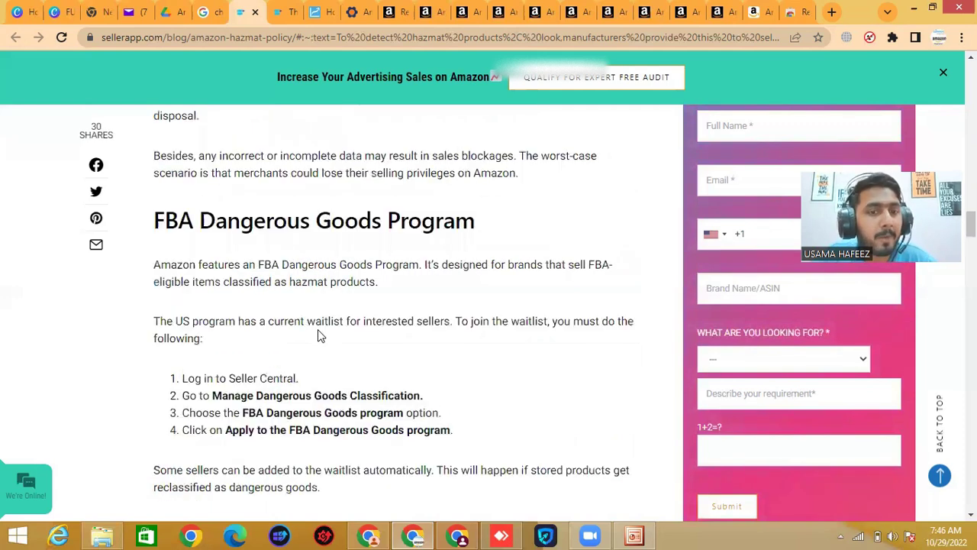
scroll(317, 329, down, 3)
scroll(318, 329, down, 2)
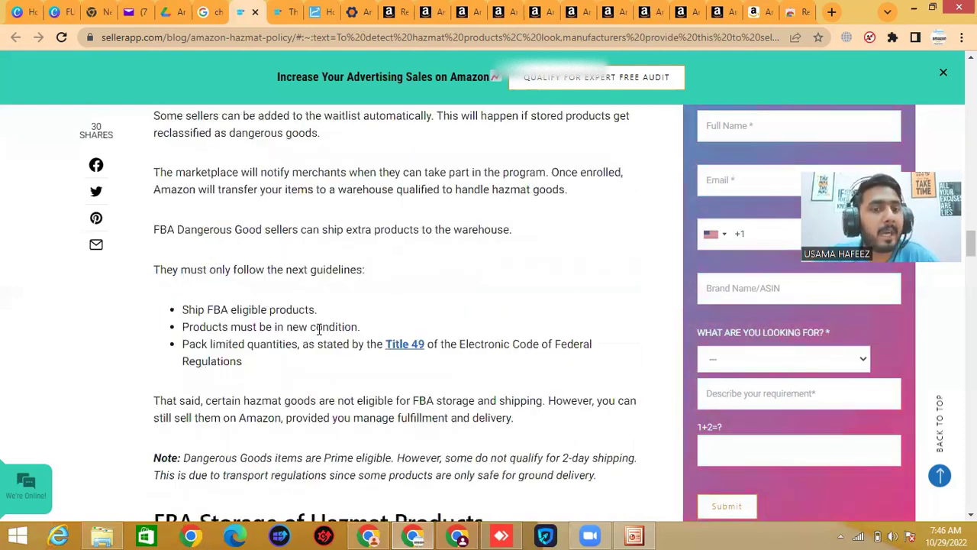
scroll(319, 329, down, 4)
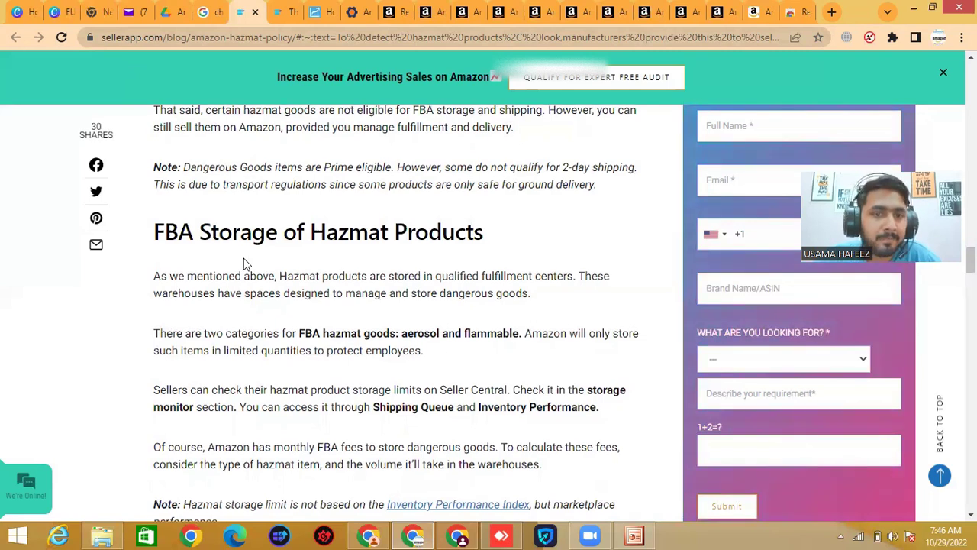
scroll(245, 264, down, 10)
scroll(252, 264, down, 5)
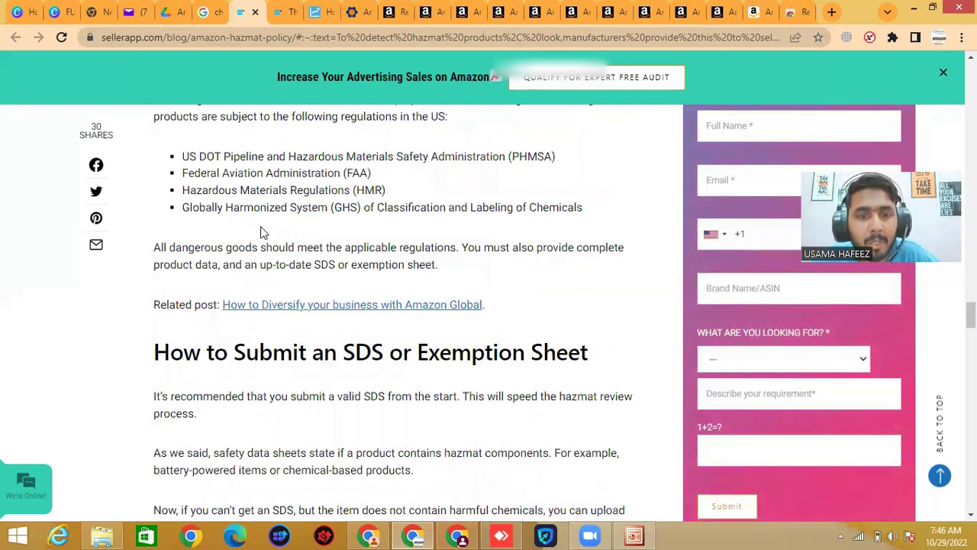
scroll(261, 232, down, 10)
scroll(262, 231, down, 5)
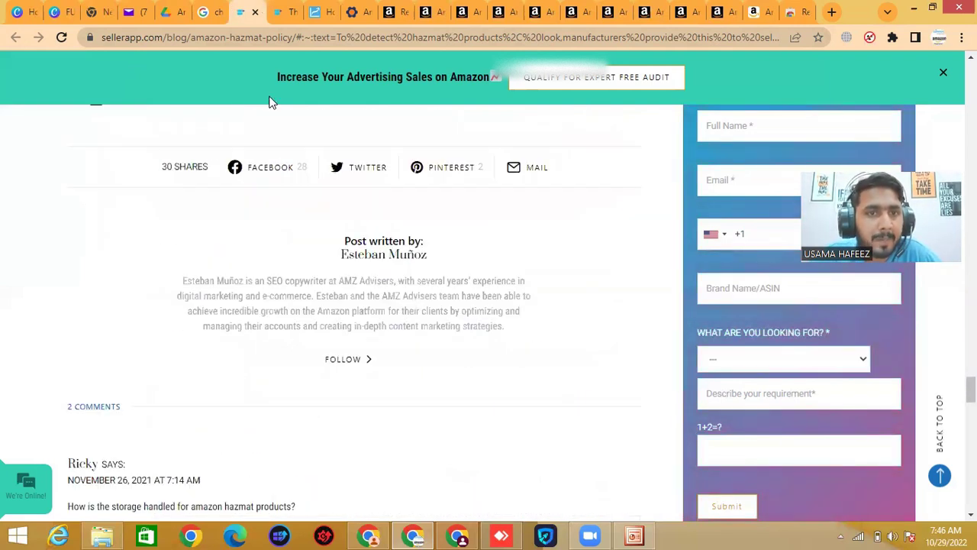
scroll(254, 226, up, 10)
scroll(254, 226, up, 5)
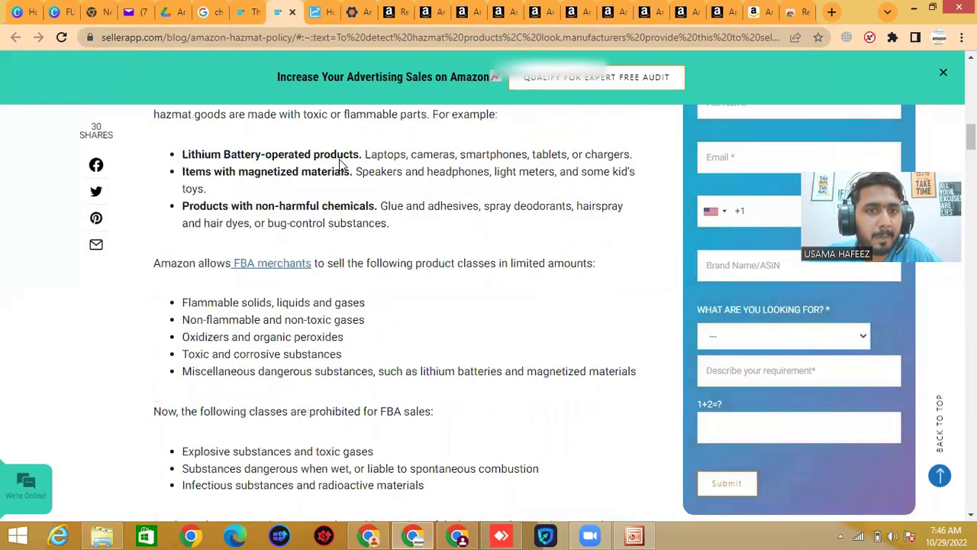
Step: Find InventoryLab's article on looking up hazmat status and open its linked FBA Dangerous Goods program page in Seller Central
key(ctrl+Tab)
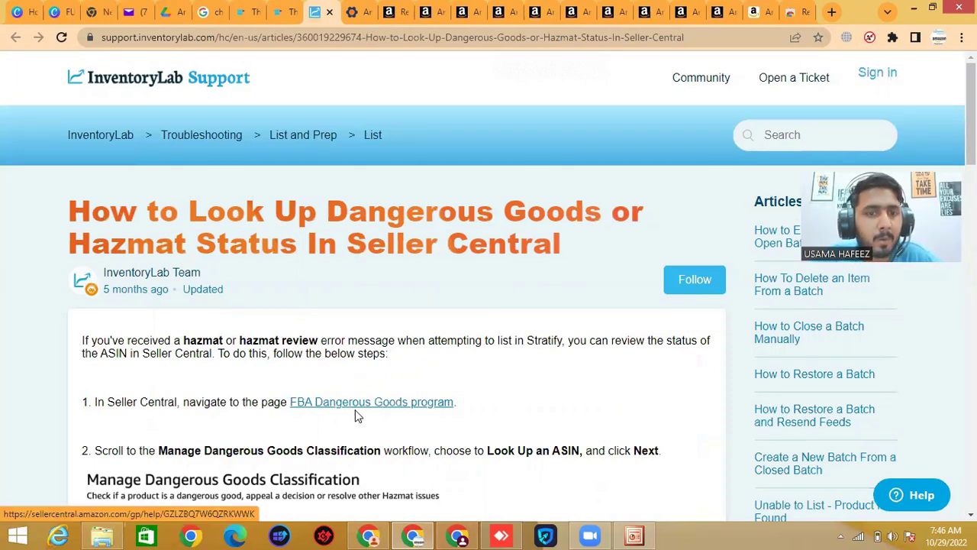
click(204, 13)
scroll(180, 300, down, 4)
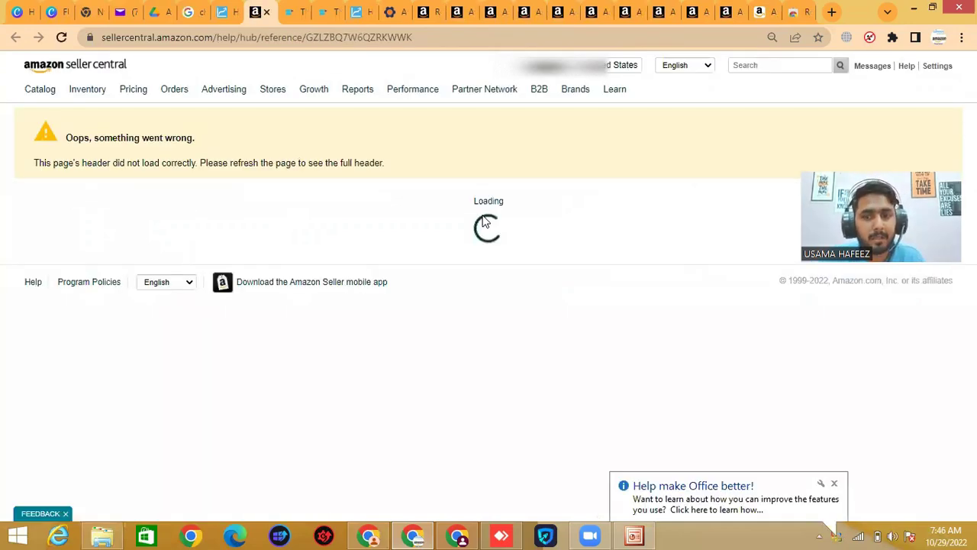
scroll(453, 280, down, 1)
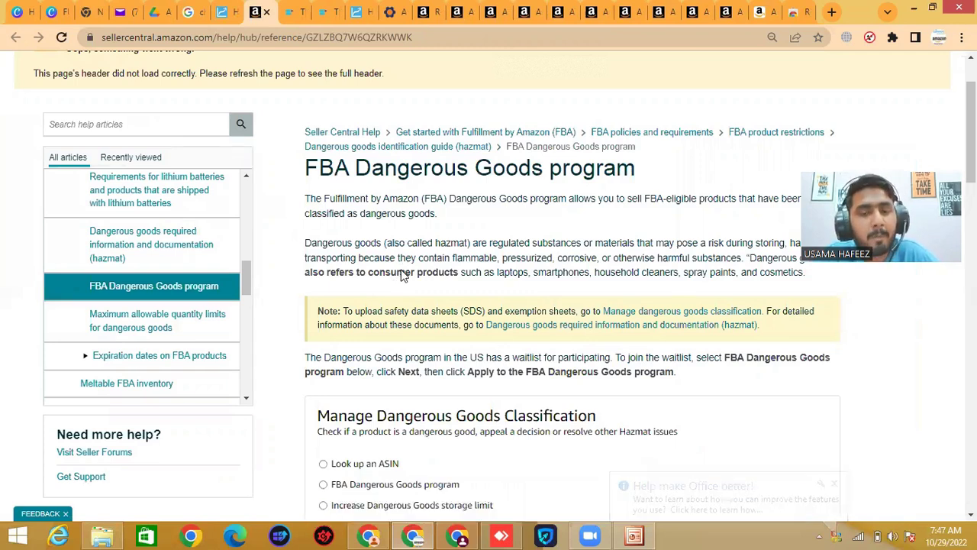
Step: Start a Look up an ASIN check under Manage Dangerous Goods Classification, ready for an ASIN entry
scroll(402, 276, down, 3)
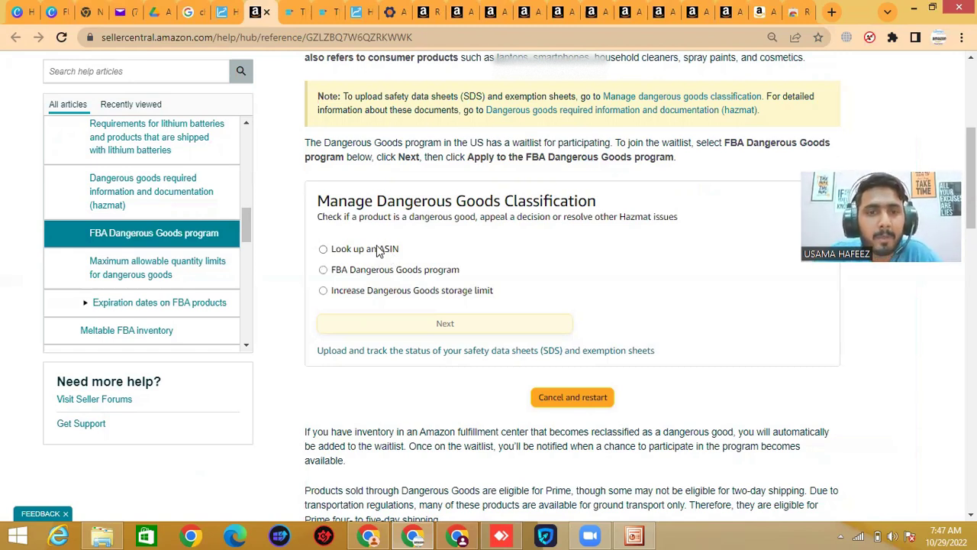
click(349, 254)
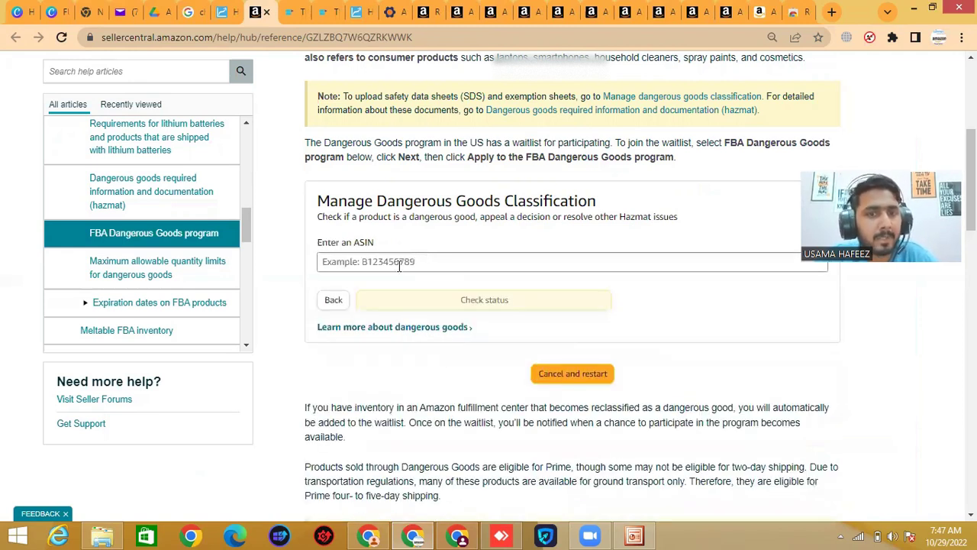
click(384, 266)
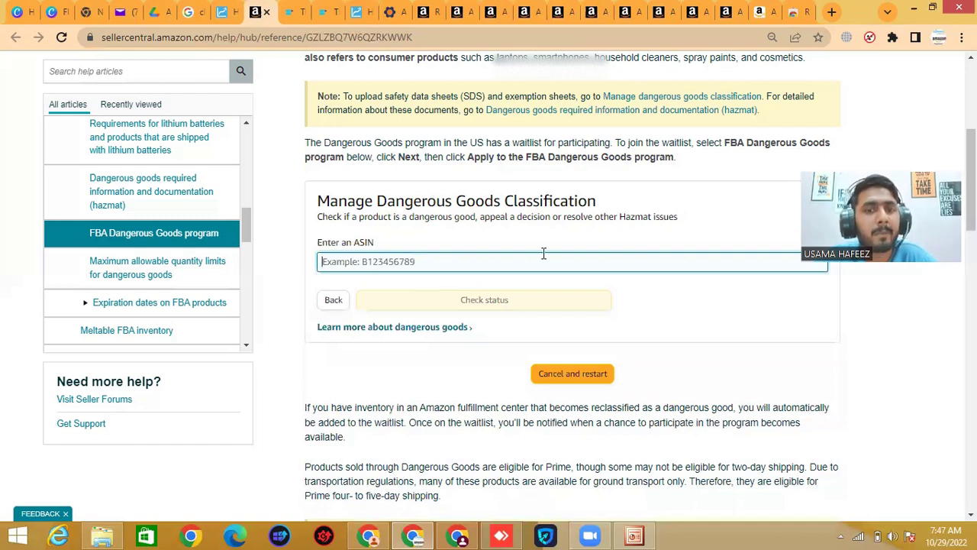
Step: Switch to the Amazon storefront and search all departments for "DOG FOOD"
click(761, 8)
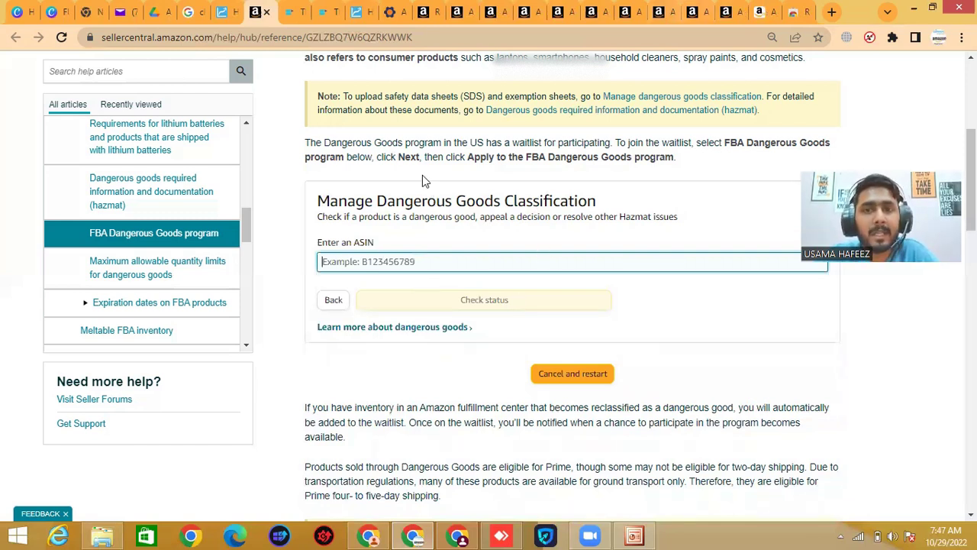
click(299, 78)
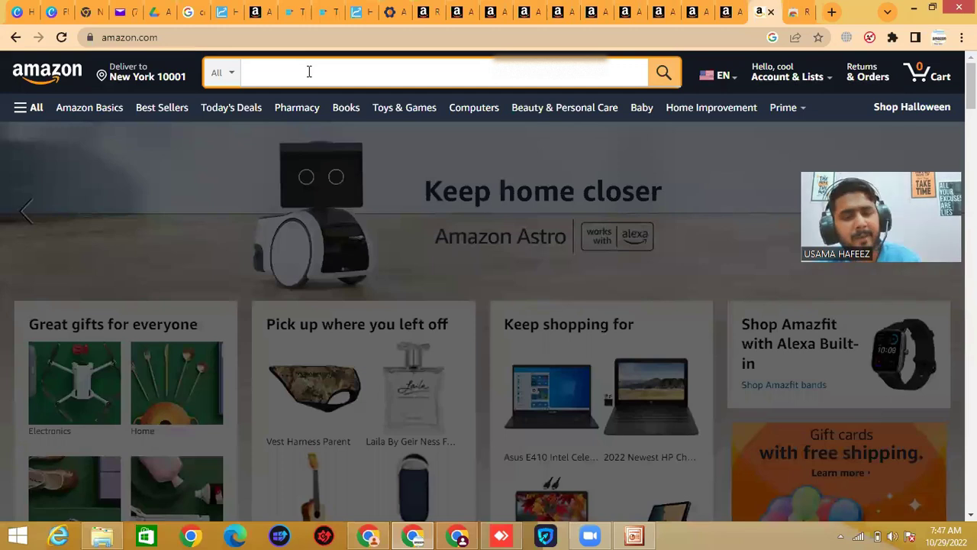
text(DOG)
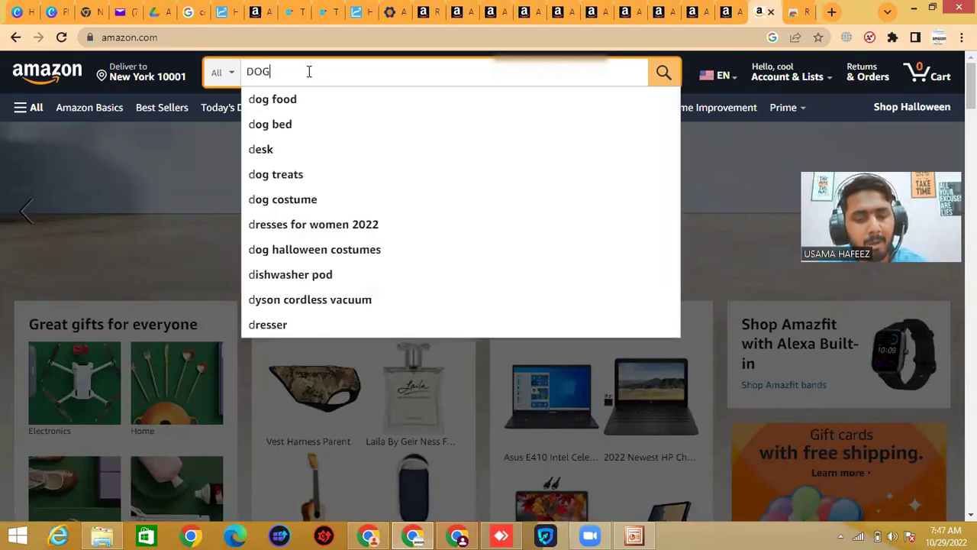
text( FOOD)
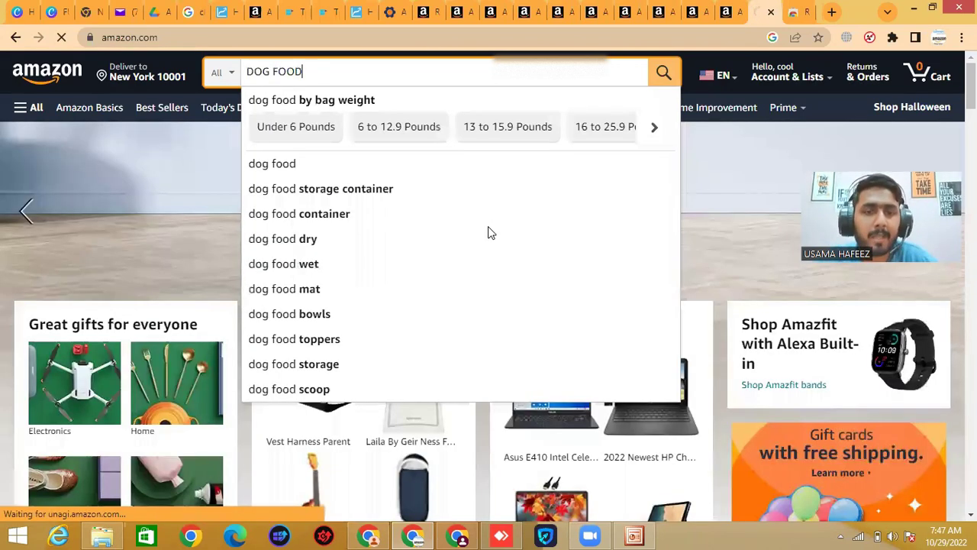
key(Return)
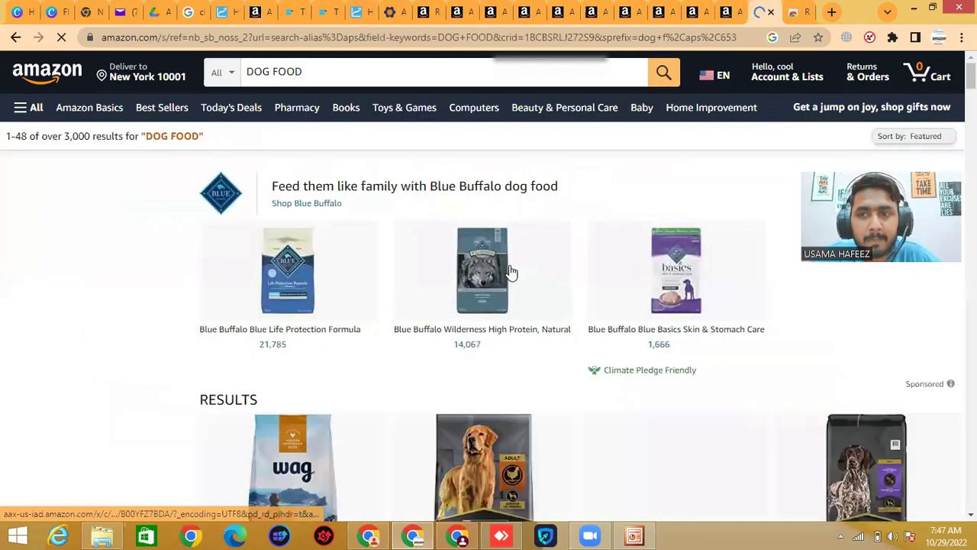
Step: Open the Purina ONE SmartBlend Natural Adult Lamb & Rice Dry Dog Food listing and copy its ASIN from the page address
scroll(471, 272, down, 5)
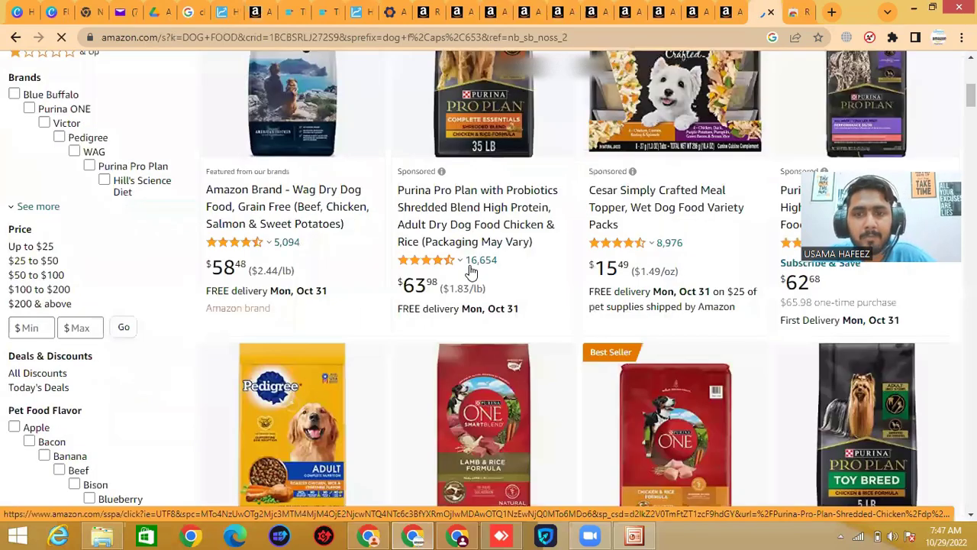
scroll(469, 265, down, 5)
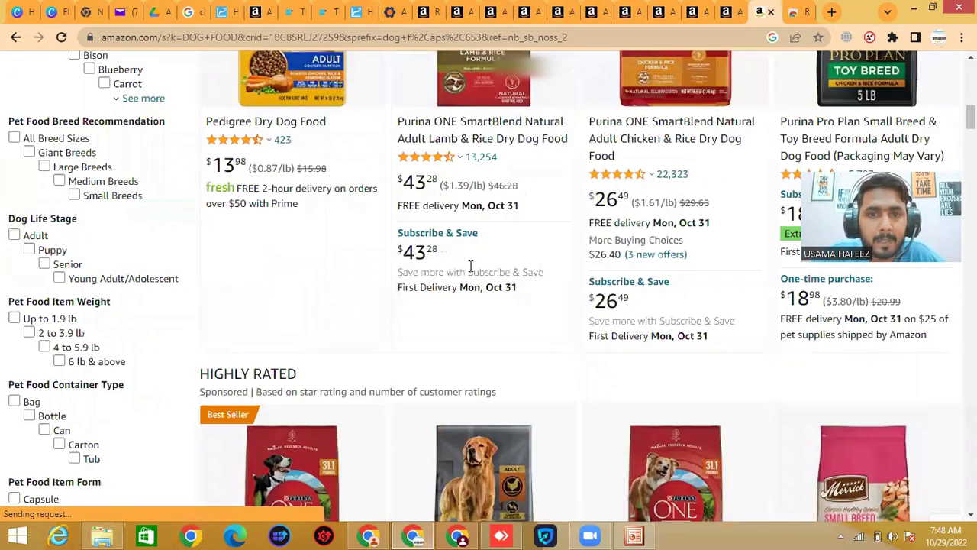
scroll(507, 224, up, 2)
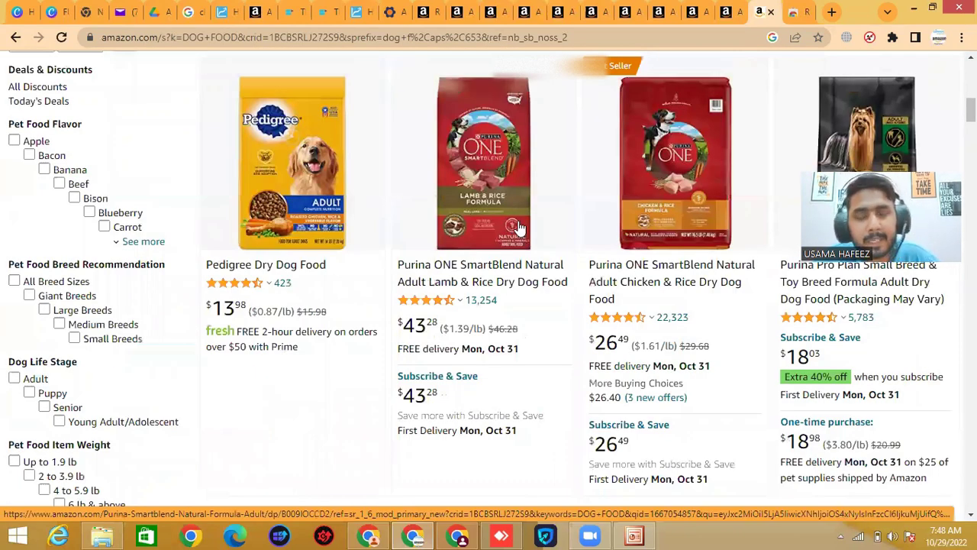
middle_click(554, 215)
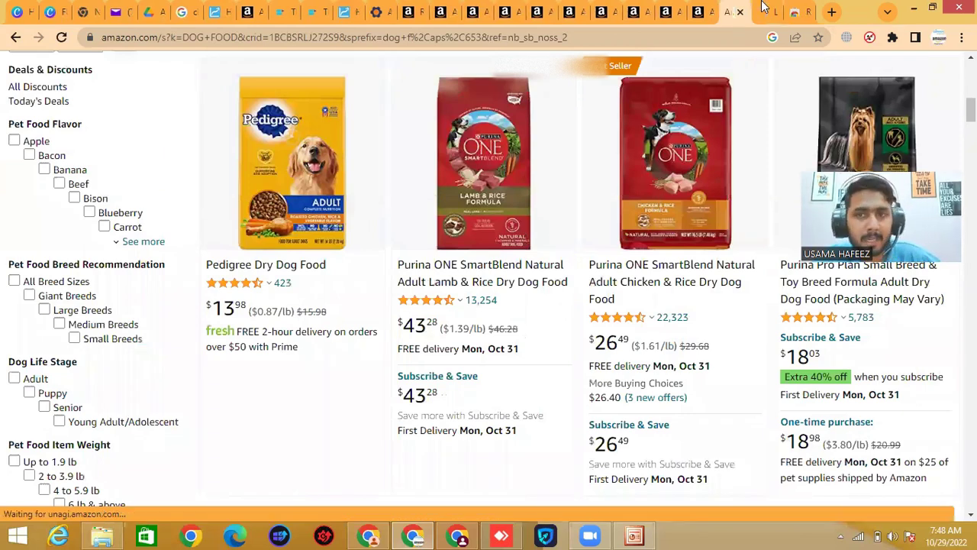
click(763, 4)
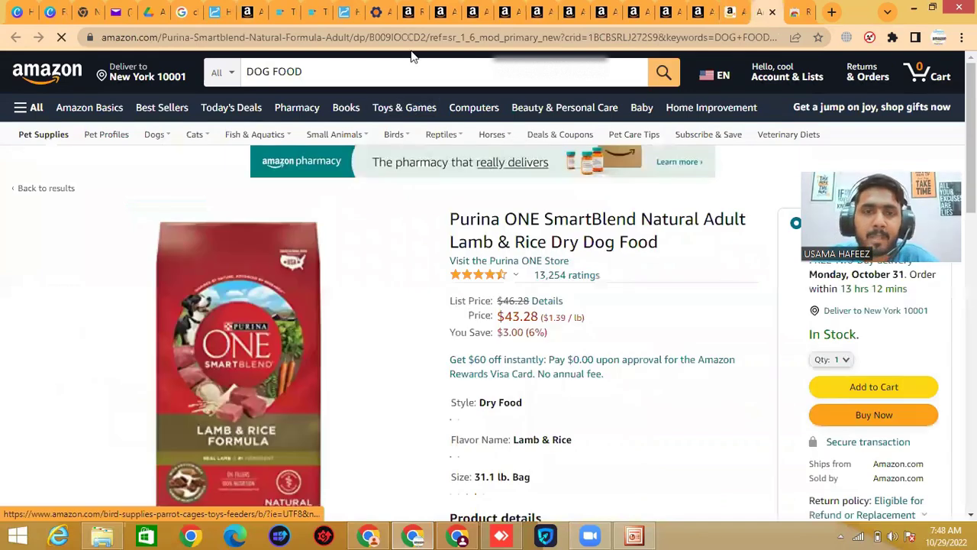
double_click(440, 40)
key(ctrl+c)
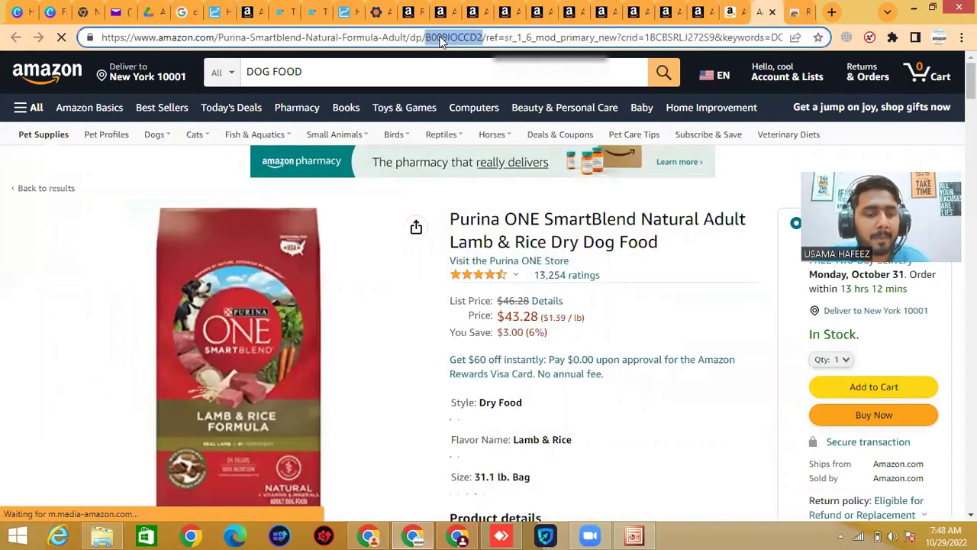
Step: Check the dangerous goods status of ASIN B009IOCCD2 in Seller Central and review the classification details
click(249, 12)
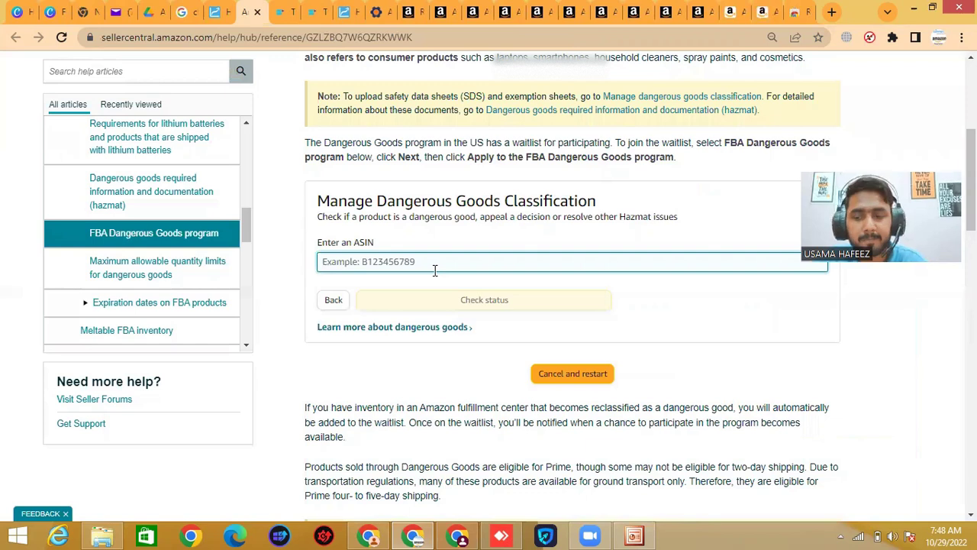
key(ctrl+v)
click(464, 303)
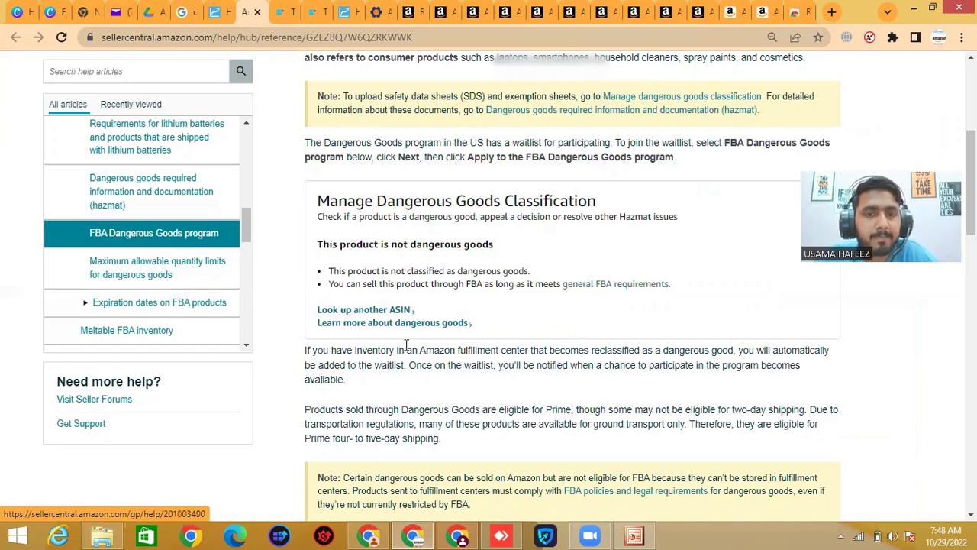
scroll(425, 365, down, 3)
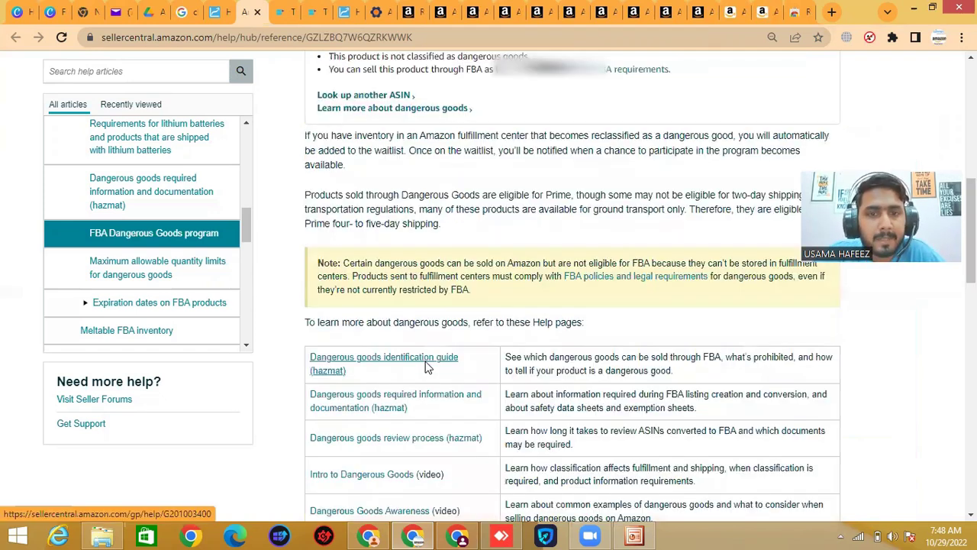
scroll(506, 273, up, 3)
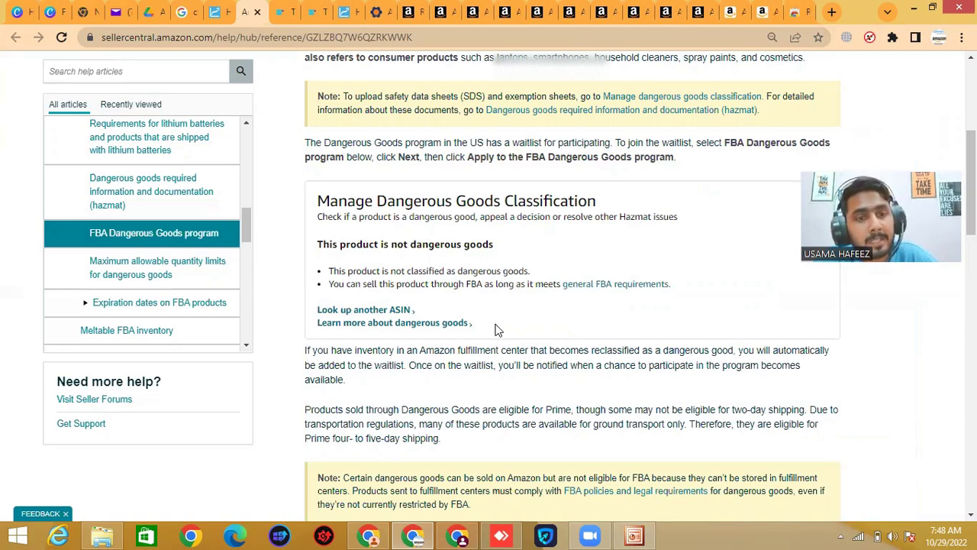
scroll(494, 330, up, 4)
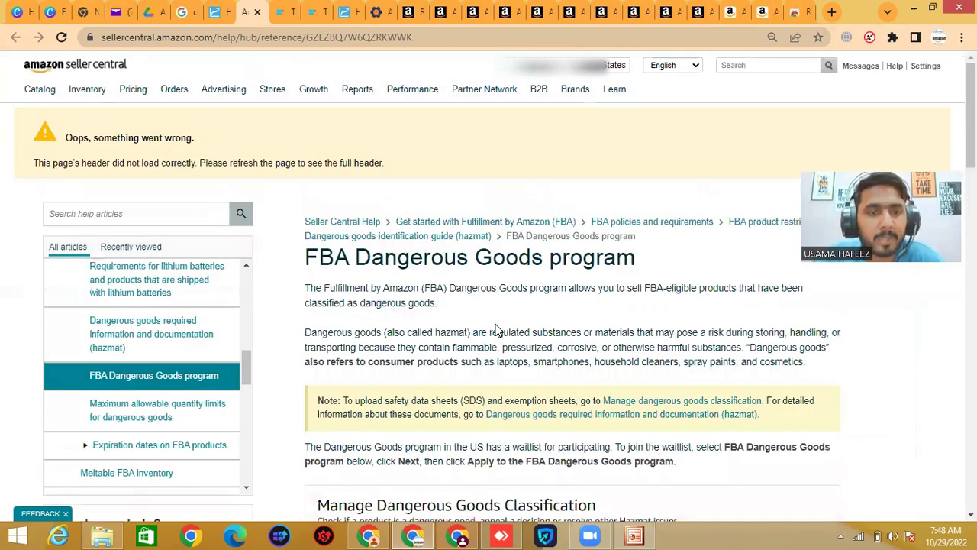
scroll(653, 6, down, 1)
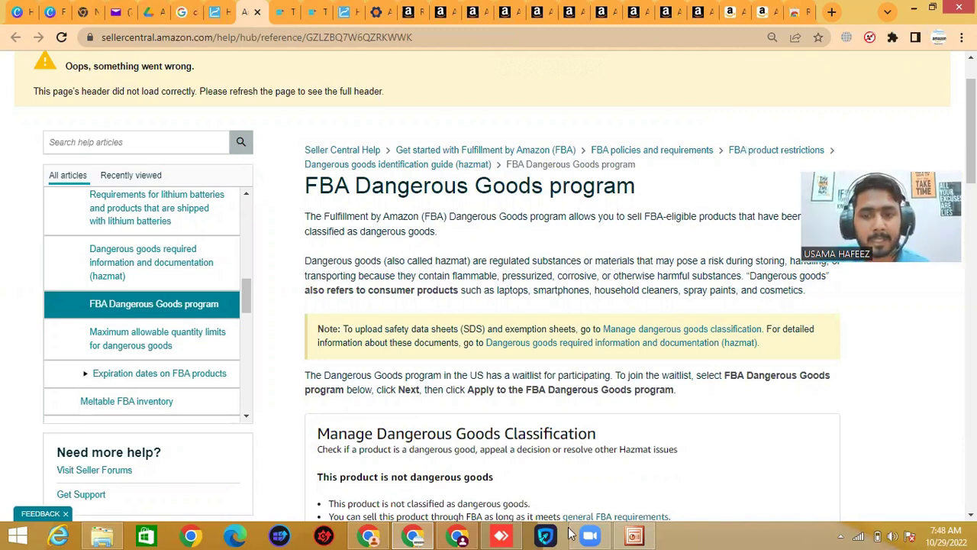
Step: Switch to the PowerPoint lecture slide, highlight the "GET CATEGORY APPROVAL" part of the title, and return to the browser
key(alt+Tab)
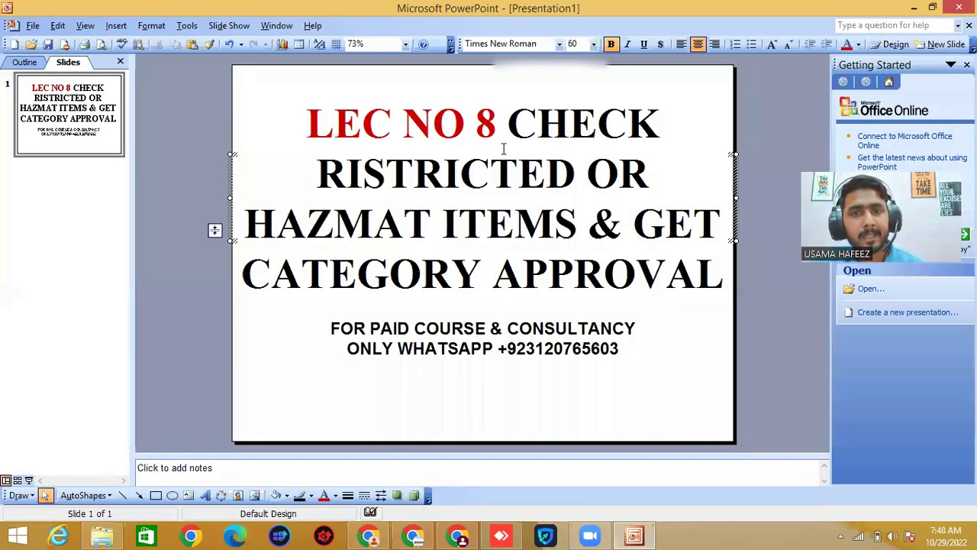
drag(510, 123, 570, 207)
drag(633, 222, 683, 277)
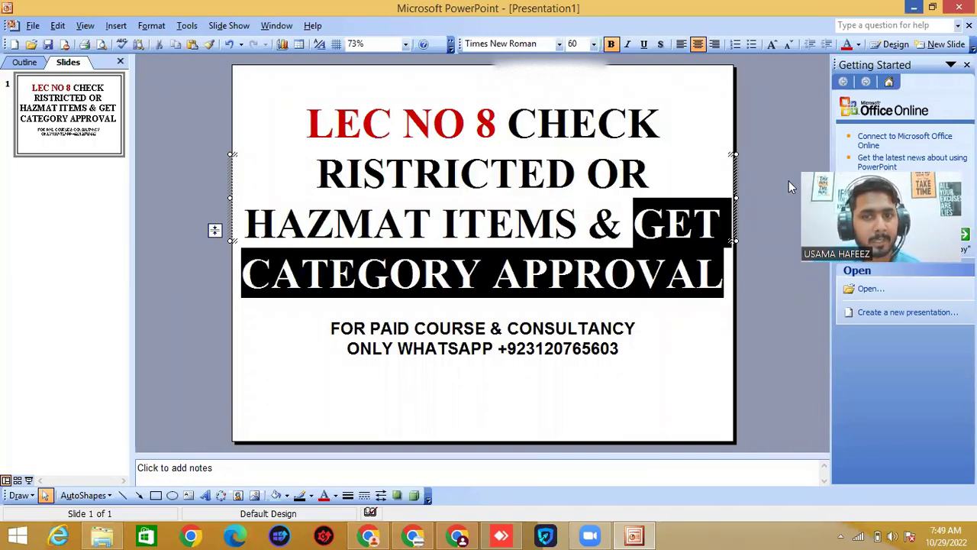
key(alt+Tab)
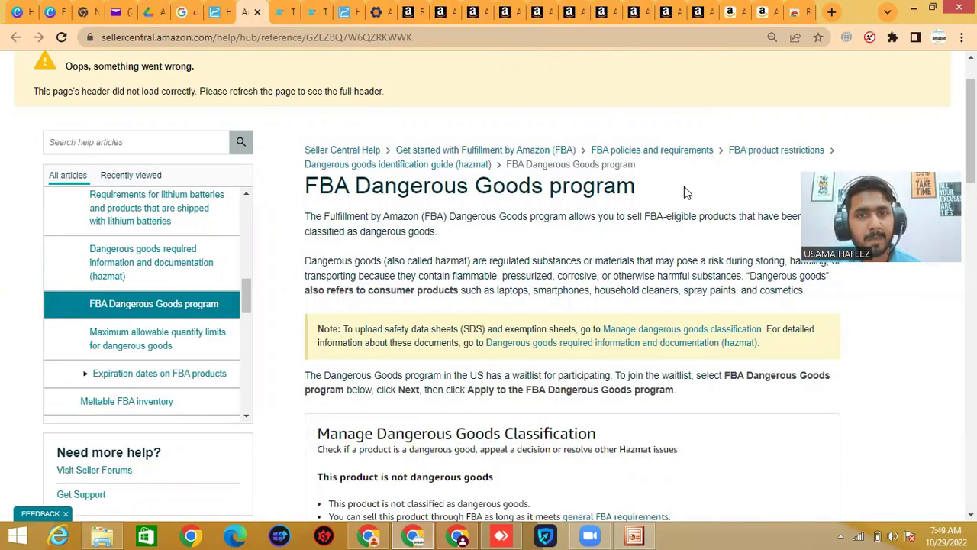
Step: Turn the Restricted or Hazmat extension off and on again on the dog food listing and open its Terms and Conditions
click(760, 11)
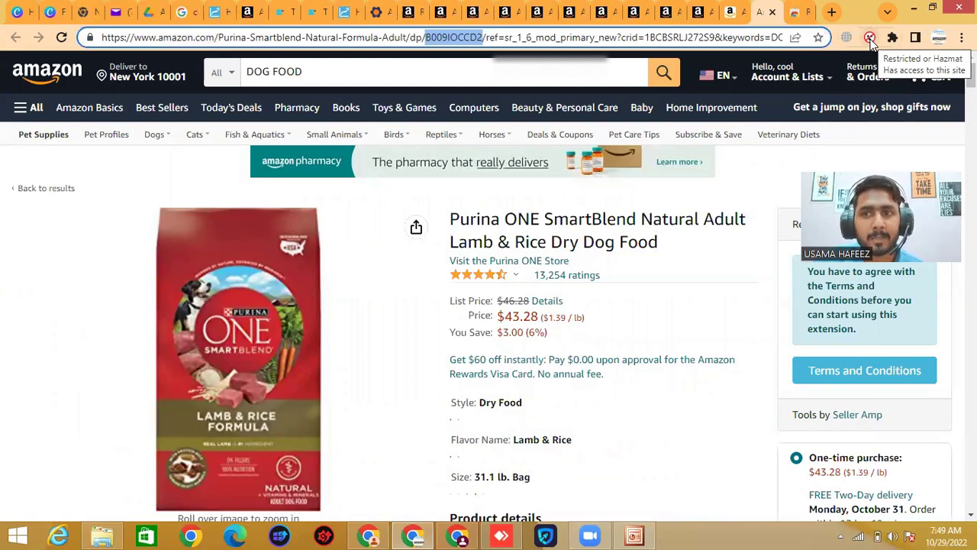
click(870, 39)
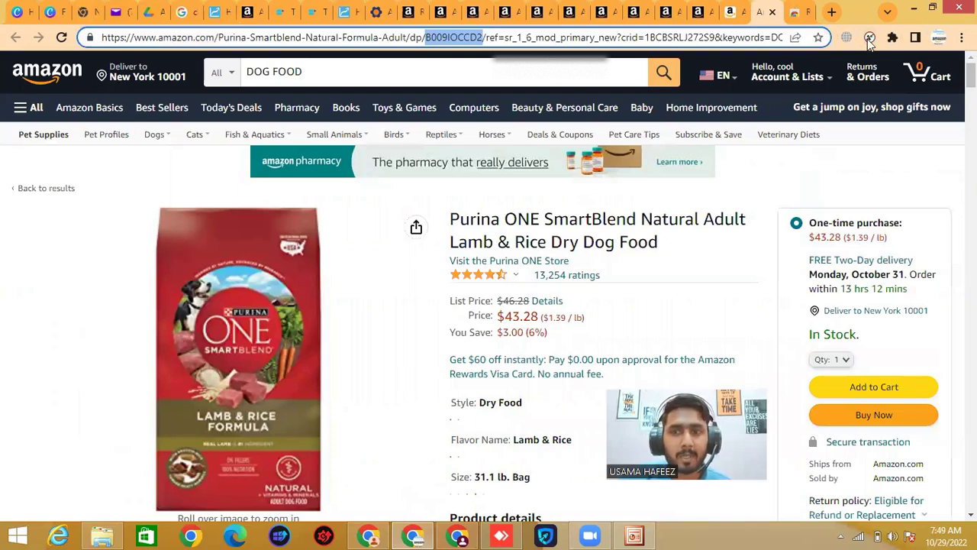
scroll(853, 147, down, 2)
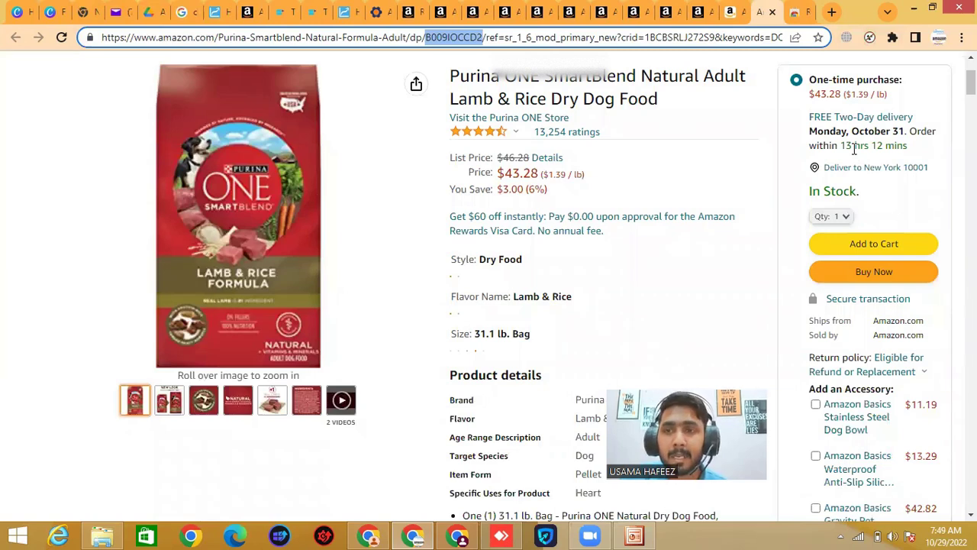
click(867, 39)
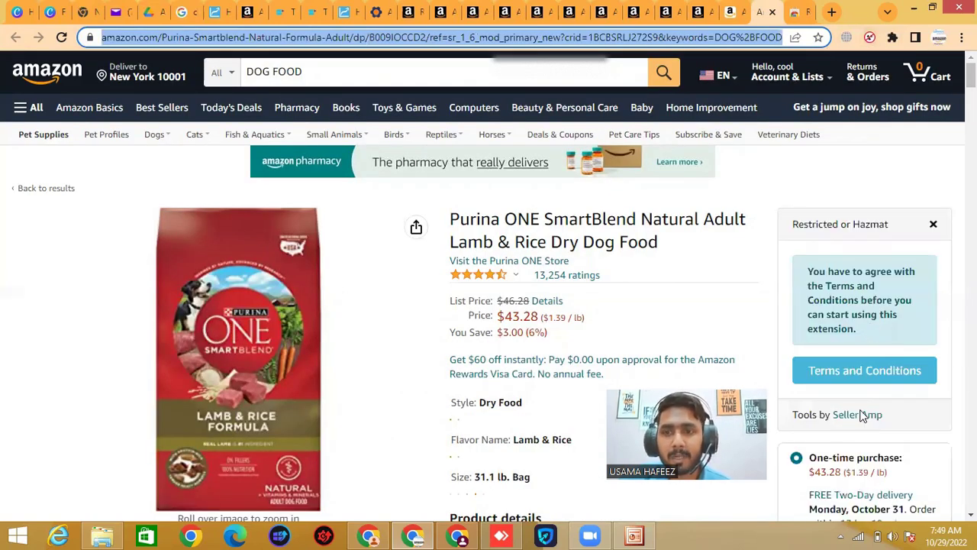
click(864, 369)
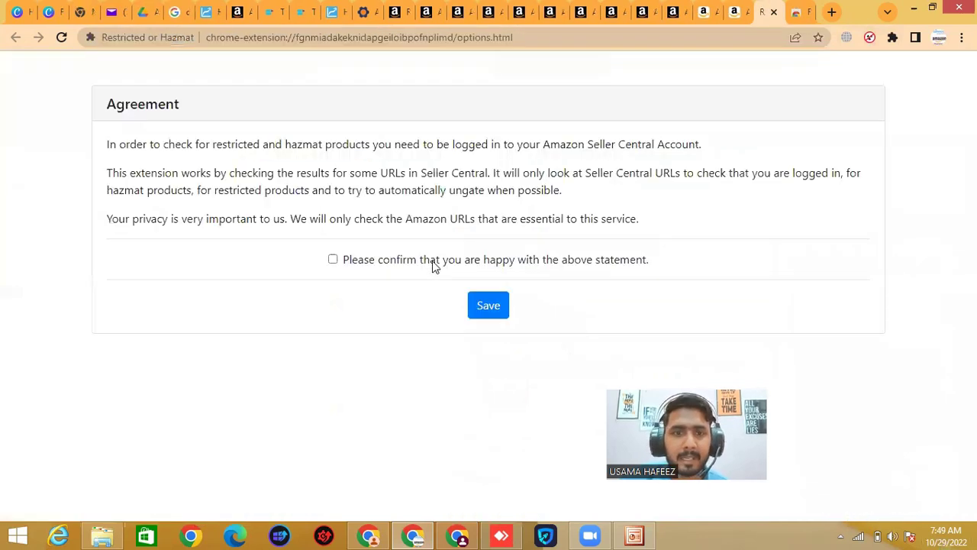
Step: Accept the Restricted or Hazmat extension's agreement statement, save the options, and look at its Chrome Web Store page
click(332, 258)
click(488, 304)
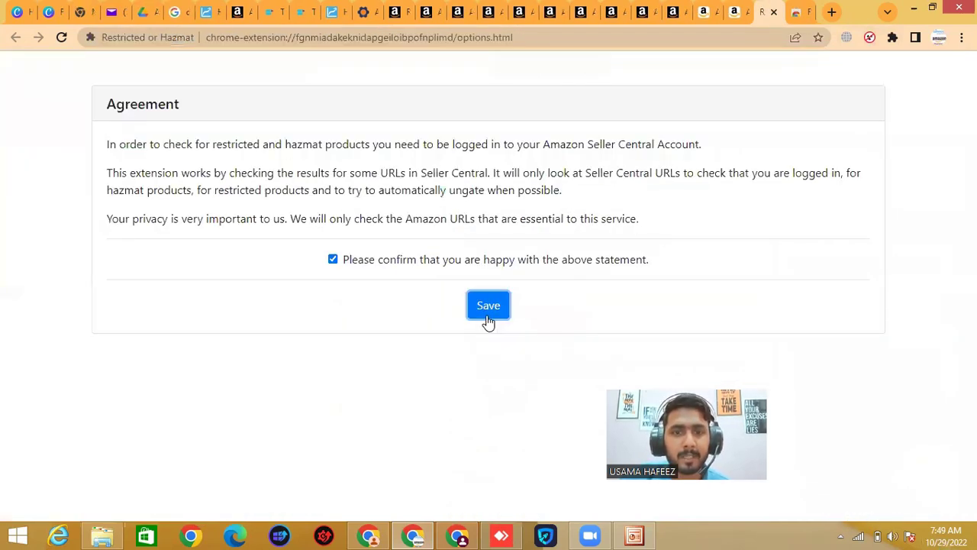
click(493, 305)
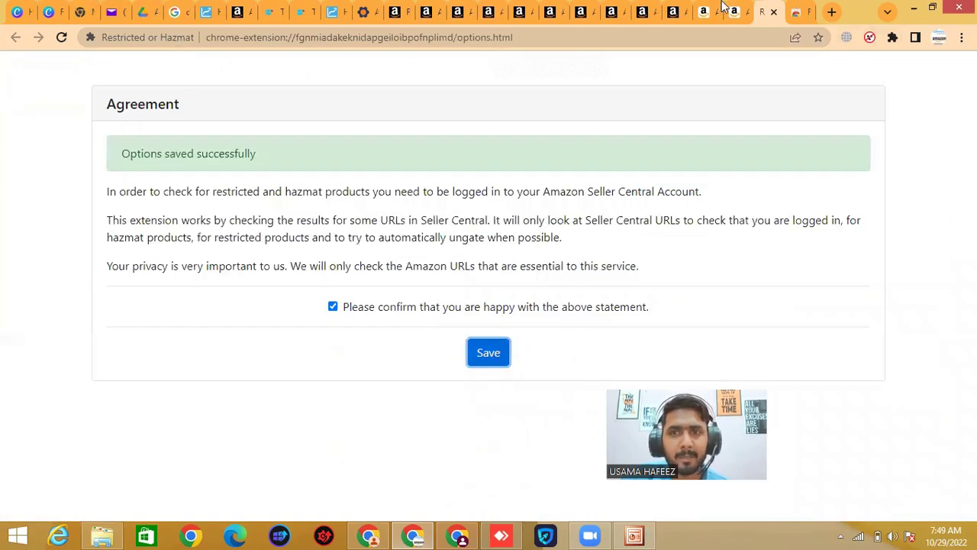
key(ctrl+Tab)
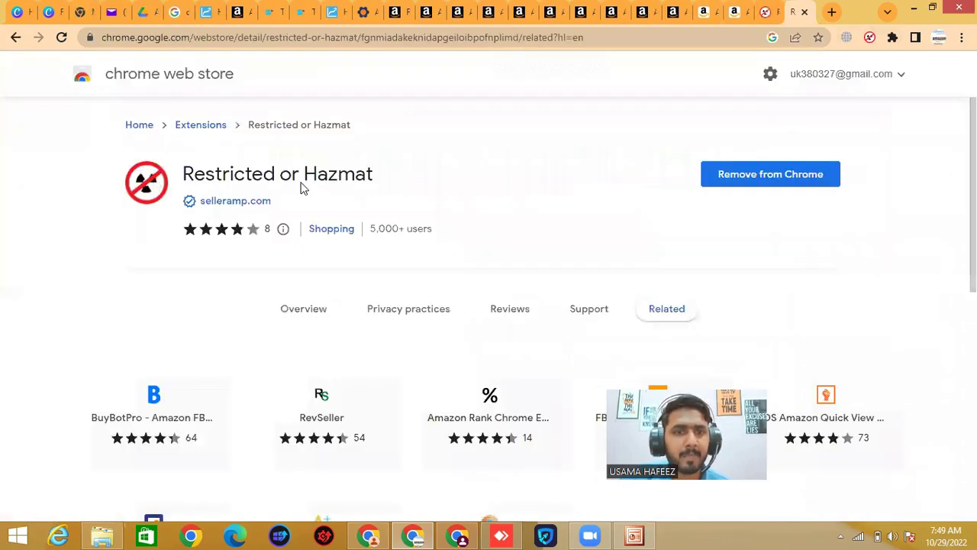
key(ctrl+shift+Tab)
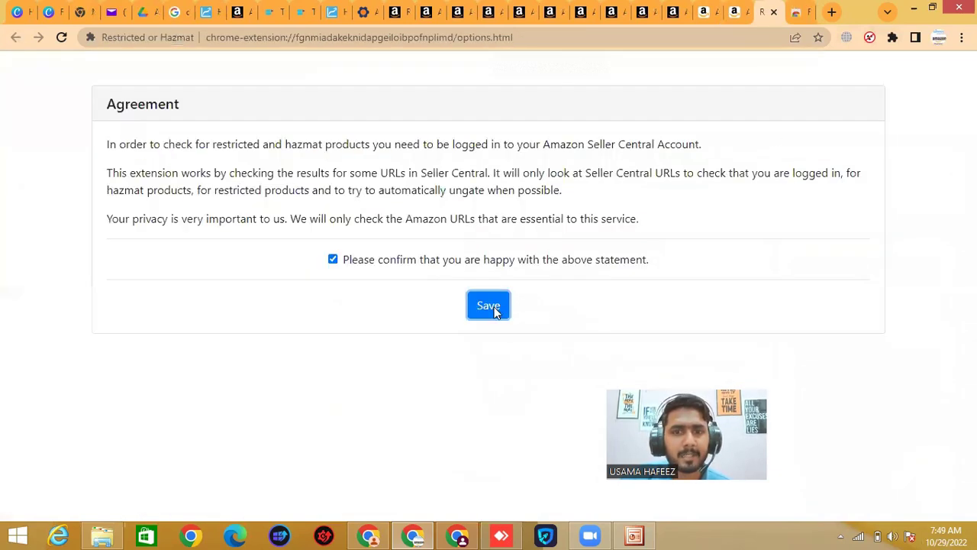
double_click(492, 304)
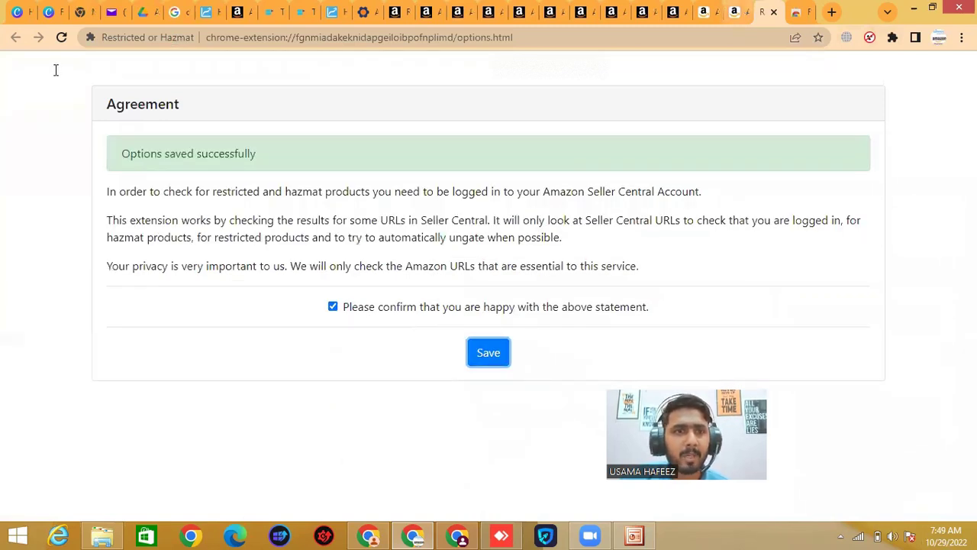
Step: Return to the dog food listing, check its restricted and hazmat status in the extension panel, and skim the product details
key(ctrl+shift+Tab)
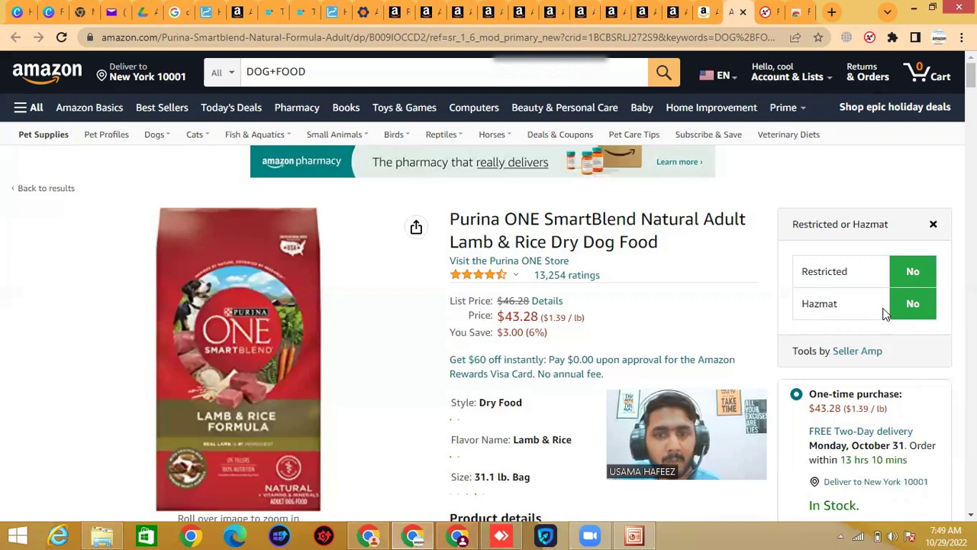
scroll(515, 290, down, 4)
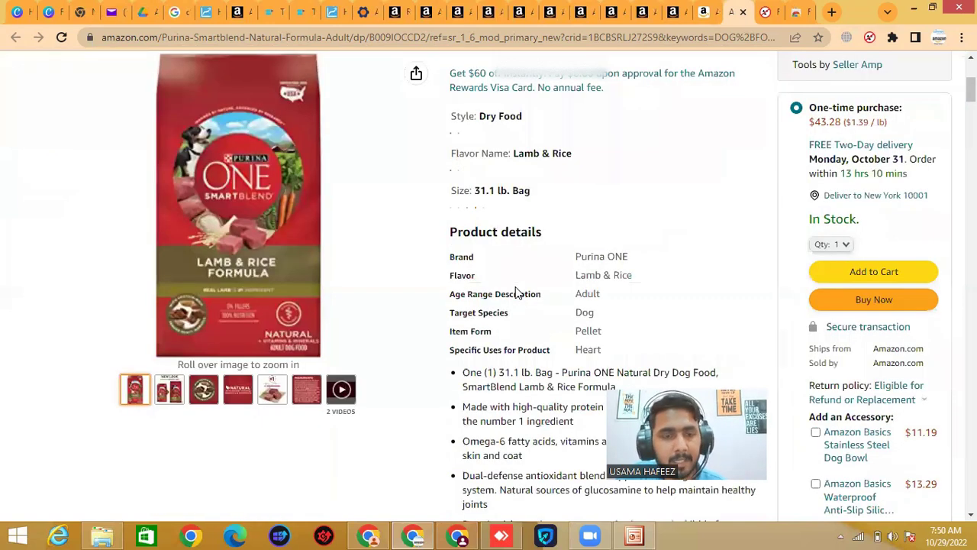
scroll(515, 292, down, 5)
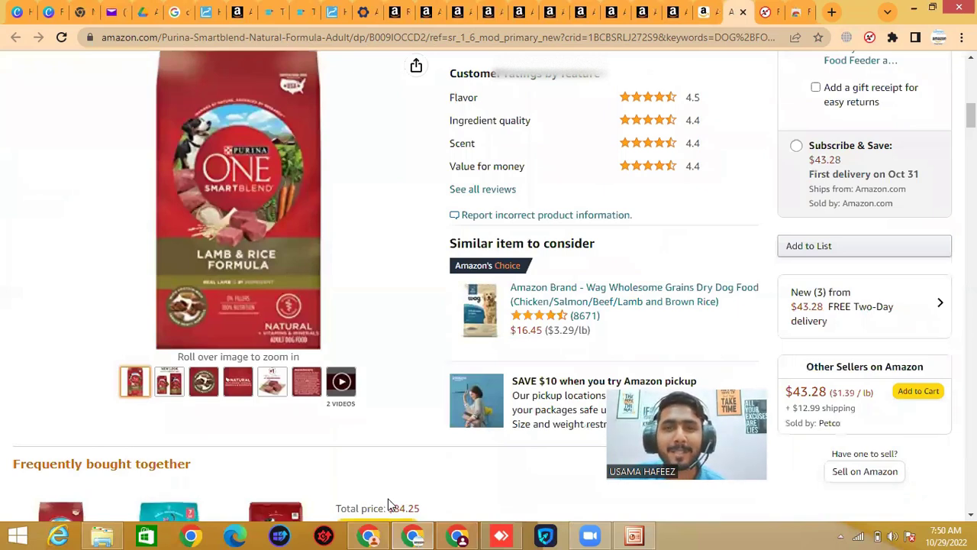
scroll(387, 505, up, 5)
scroll(388, 505, up, 4)
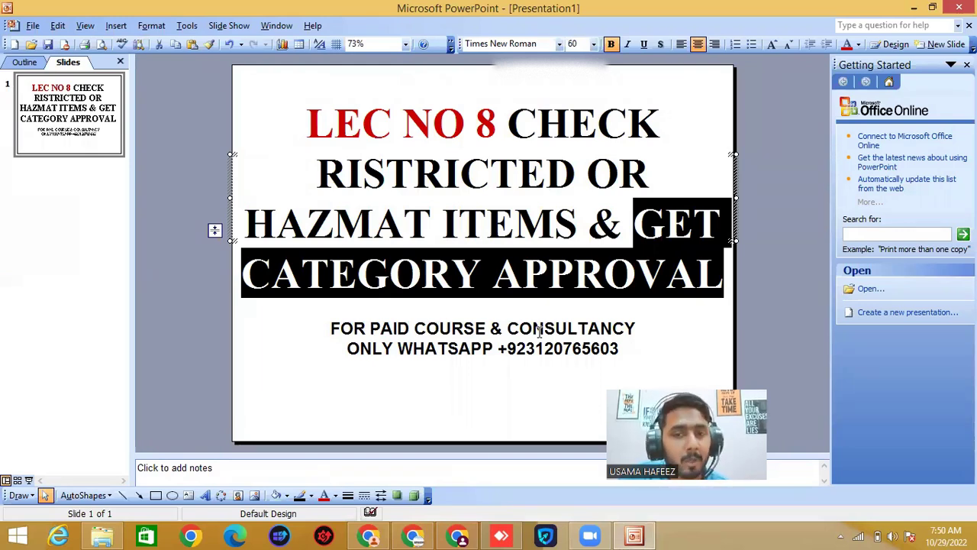
Step: Minimize the PowerPoint lecture slide and skim SellerApp's hazmat policy post and InventoryLab's hazmat status lookup article in the browser
click(538, 333)
click(918, 10)
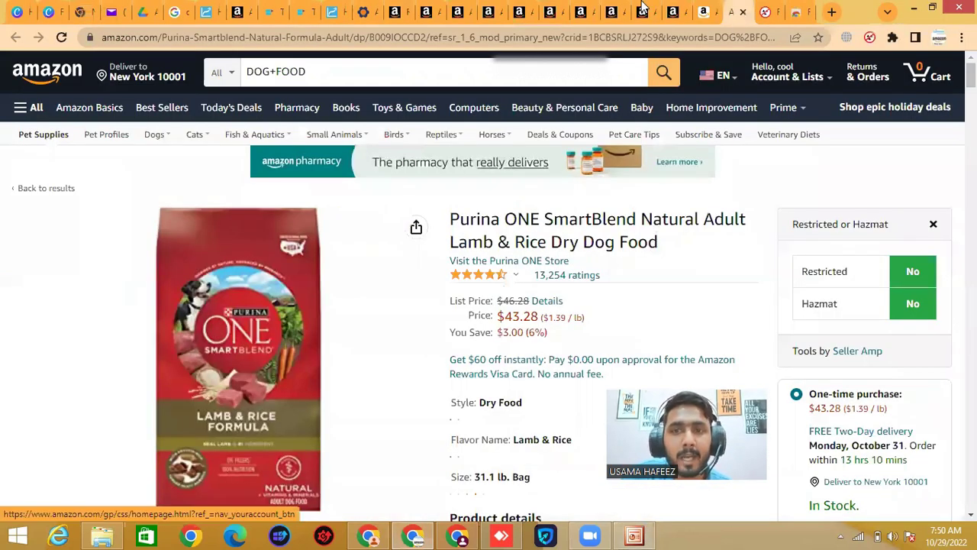
click(422, 12)
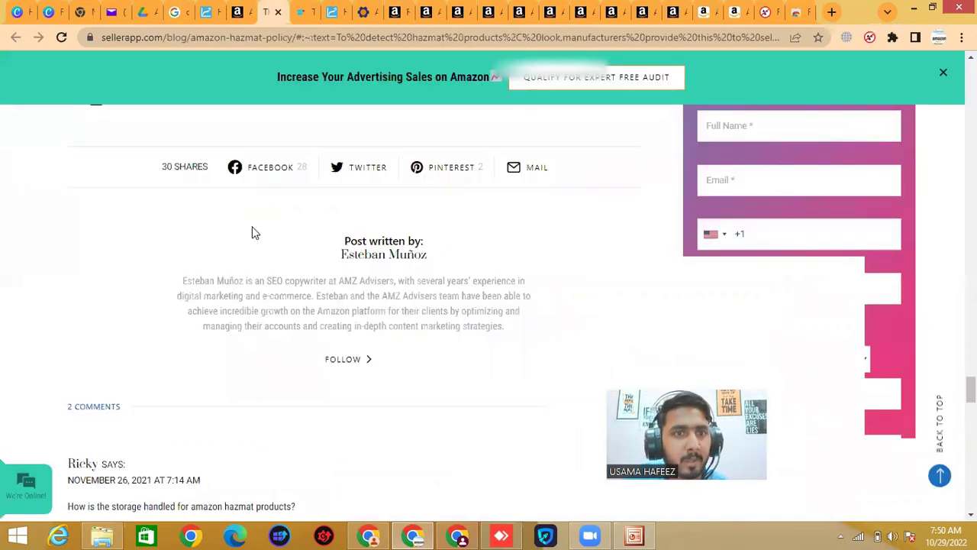
scroll(250, 229, up, 3)
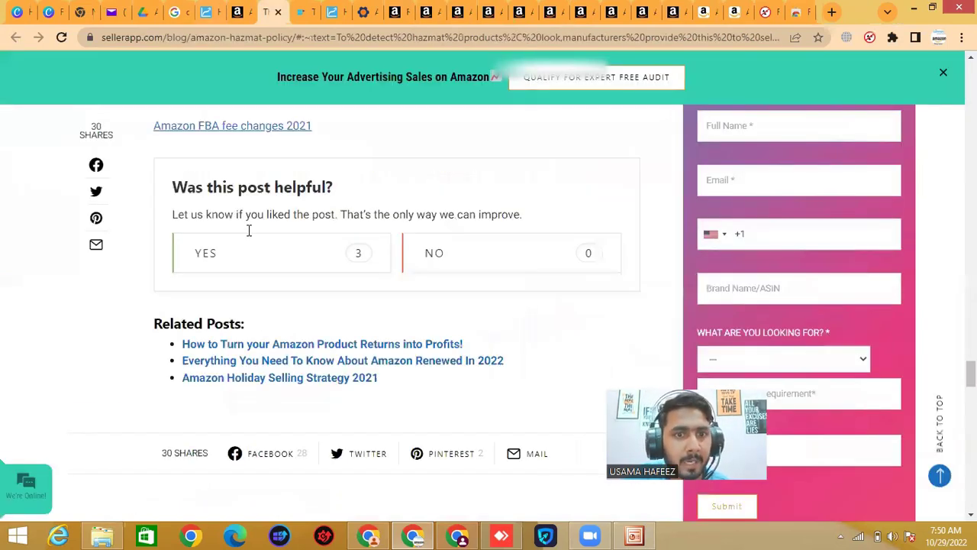
scroll(248, 229, up, 5)
scroll(248, 237, up, 10)
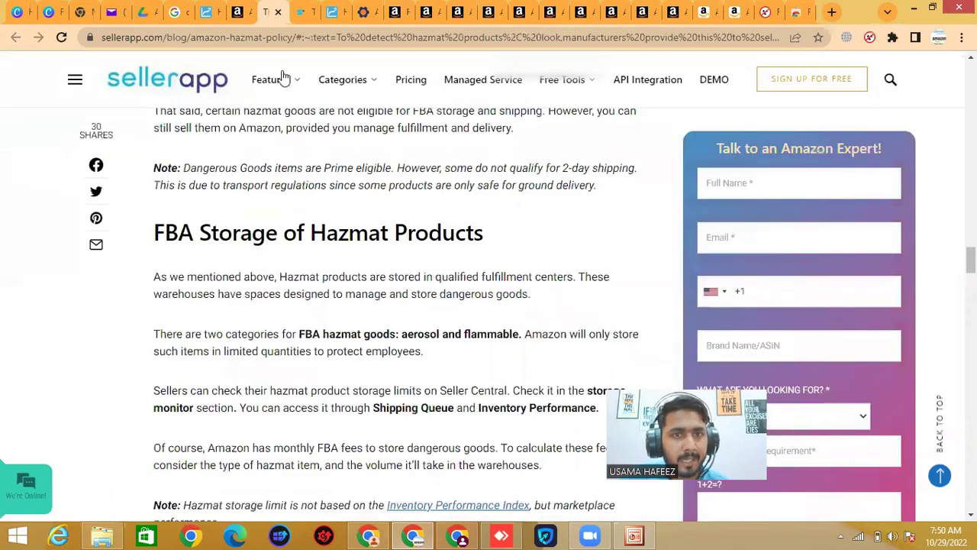
scroll(357, 218, up, 4)
scroll(364, 300, up, 10)
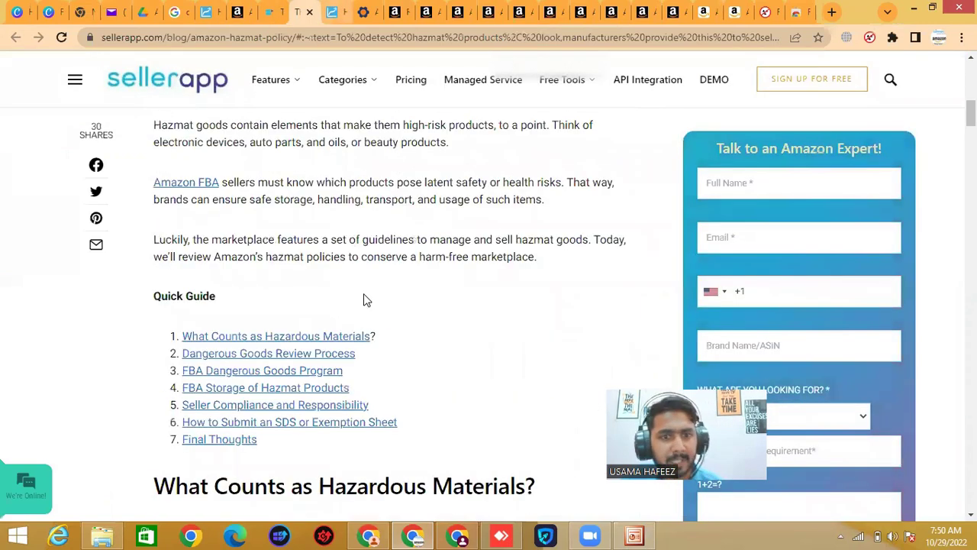
key(ctrl+Tab)
scroll(364, 300, down, 10)
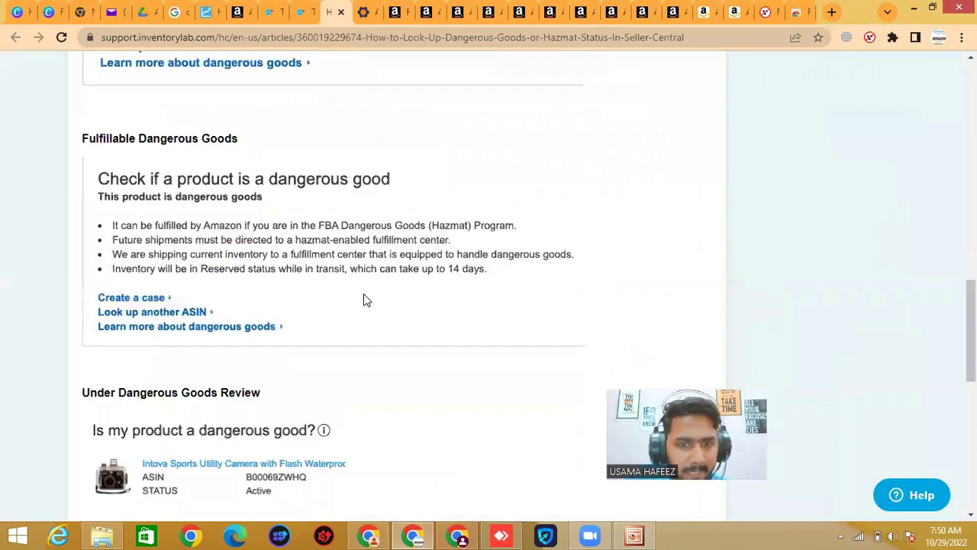
Step: Review the dangerous goods status examples in InventoryLab's article and save the Restricted or Hazmat extension's accepted agreement again
scroll(365, 299, down, 10)
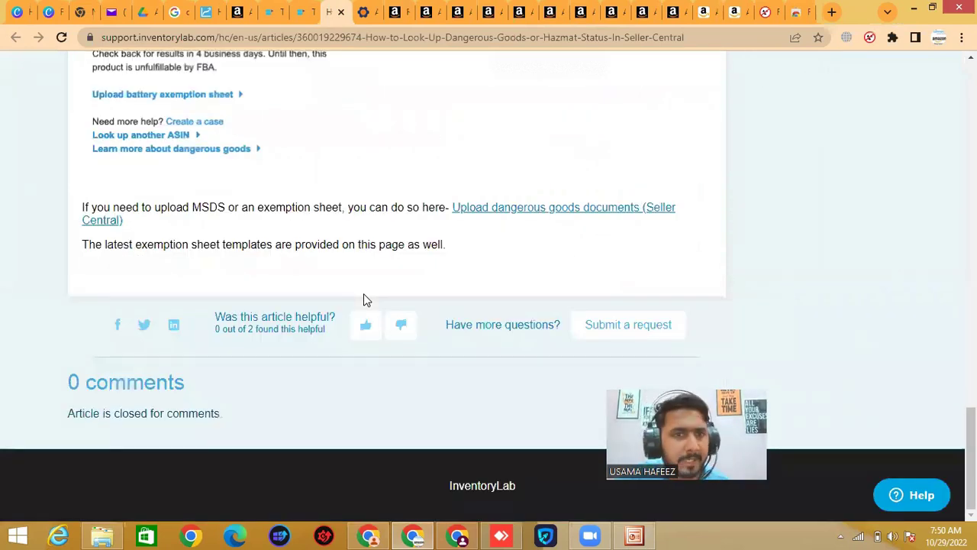
scroll(364, 299, up, 5)
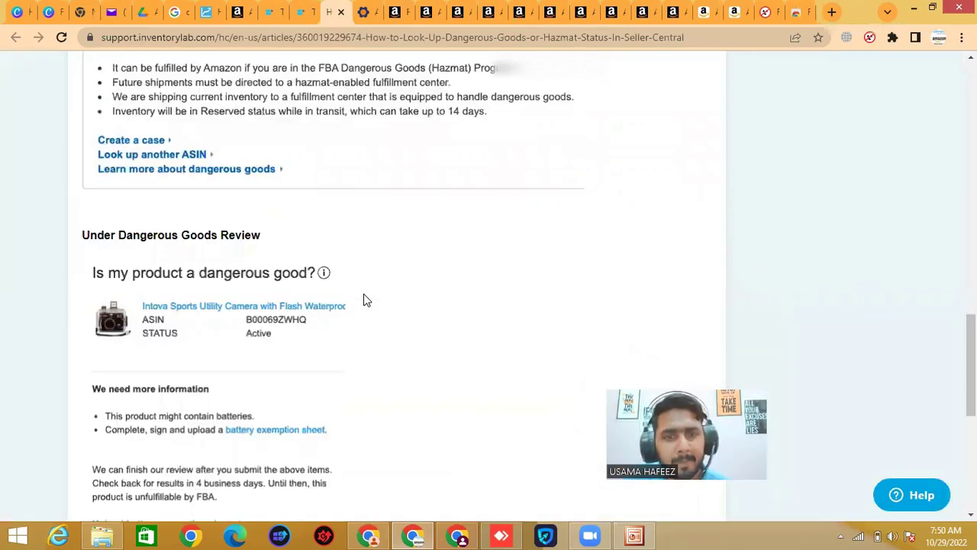
scroll(364, 299, up, 5)
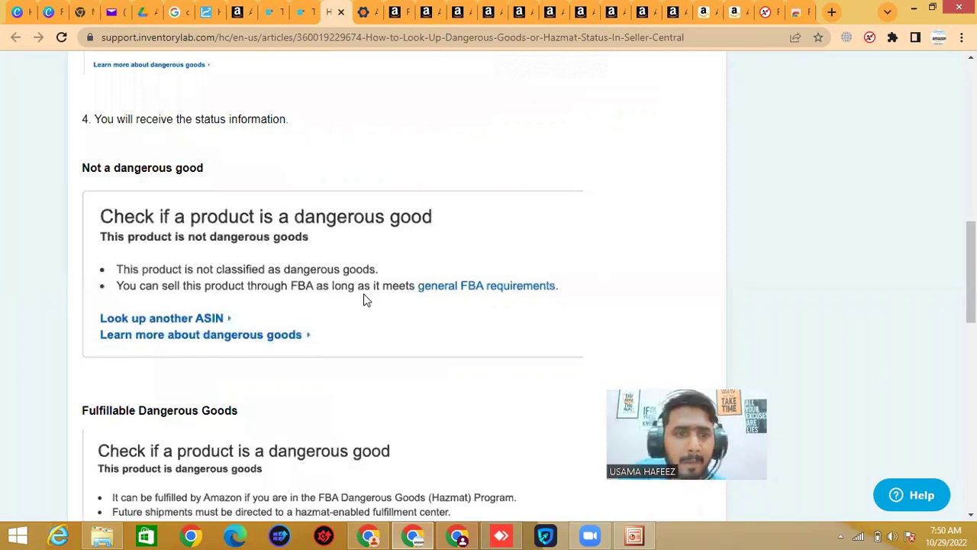
scroll(367, 300, up, 4)
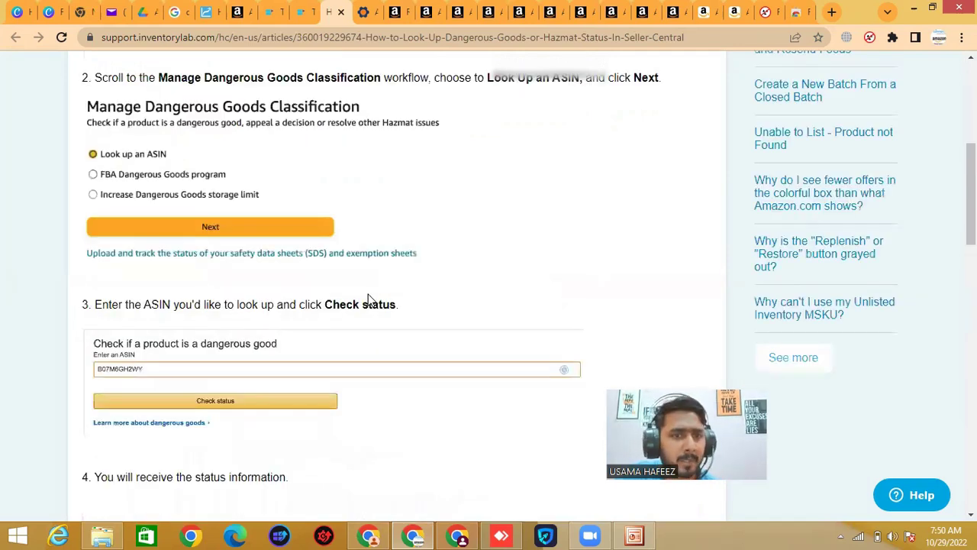
scroll(367, 300, up, 3)
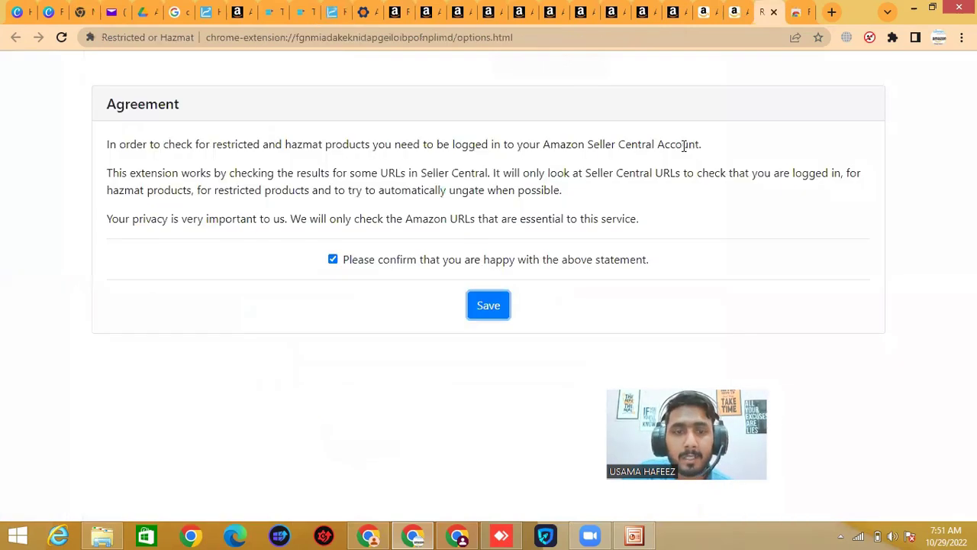
click(497, 304)
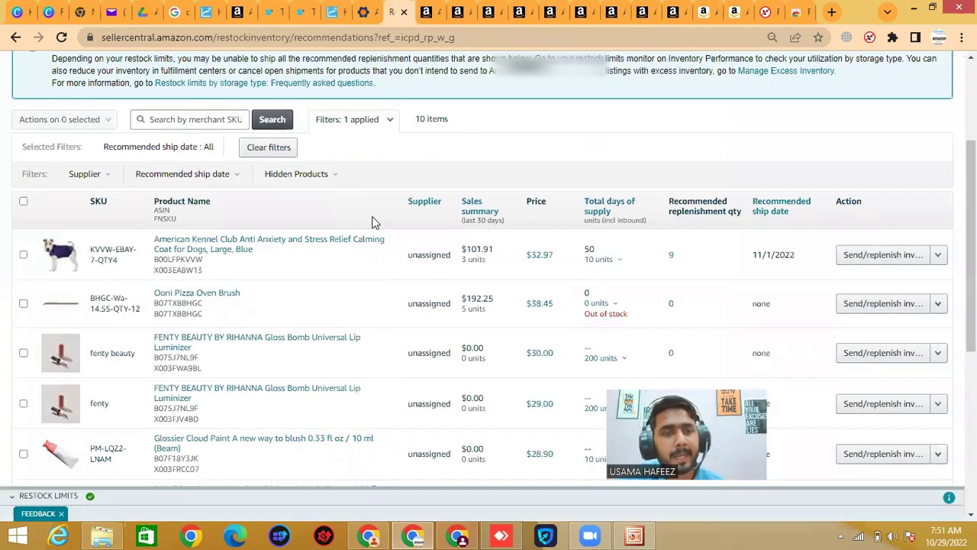
Step: Go from Seller Central's Restock Inventory page to adding products and choose to add a product not sold on Amazon
scroll(103, 157, up, 3)
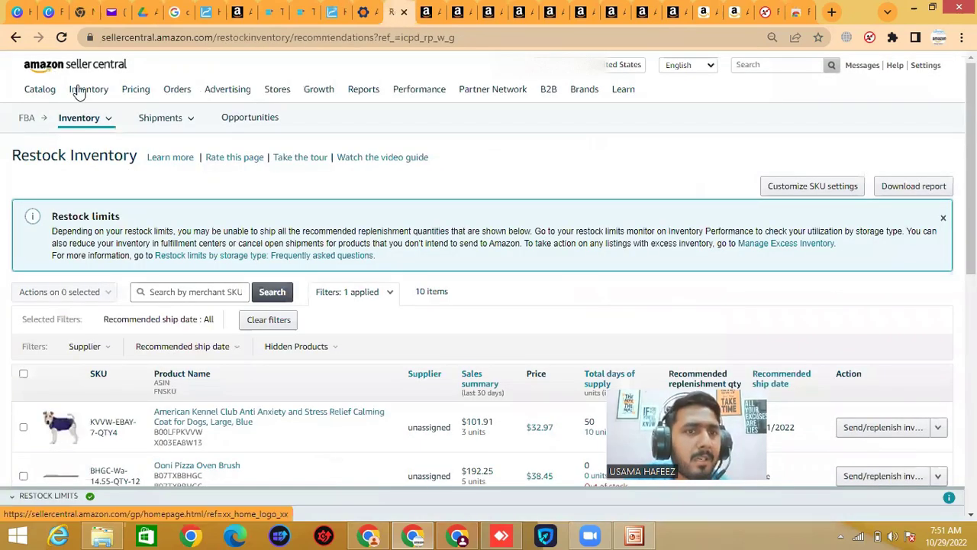
click(50, 116)
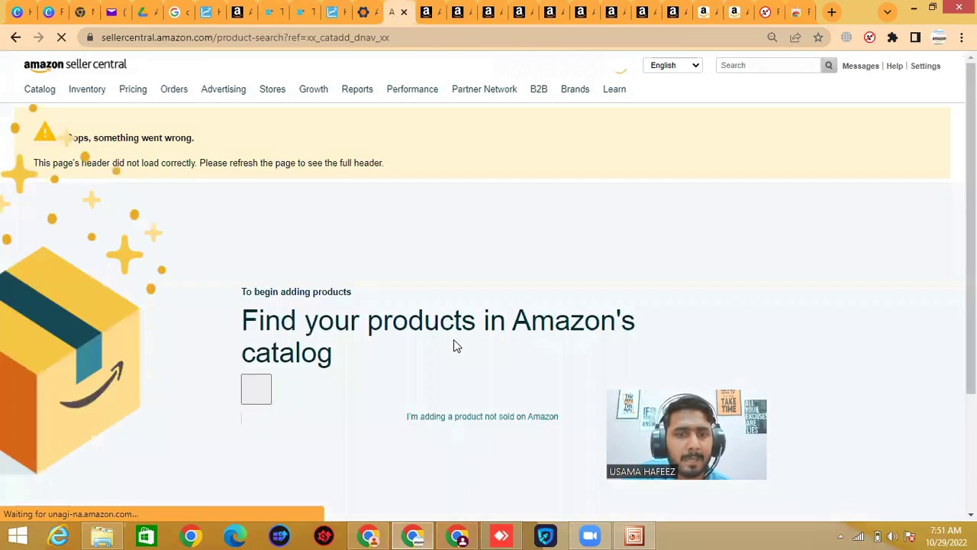
scroll(417, 292, down, 2)
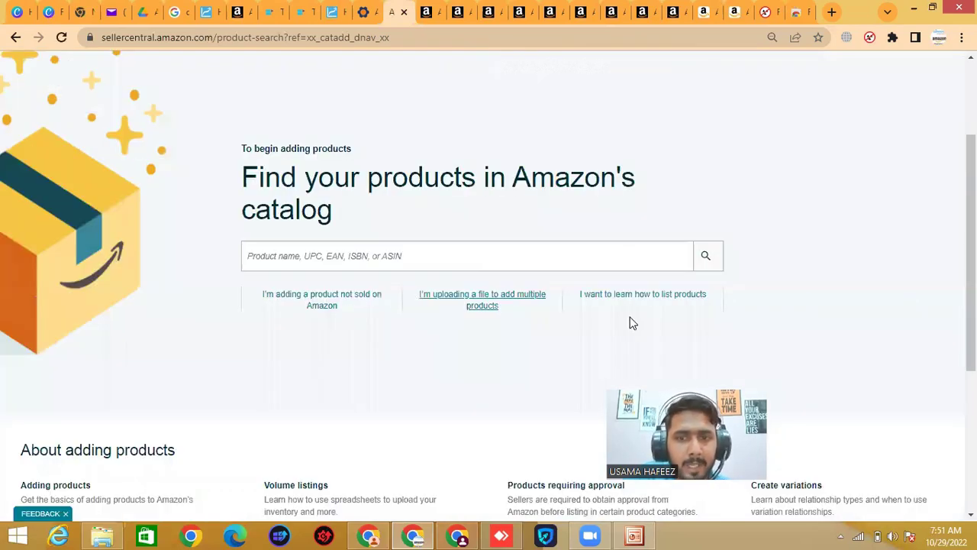
click(343, 325)
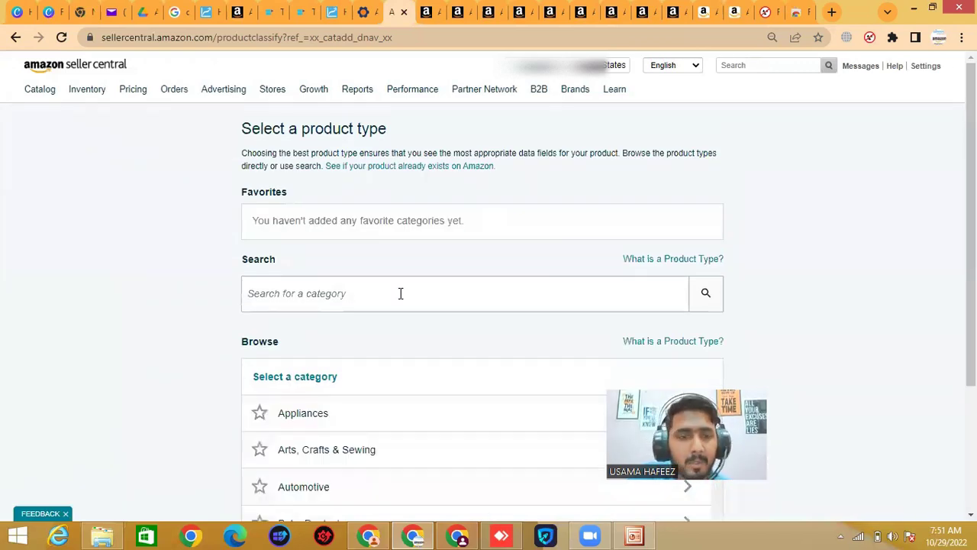
Step: Look through the product type categories for locked ones, view the Movies & TV subcategories, and return to the category list
scroll(384, 293, down, 1)
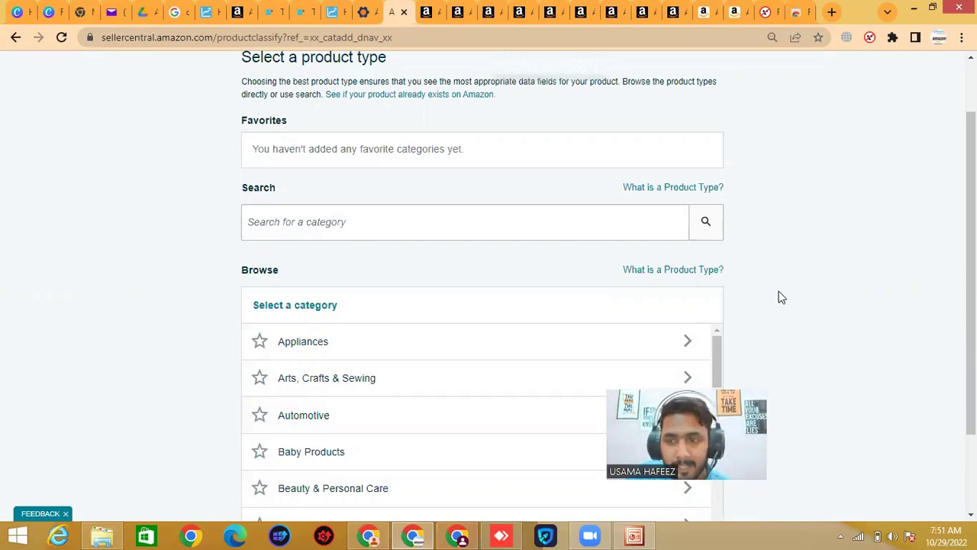
scroll(781, 297, down, 2)
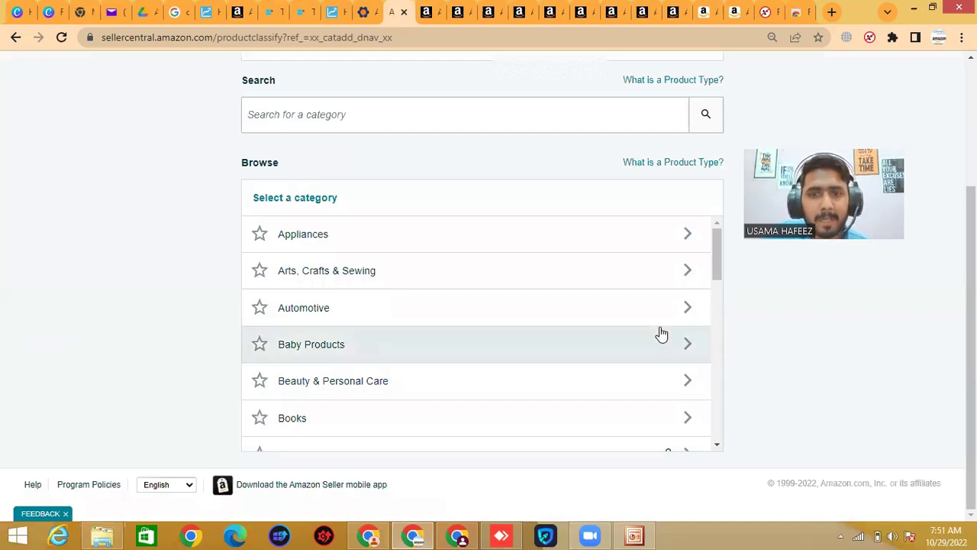
scroll(661, 334, down, 4)
scroll(672, 320, up, 3)
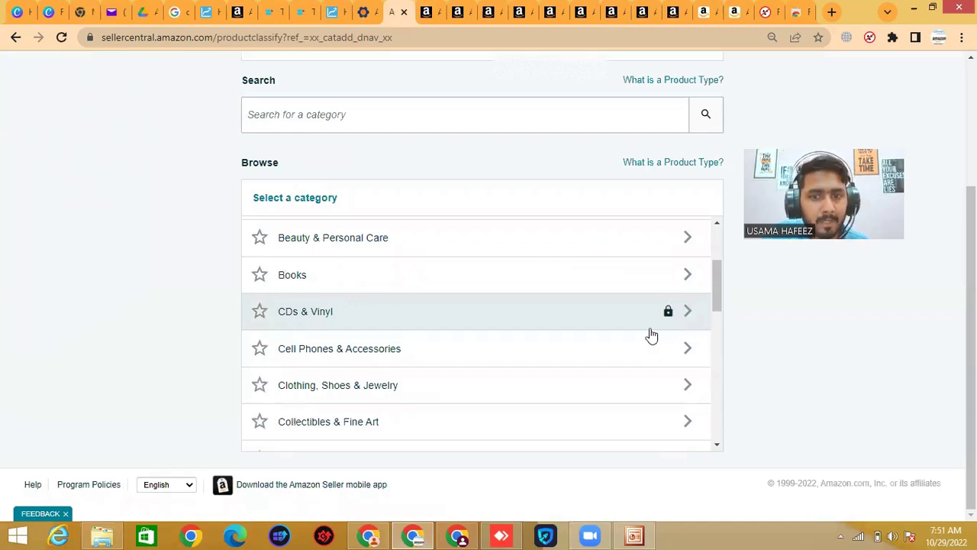
scroll(649, 333, down, 1)
scroll(661, 327, down, 3)
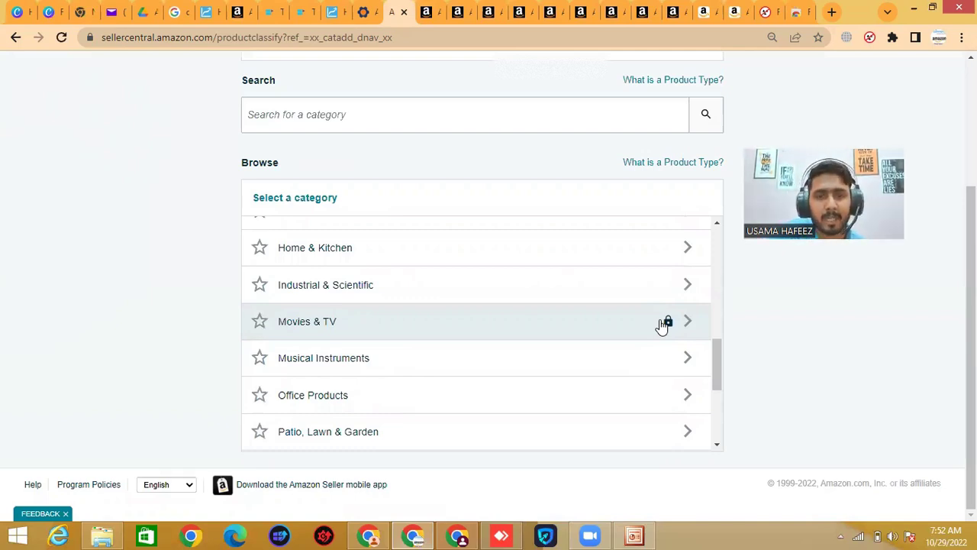
click(661, 324)
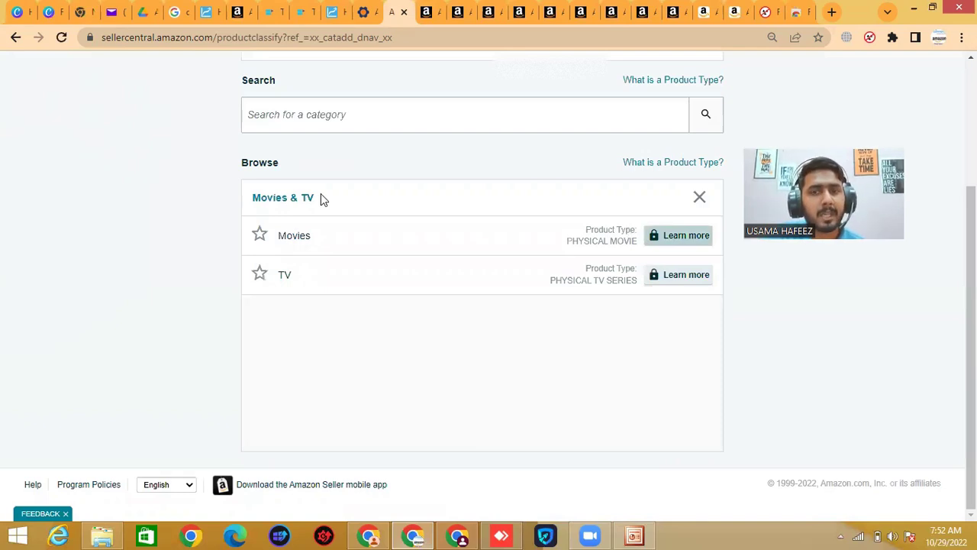
click(700, 200)
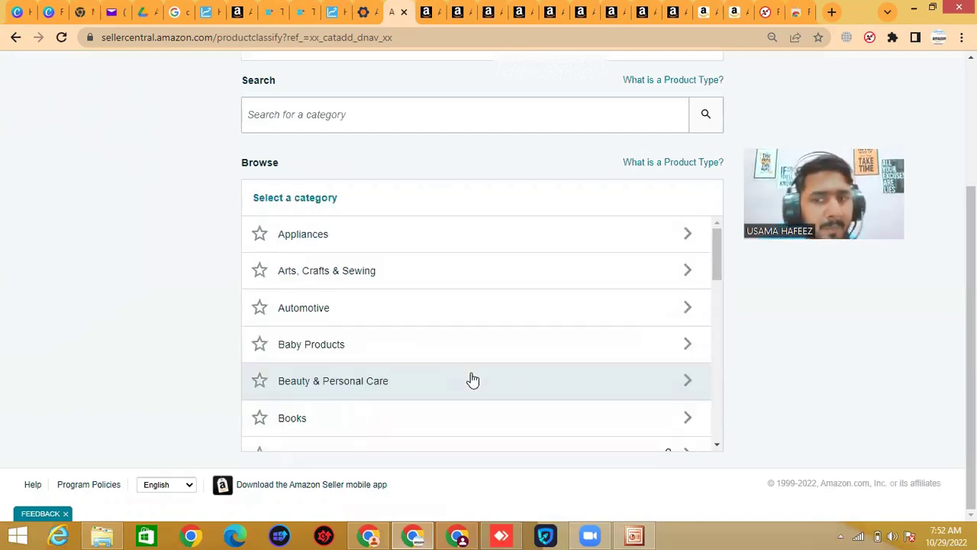
Step: View the subcategories under Sports & Outdoors and return to the full product category list
scroll(472, 379, down, 1)
scroll(473, 379, down, 5)
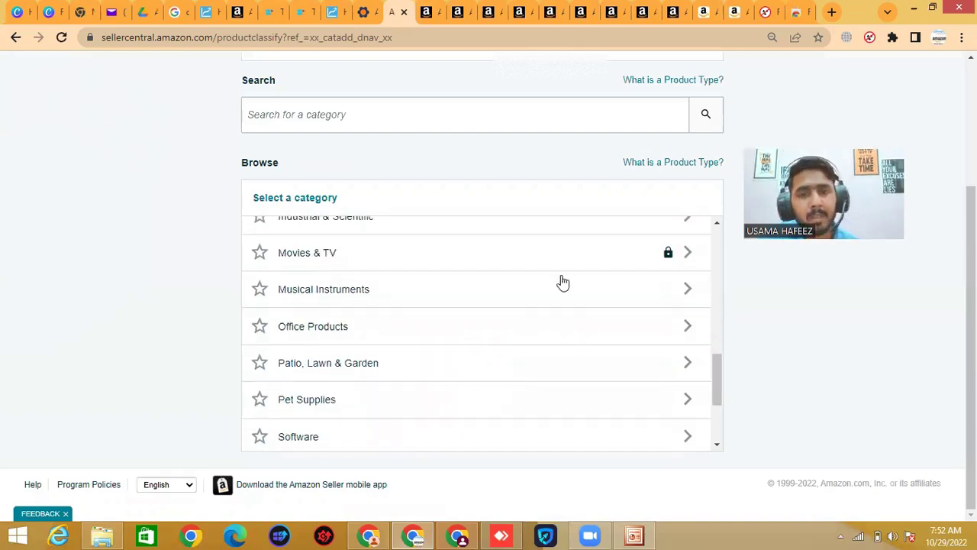
scroll(564, 336, down, 2)
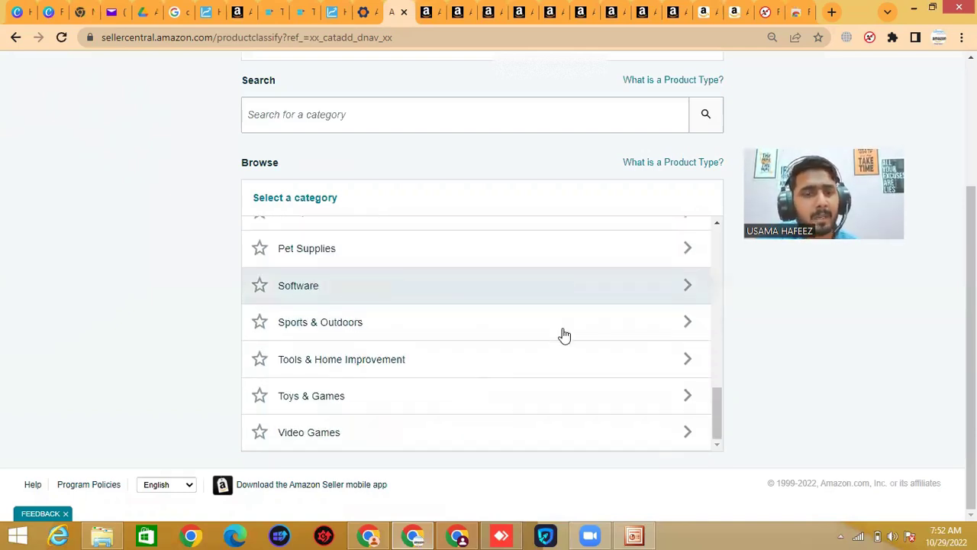
click(564, 336)
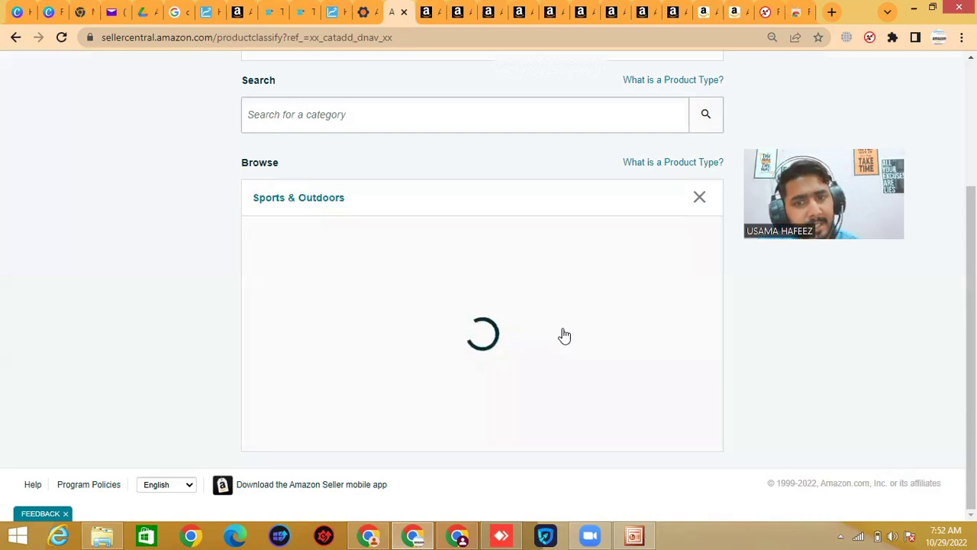
scroll(498, 326, down, 1)
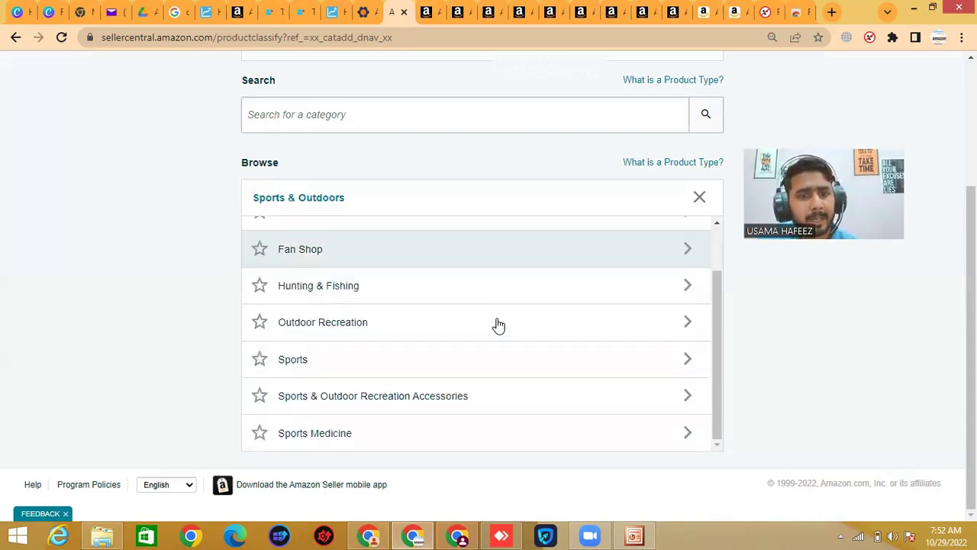
scroll(556, 390, up, 1)
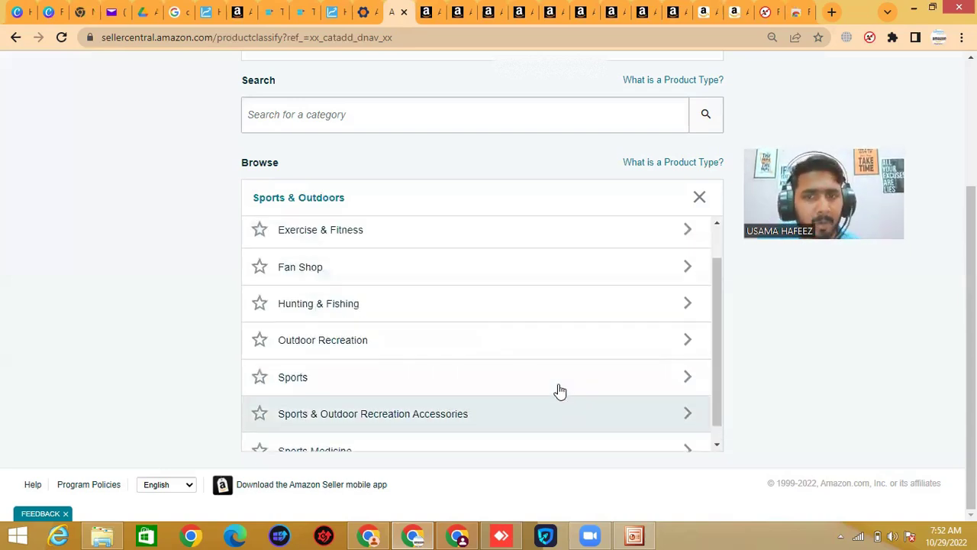
scroll(708, 204, up, 1)
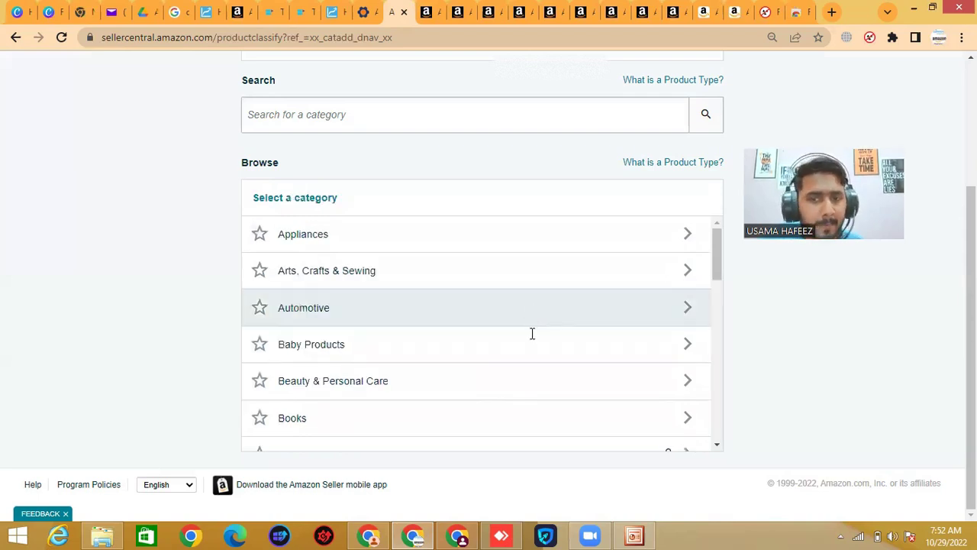
scroll(853, 321, up, 3)
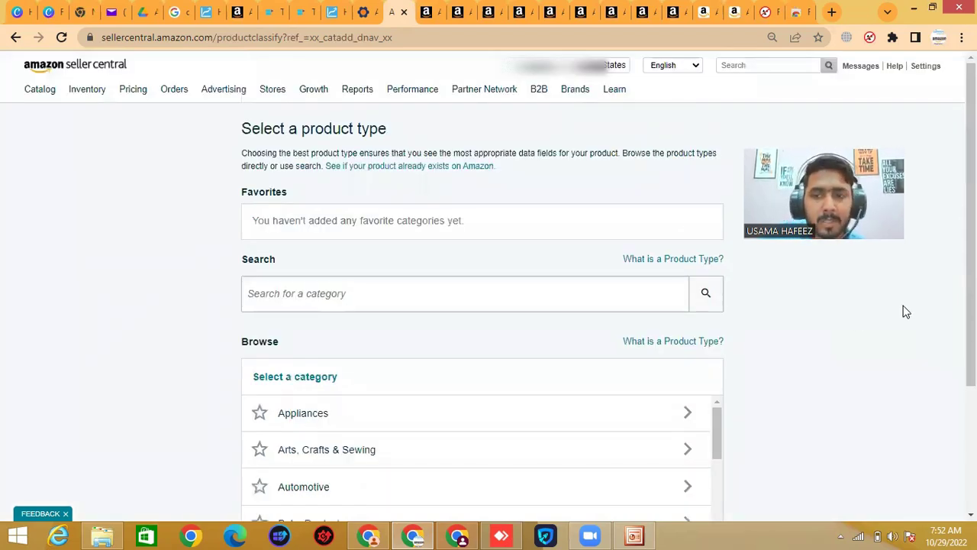
Step: Examine the full product category list from Appliances to Video Games for lock markings
scroll(855, 328, down, 1)
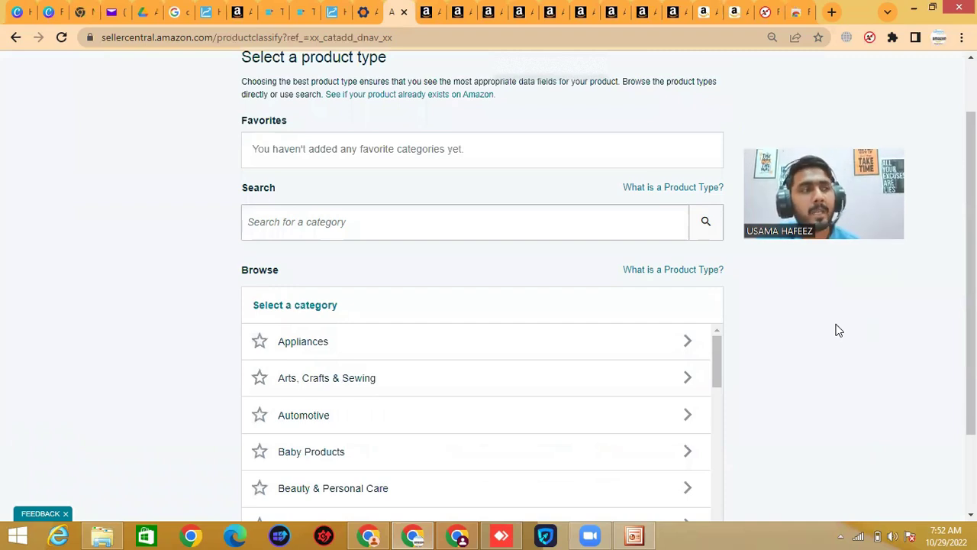
scroll(838, 330, down, 2)
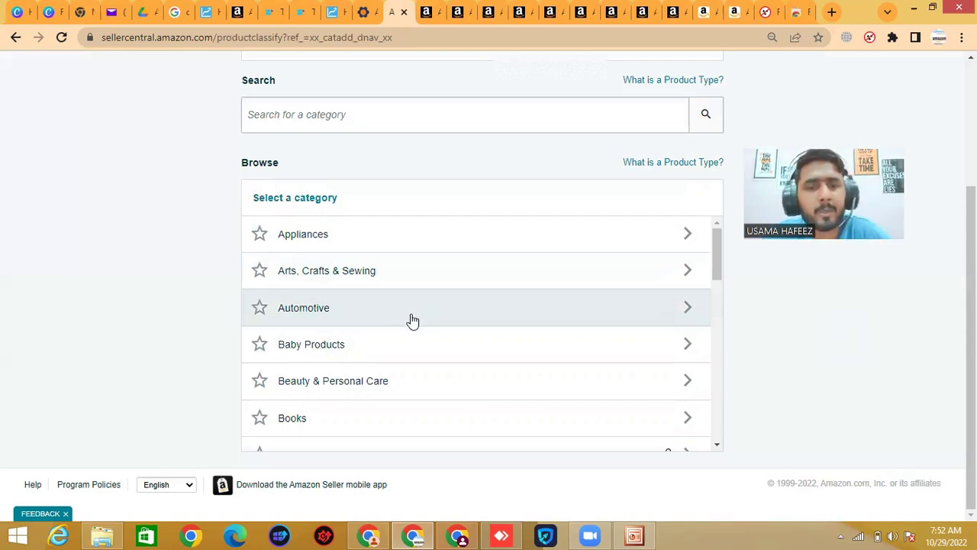
scroll(410, 320, down, 2)
scroll(359, 284, up, 1)
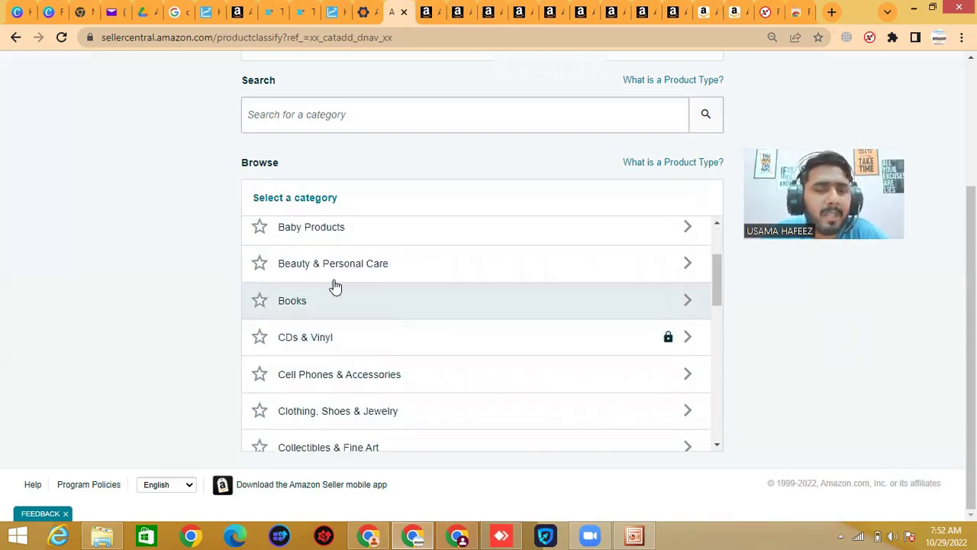
scroll(393, 326, up, 1)
scroll(393, 326, down, 5)
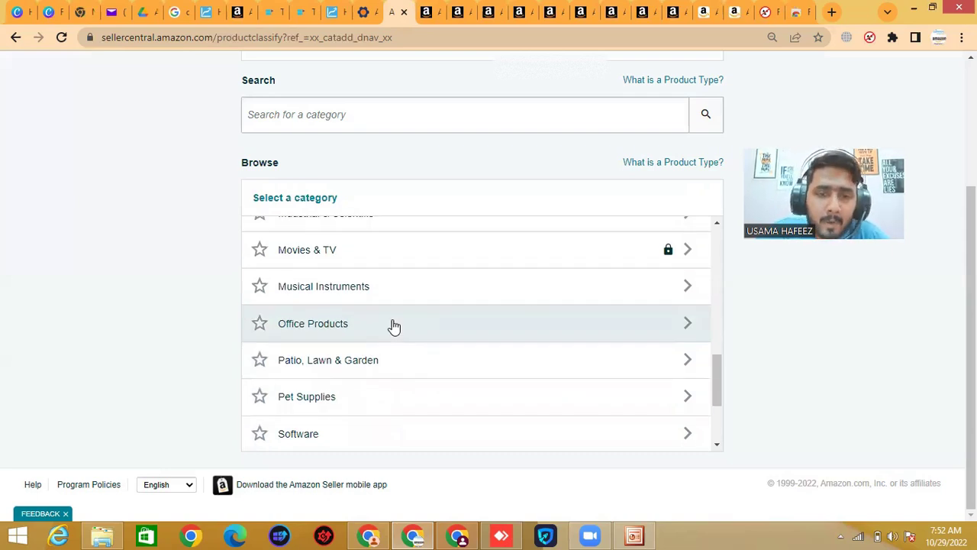
scroll(409, 348, down, 2)
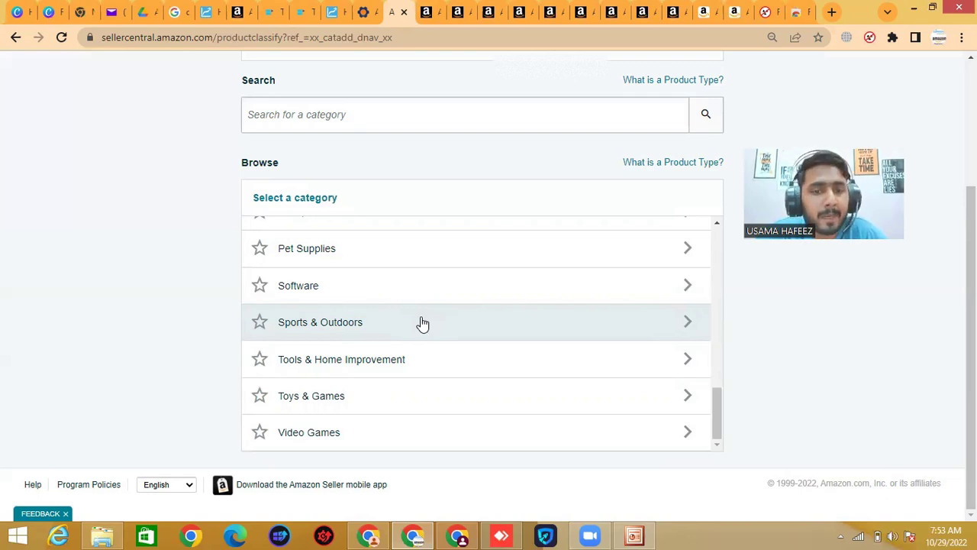
scroll(423, 324, up, 10)
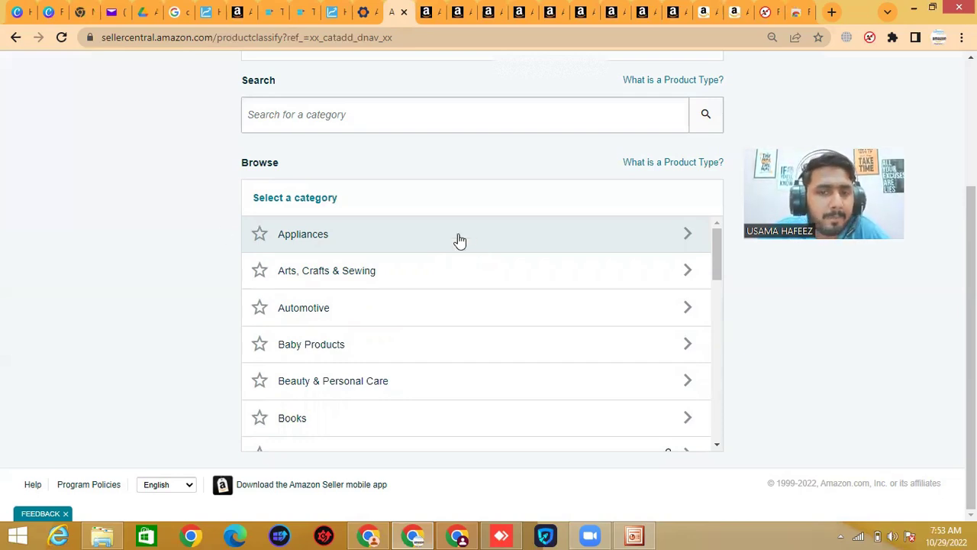
Step: View the subcategories under Appliances and return to the category list
click(374, 243)
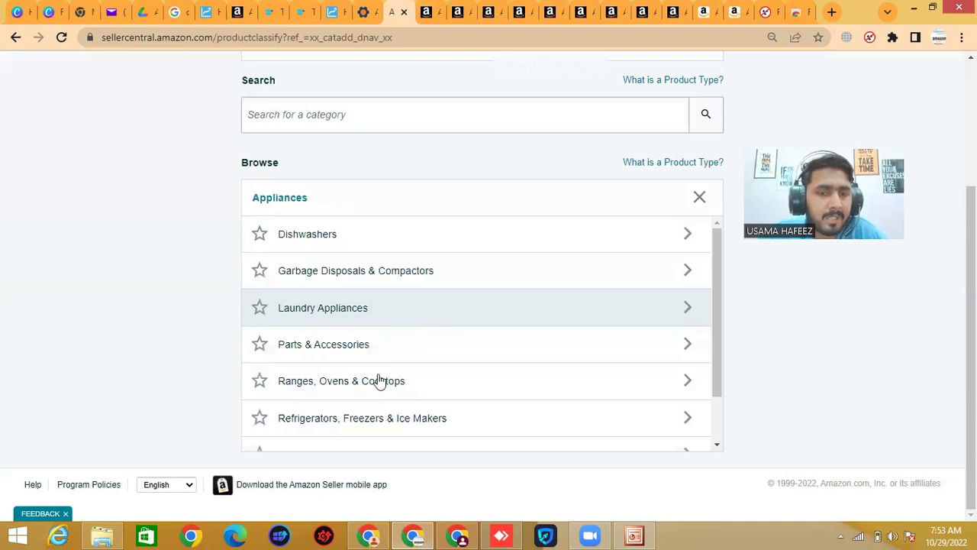
scroll(379, 402, down, 1)
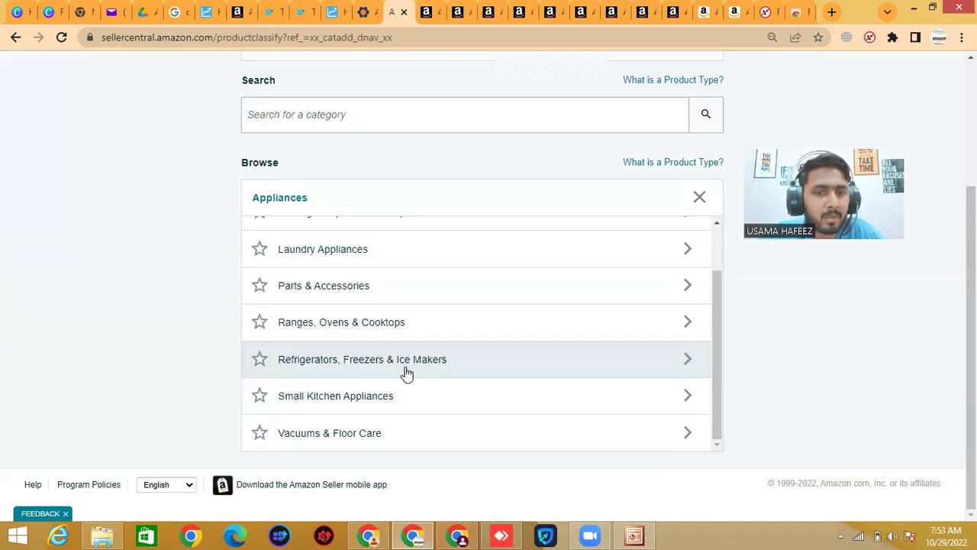
scroll(575, 228, up, 1)
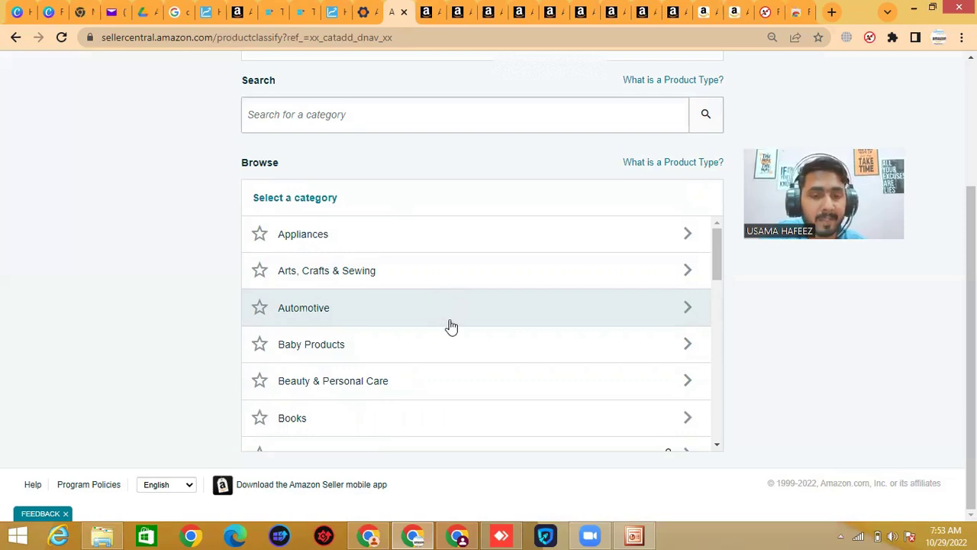
Step: Examine the product categories between Automotive and Grocery & Gourmet Food, including the locked CDs & Vinyl category
scroll(436, 327, down, 1)
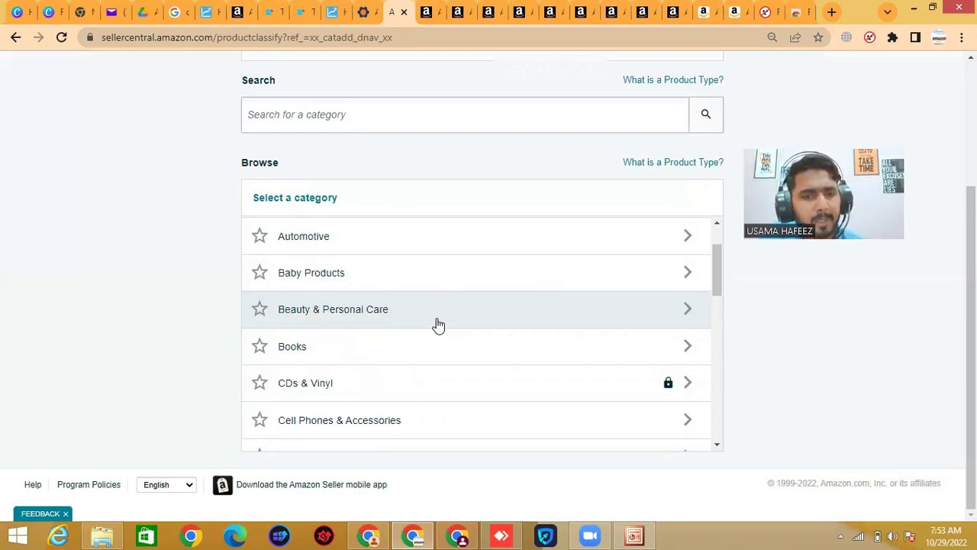
scroll(364, 362, down, 2)
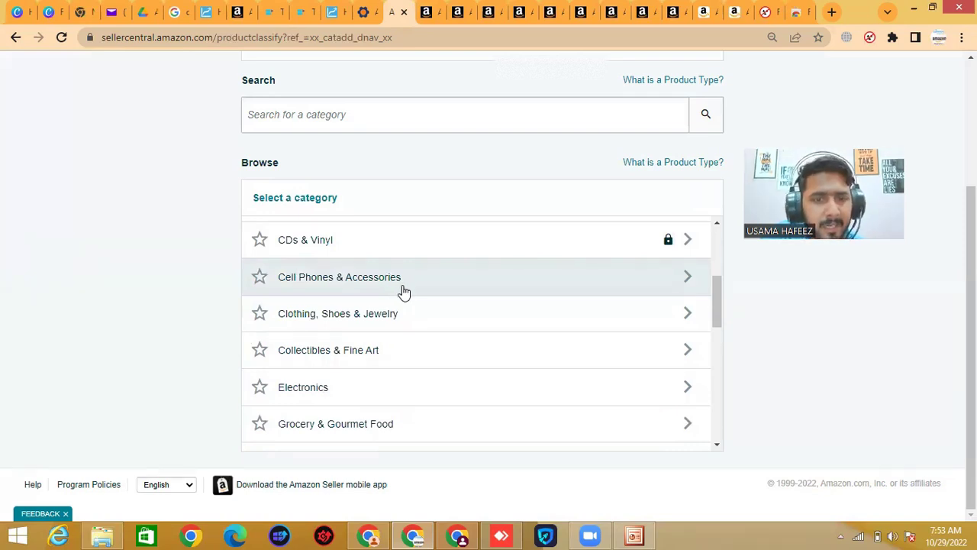
scroll(389, 309, down, 1)
scroll(384, 330, up, 1)
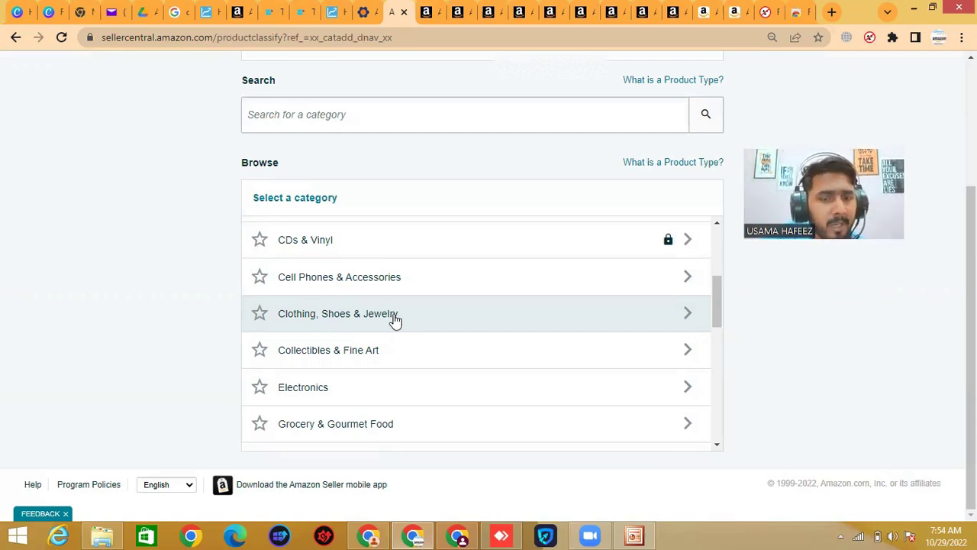
Step: Examine the remaining product categories from Clothing, Shoes & Jewelry to Video Games for lock markings, including Movies & TV
scroll(374, 347, down, 1)
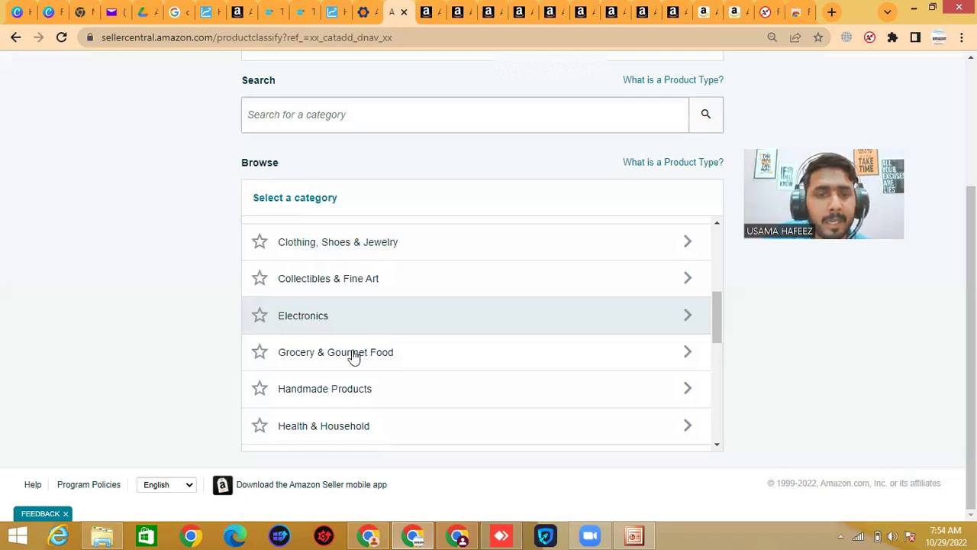
scroll(351, 358, down, 1)
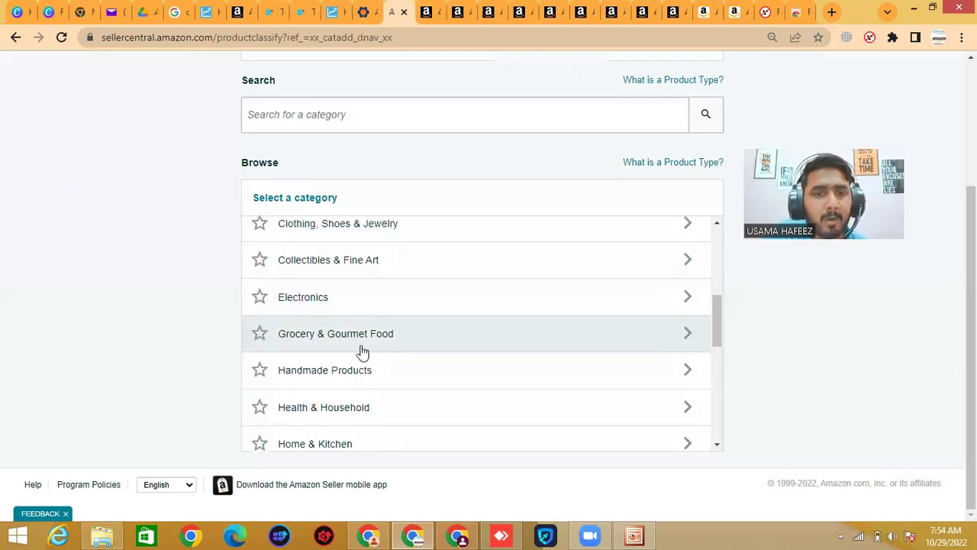
scroll(360, 271, down, 2)
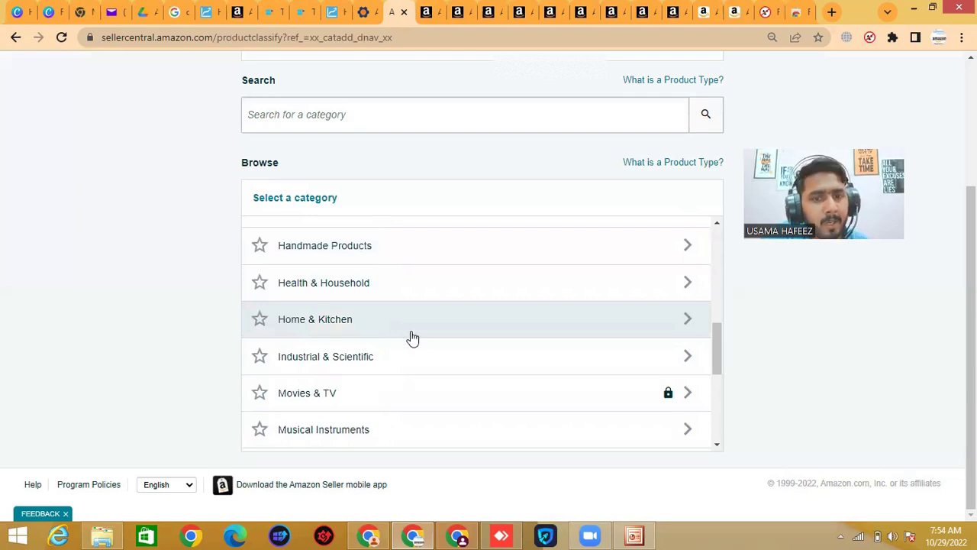
scroll(374, 305, down, 1)
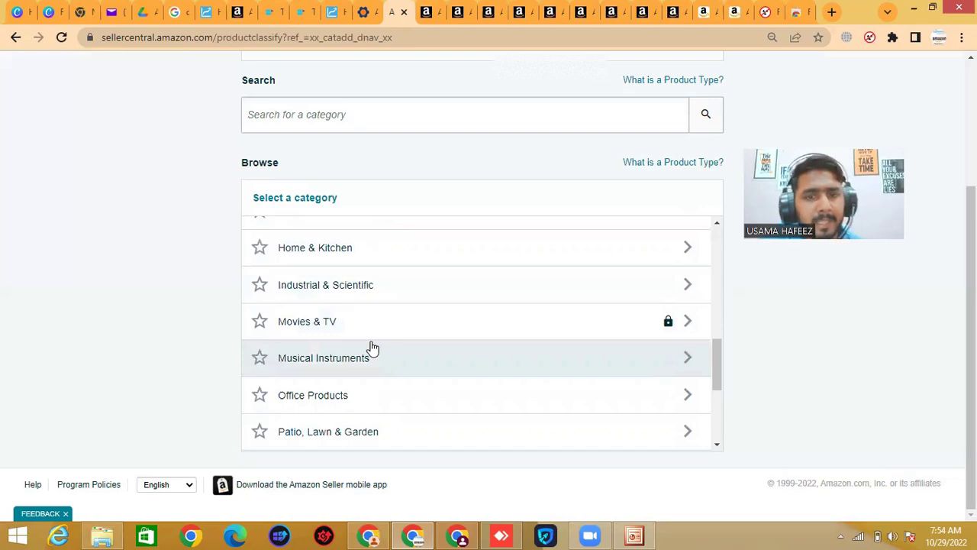
scroll(374, 305, down, 1)
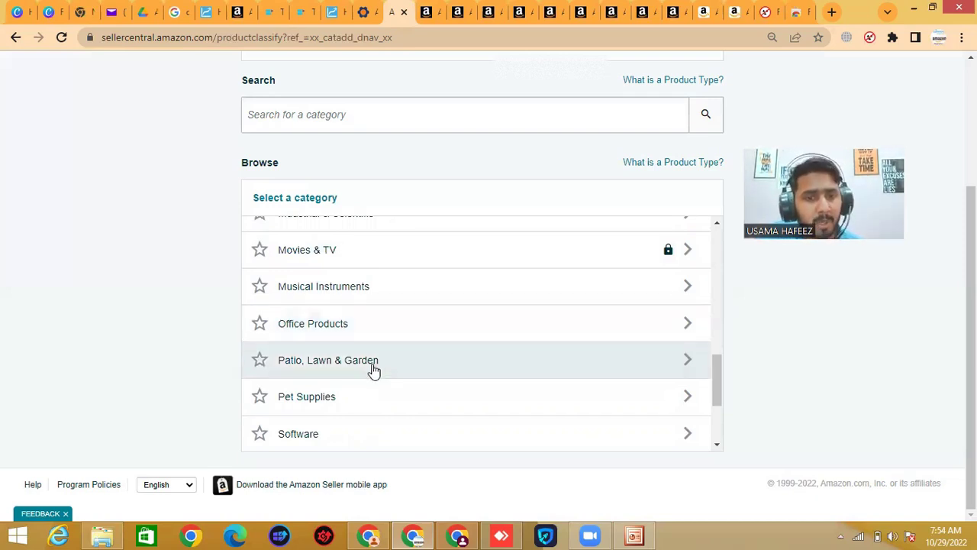
scroll(374, 338, down, 1)
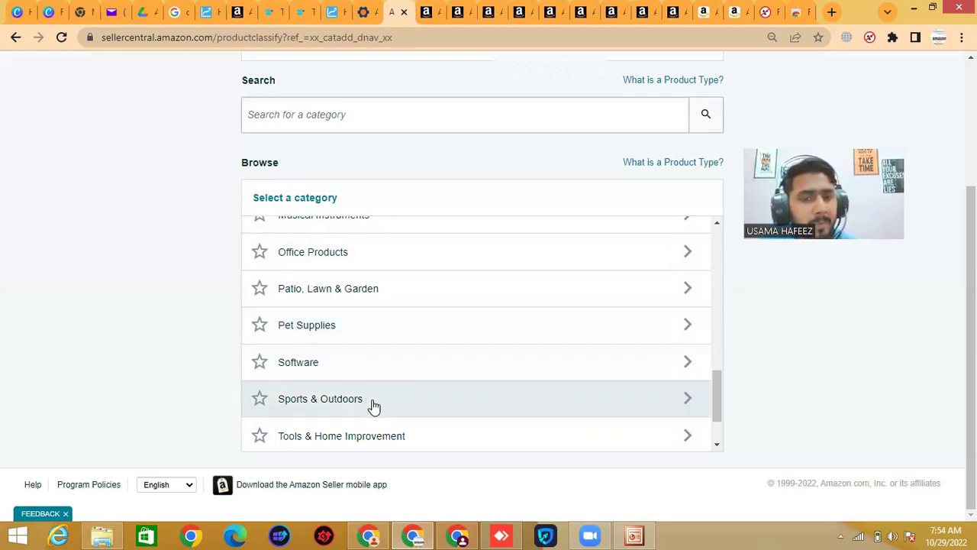
scroll(389, 378, down, 1)
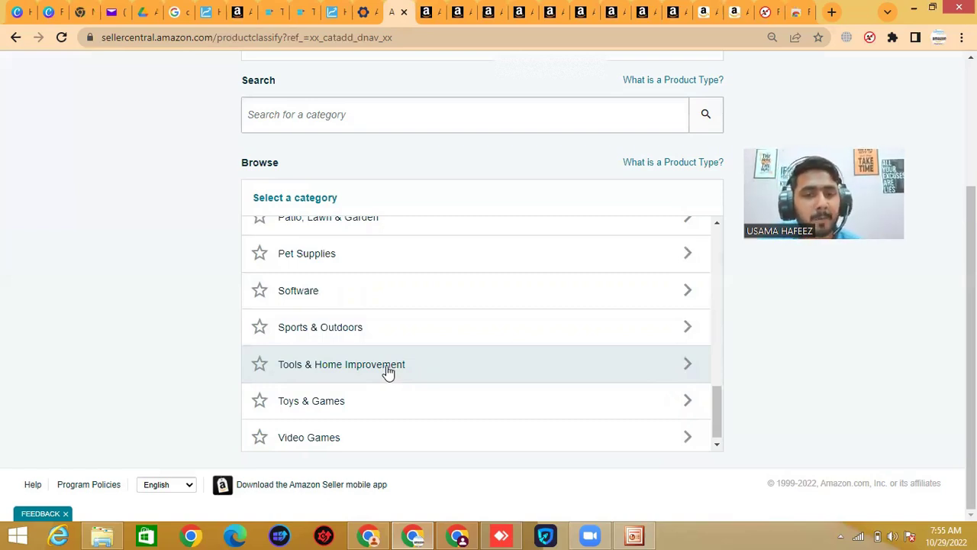
scroll(389, 370, down, 1)
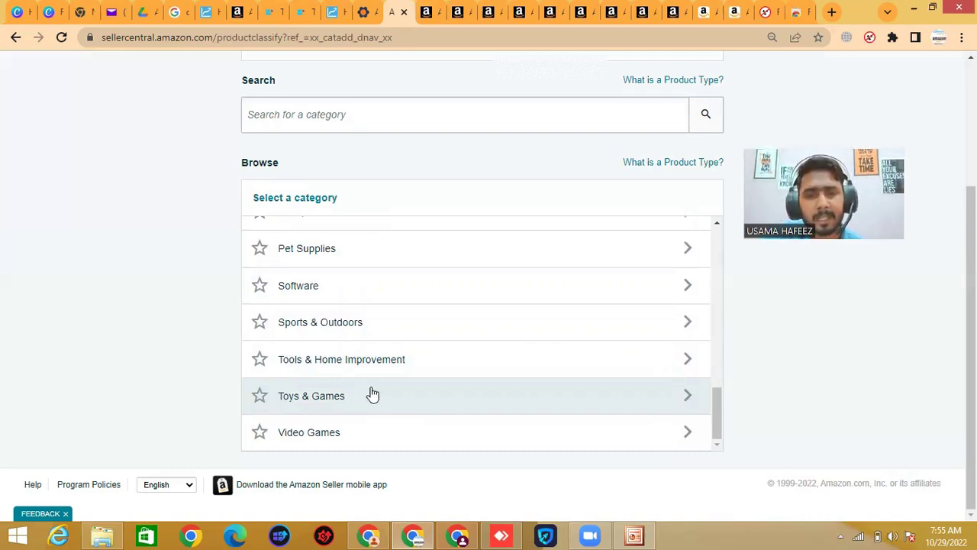
scroll(372, 394, up, 6)
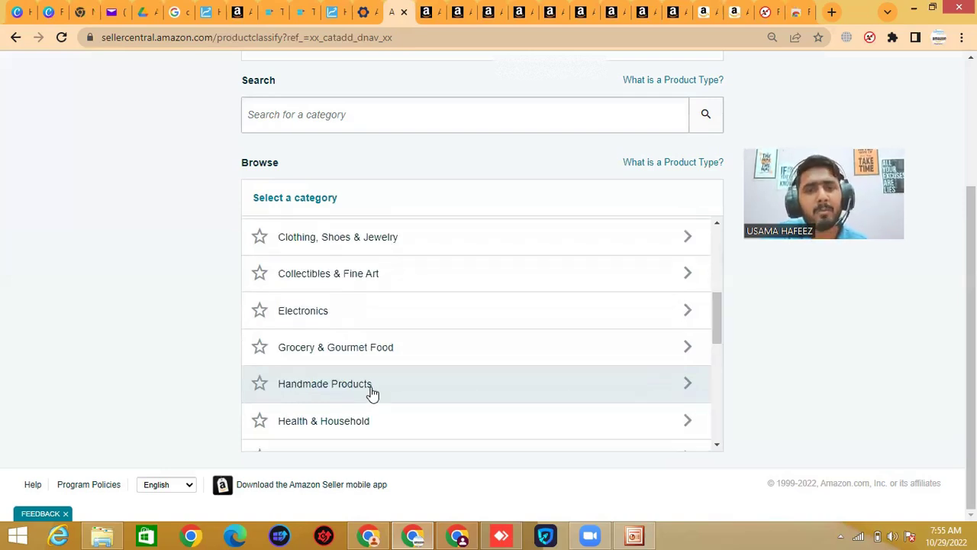
scroll(372, 393, up, 5)
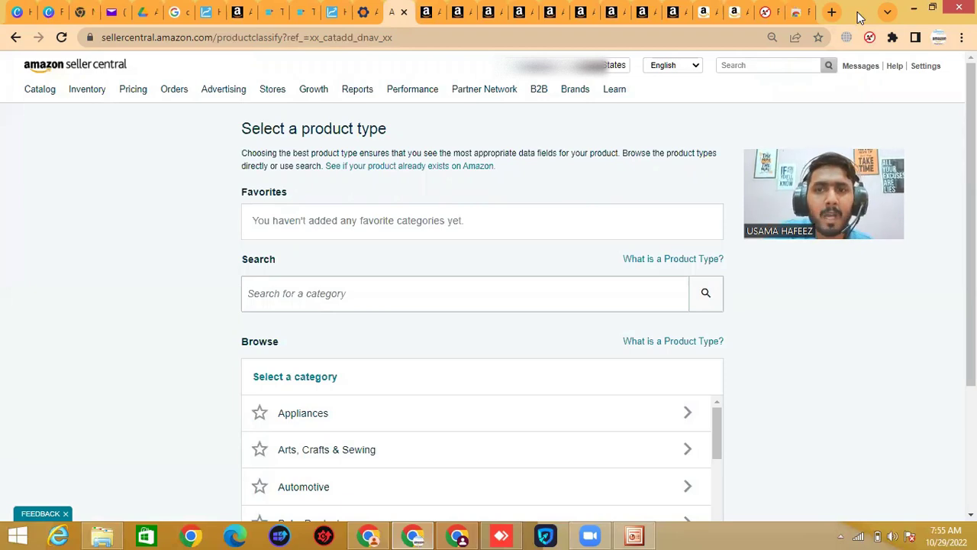
Step: Copy the ASIN B009IOCCD2 from the web address of the Purina ONE SmartBlend Lamb & Rice dog food product page
click(733, 11)
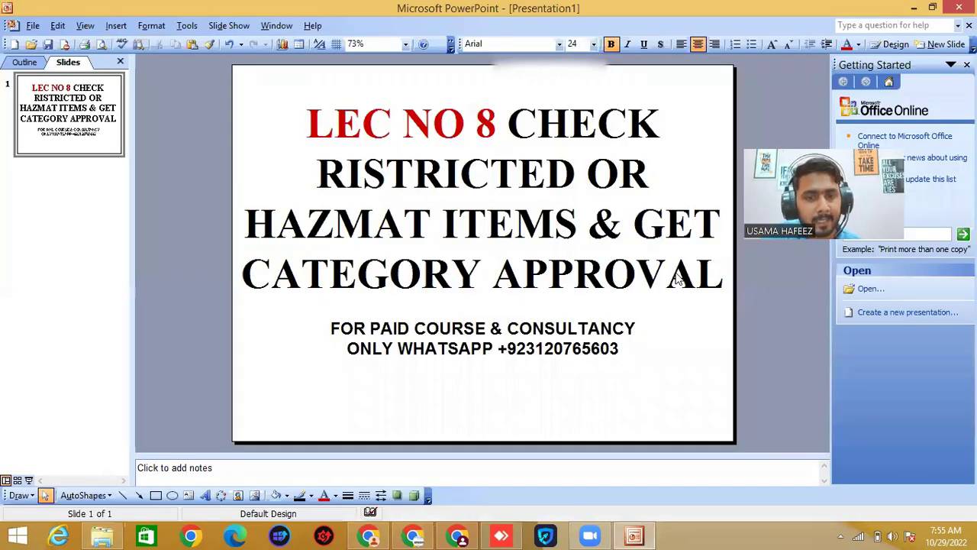
drag(676, 279, 638, 240)
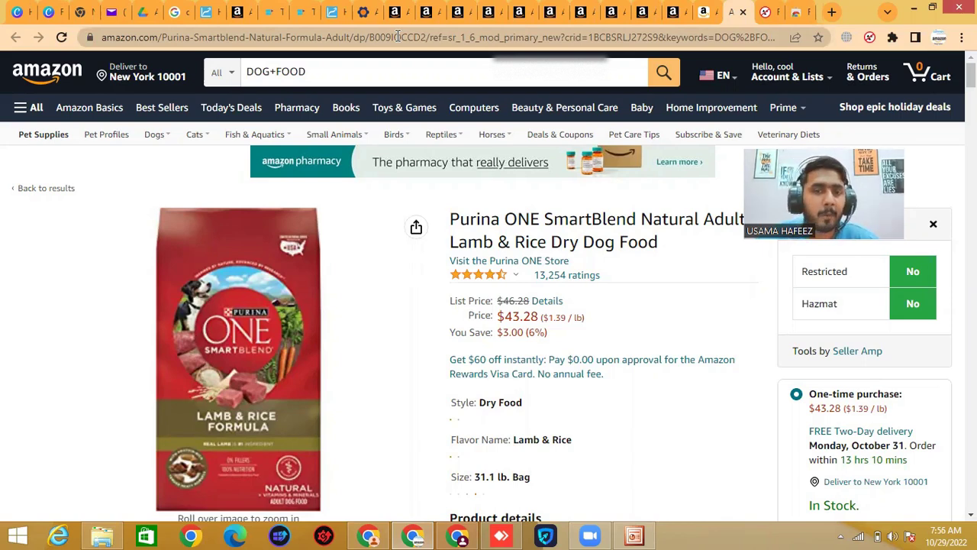
double_click(445, 37)
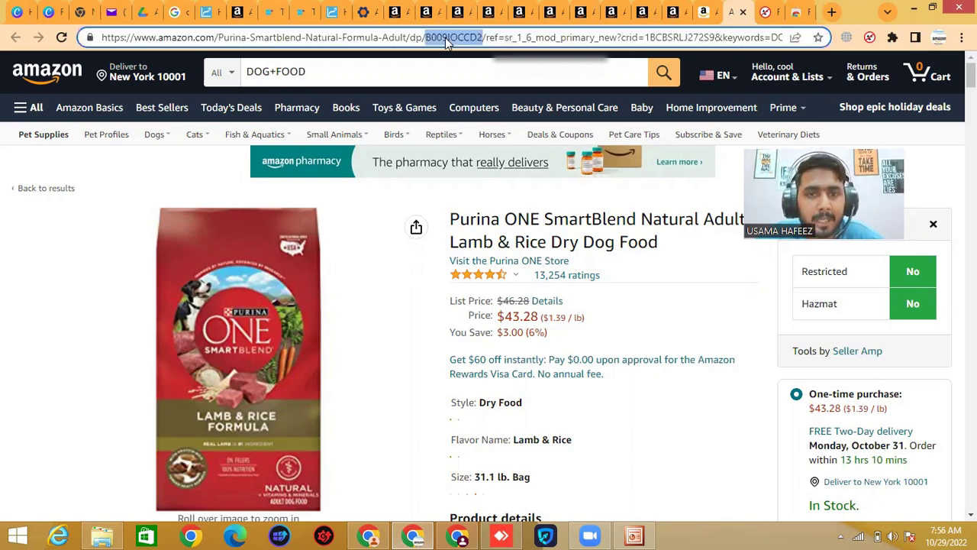
right_click(467, 40)
click(491, 97)
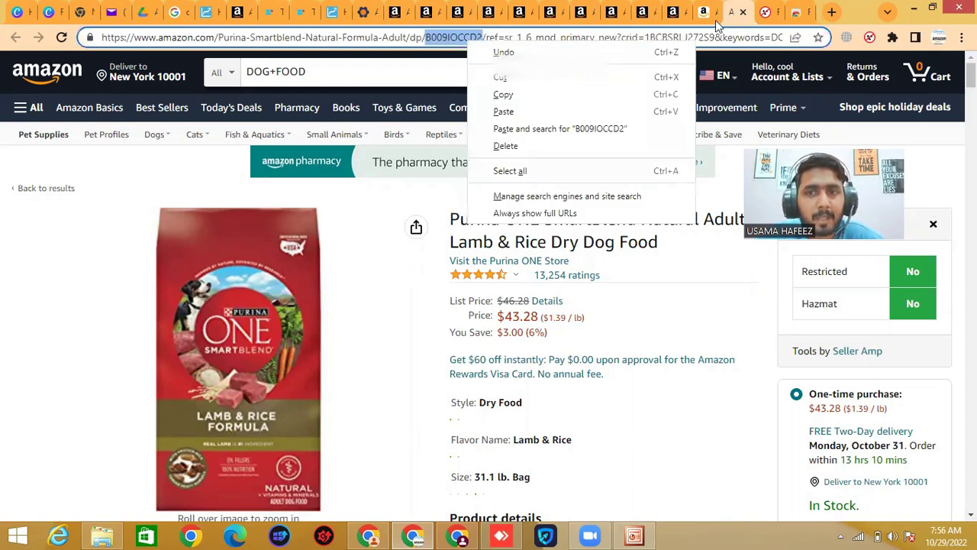
Step: Look up ASIN B009IOCCD2 in Seller Central's Add Products catalog search
click(405, 17)
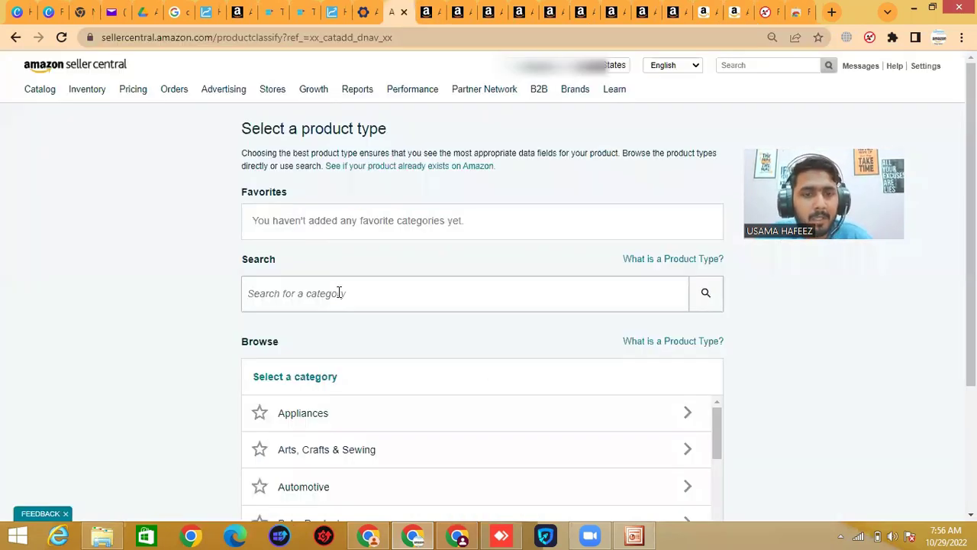
mouse_move(40, 90)
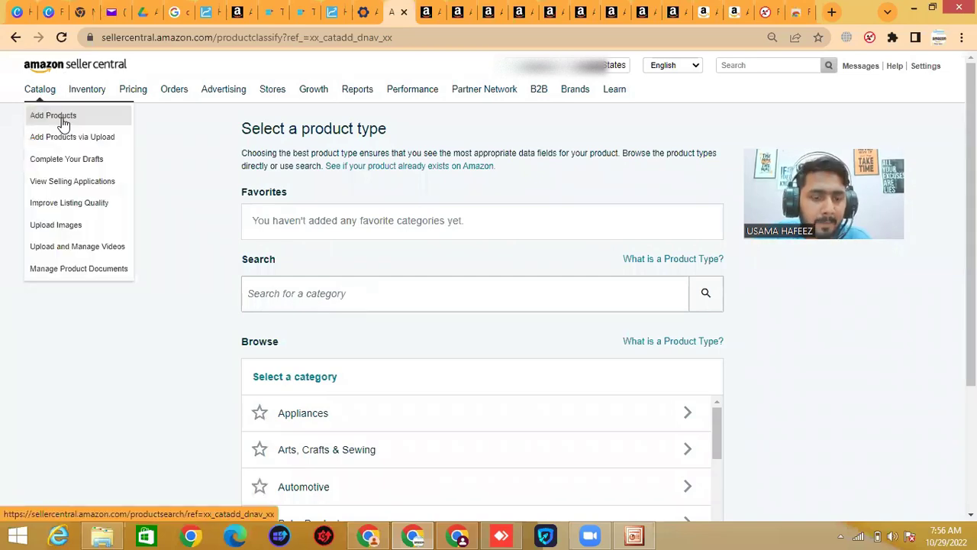
click(64, 120)
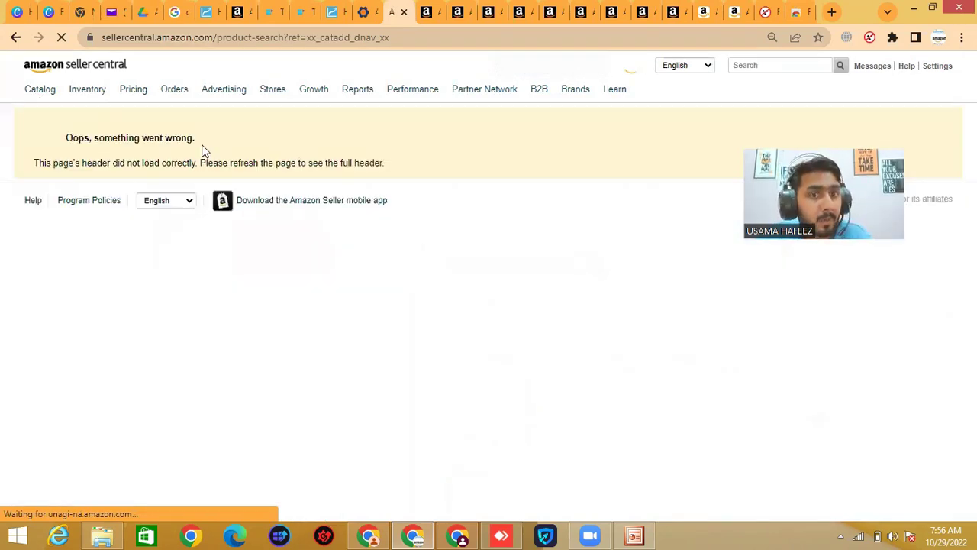
click(380, 399)
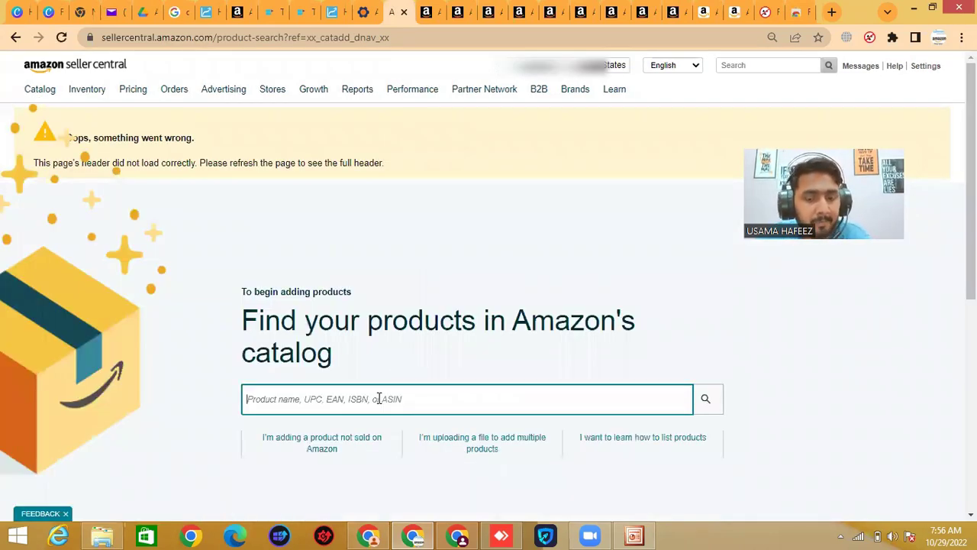
key(ctrl+v)
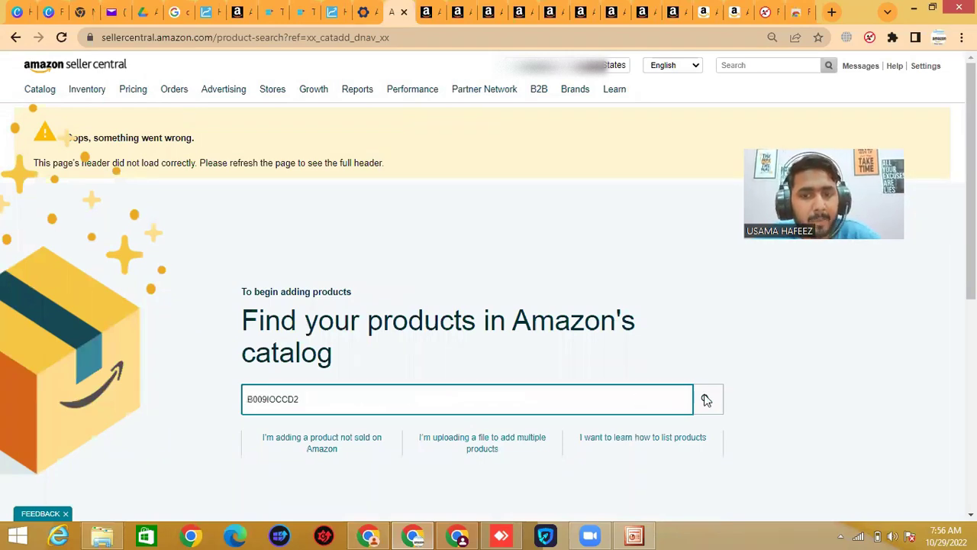
key(Return)
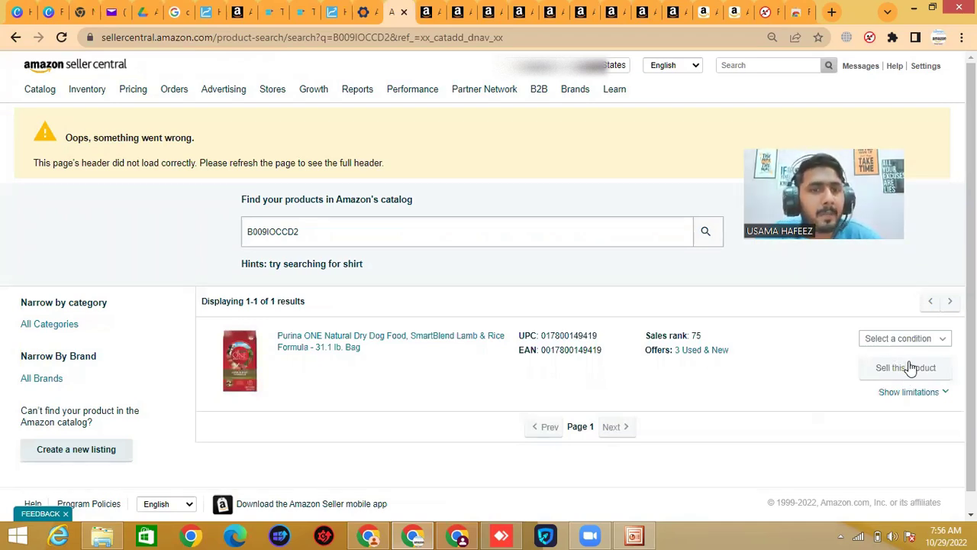
Step: Start a listing for the Purina ONE dog food in New condition and return to the catalog search results
click(454, 233)
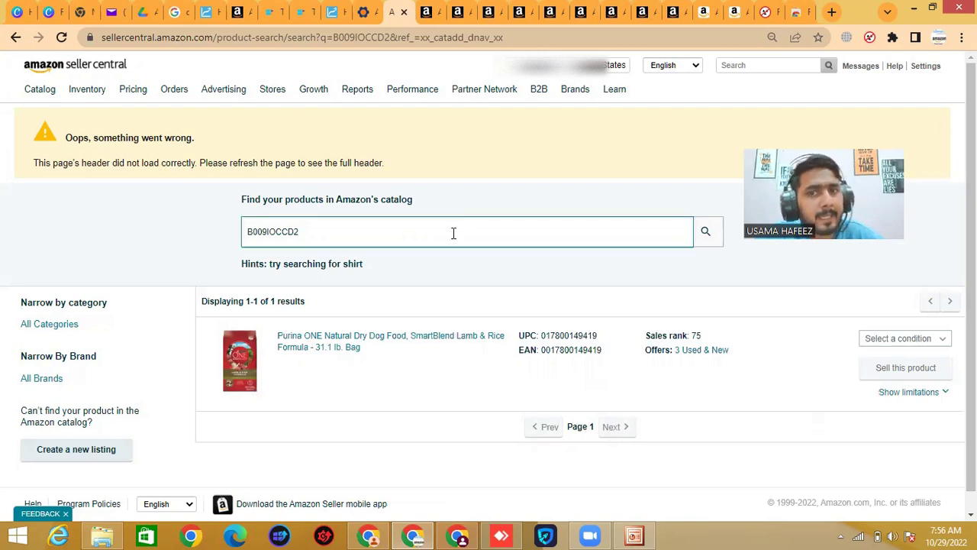
click(874, 365)
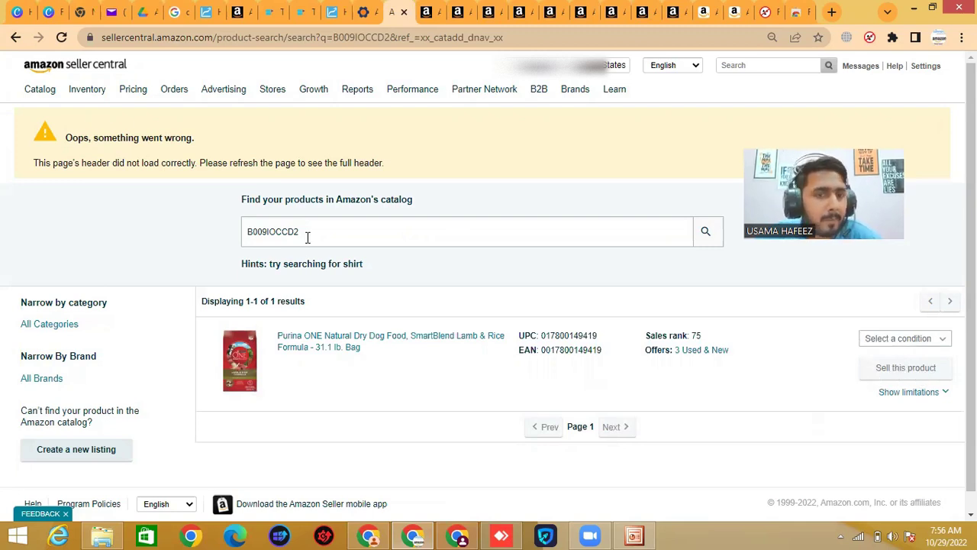
click(918, 366)
click(912, 373)
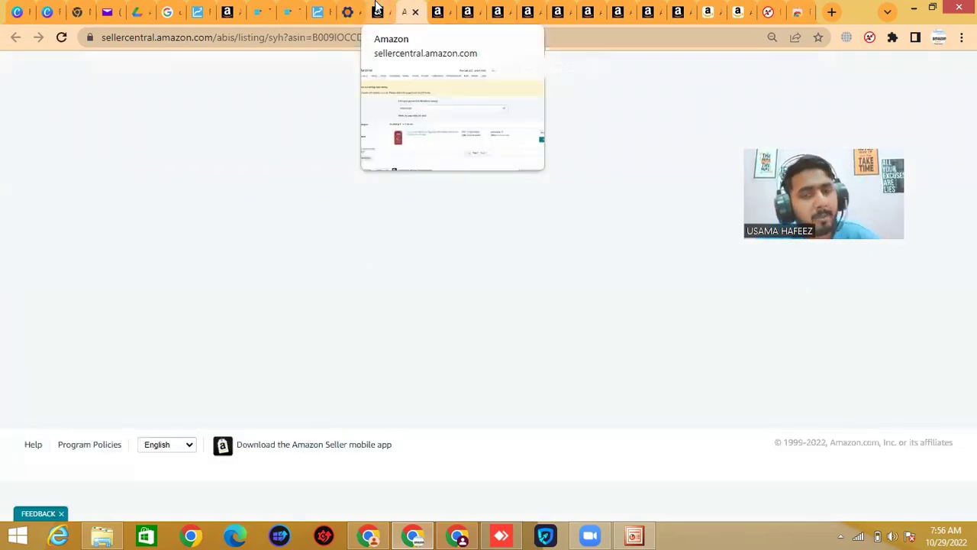
click(376, 9)
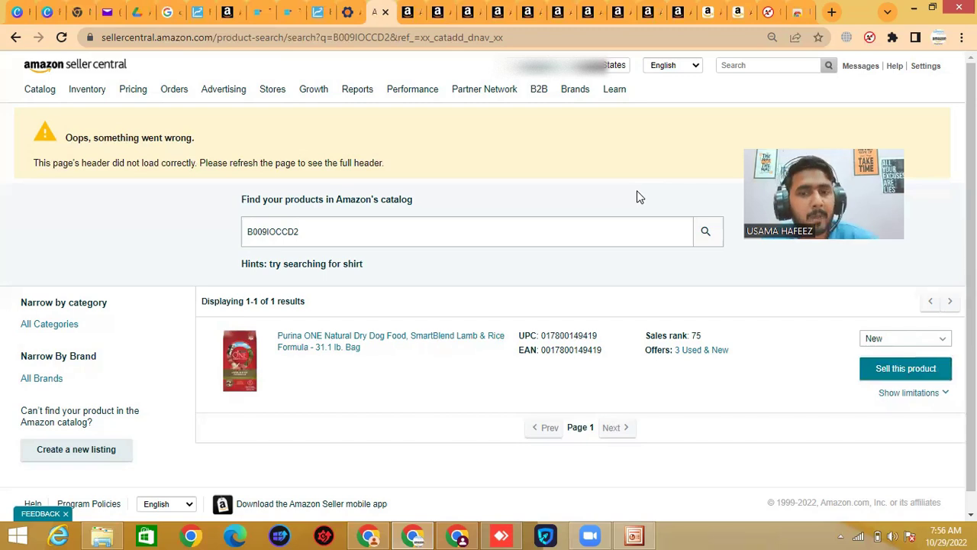
Step: Open the Nature's Recipe Grain Free Small Breed Dry Dog Food product in a new tab from Amazon's dog food results
click(737, 11)
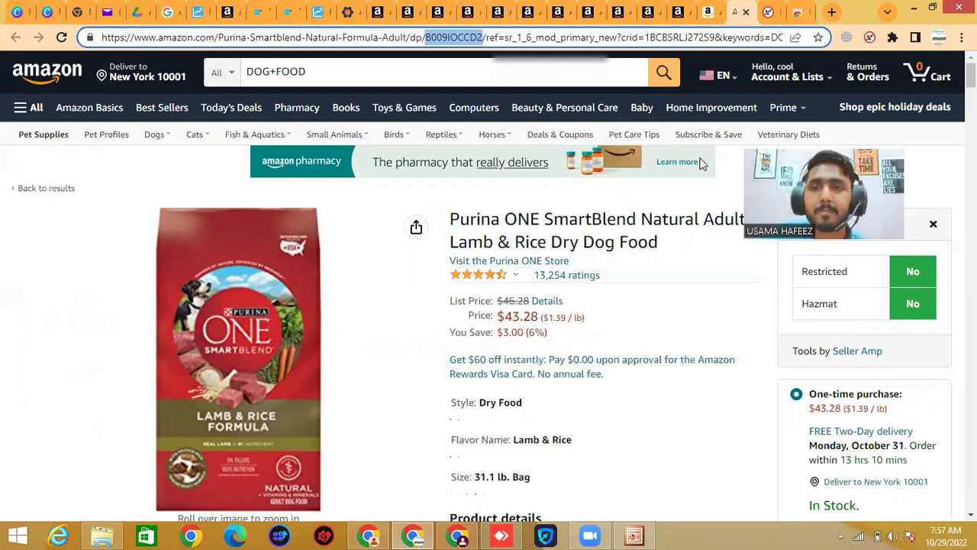
key(ctrl+shift+Tab)
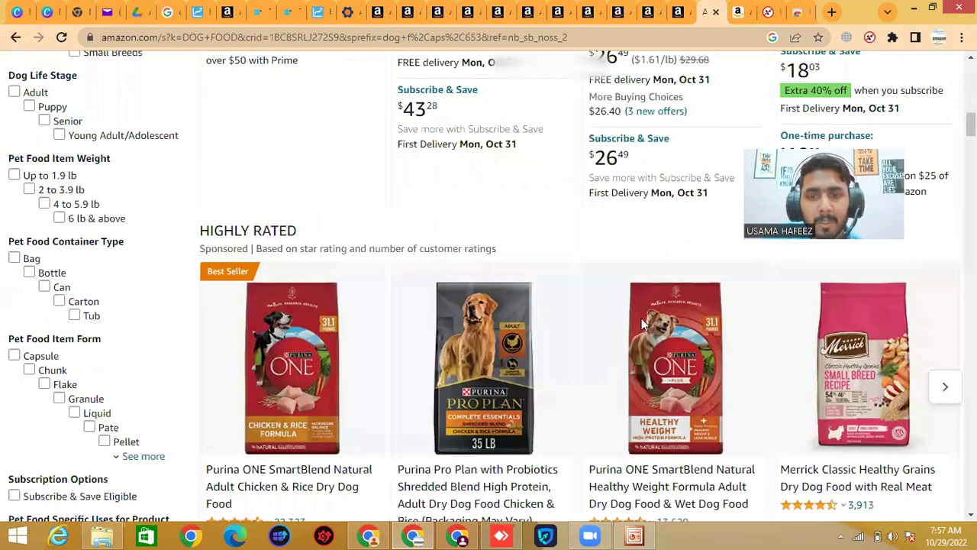
scroll(462, 282, down, 10)
scroll(462, 282, down, 5)
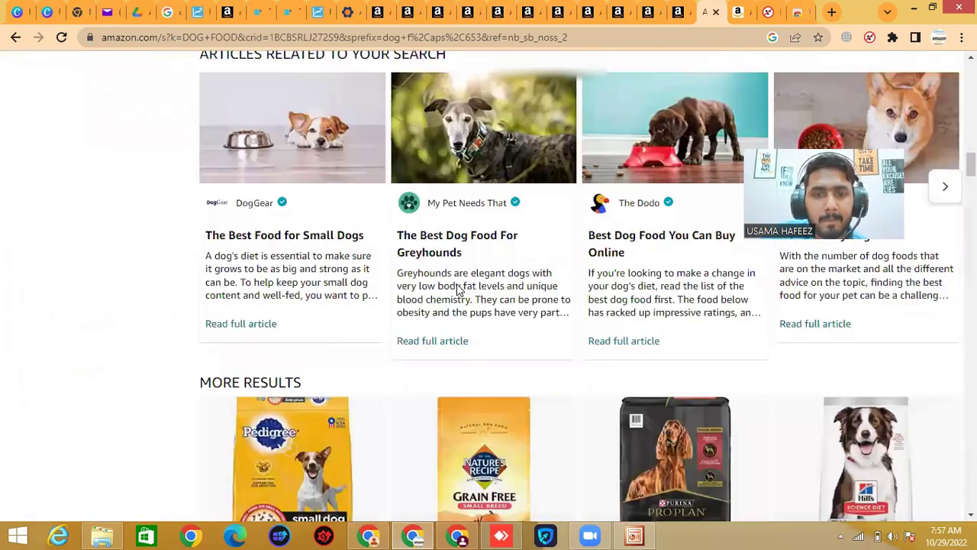
scroll(463, 273, down, 4)
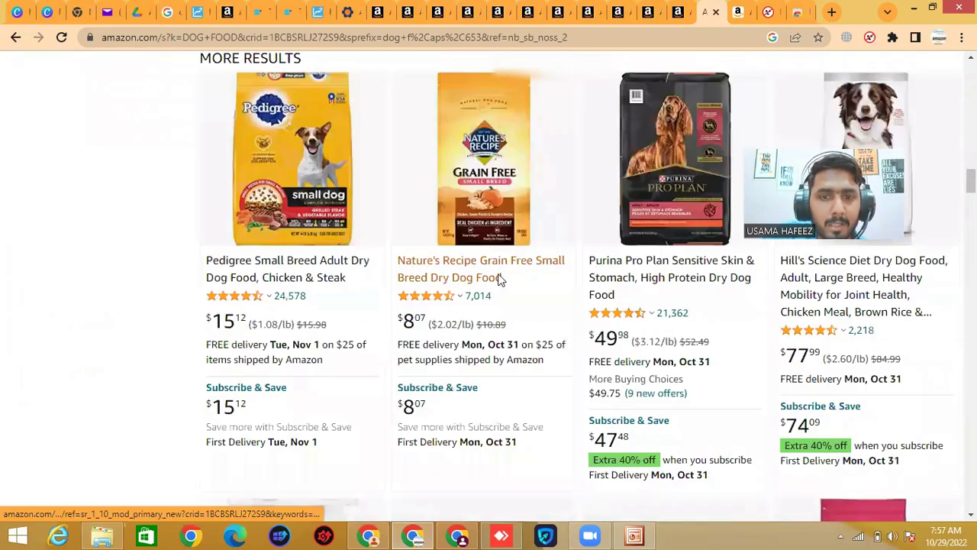
right_click(502, 277)
click(543, 277)
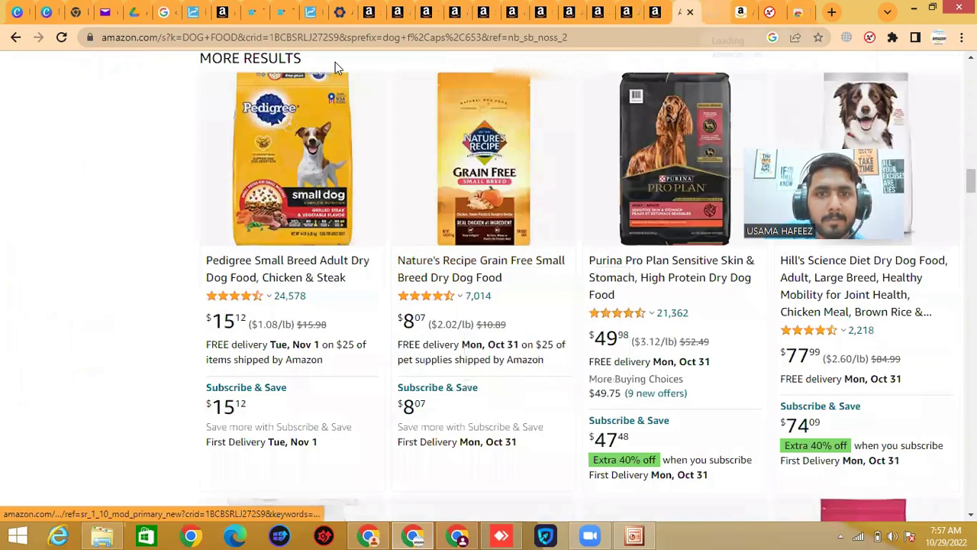
Step: Copy the ASIN B007NDCZIW from the Nature's Recipe product's web address and look it up in Seller Central's catalog search
key(ctrl+Tab)
double_click(422, 36)
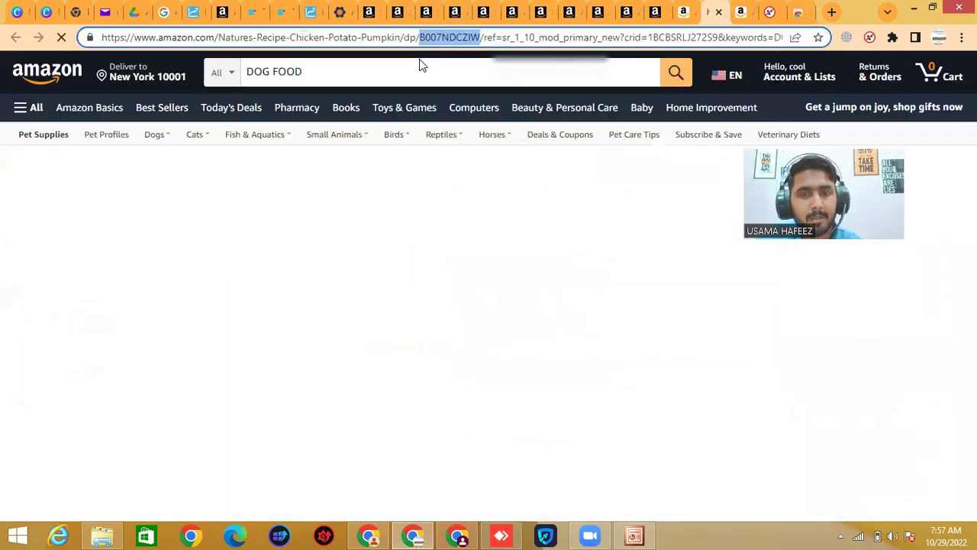
key(ctrl+shift+Tab)
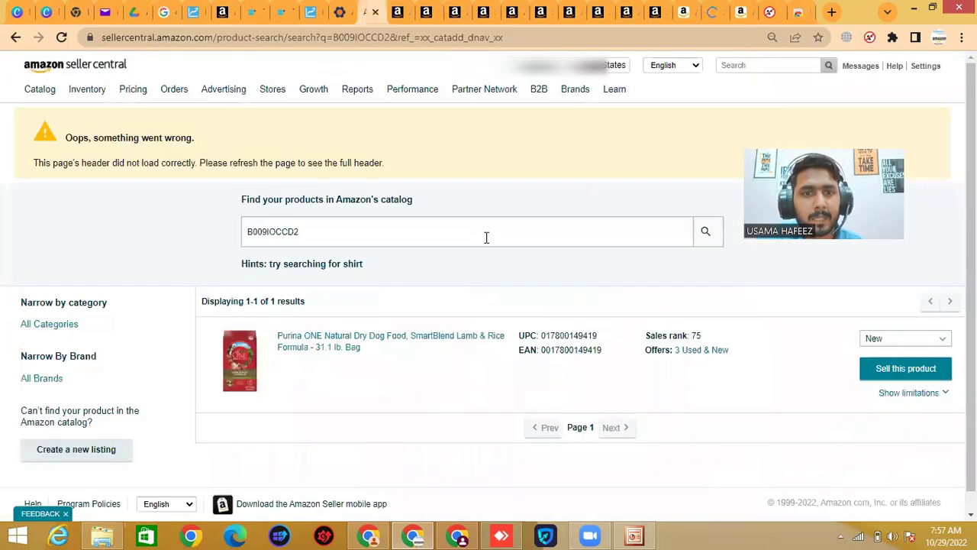
triple_click(611, 233)
key(ctrl+v)
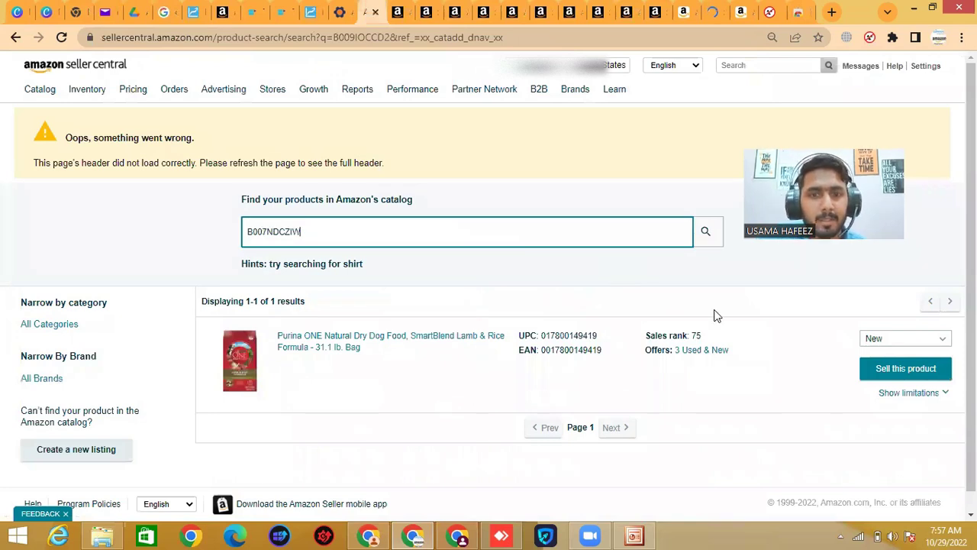
key(Return)
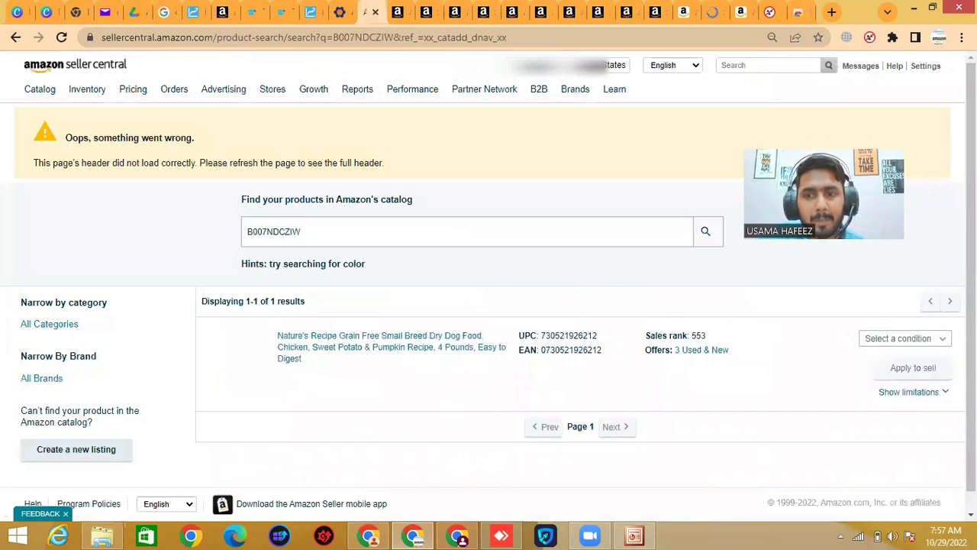
Step: Open the application to sell the Nature's Recipe dog food in New condition
click(920, 347)
click(913, 360)
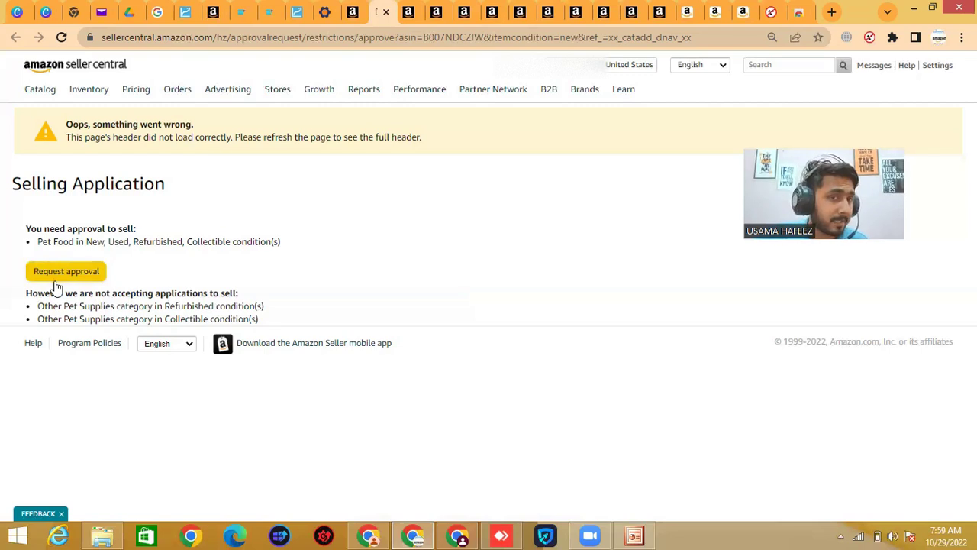
Step: Request approval to sell Pet Food from the selling application for ASIN B007NDCZIW
mouse_move(569, 67)
scroll(600, 171, down, 2)
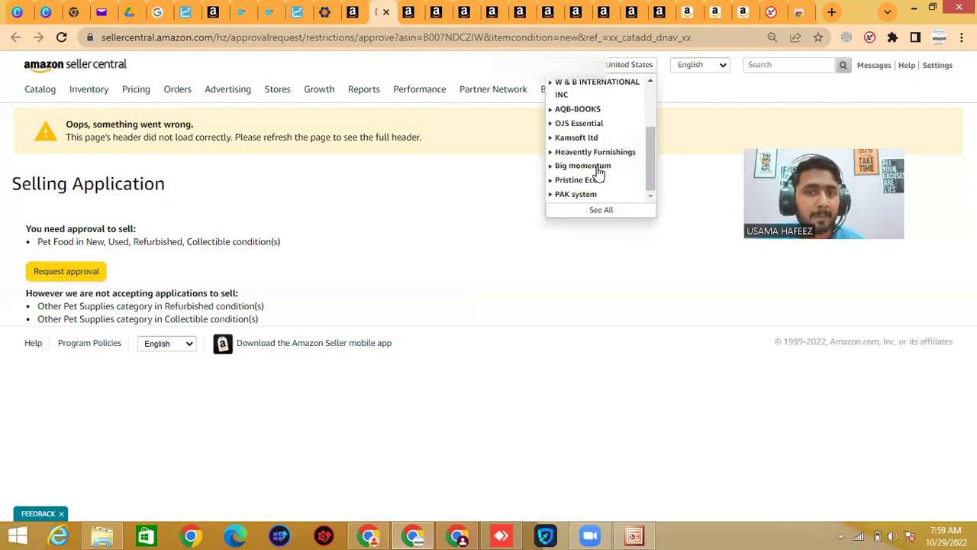
click(53, 276)
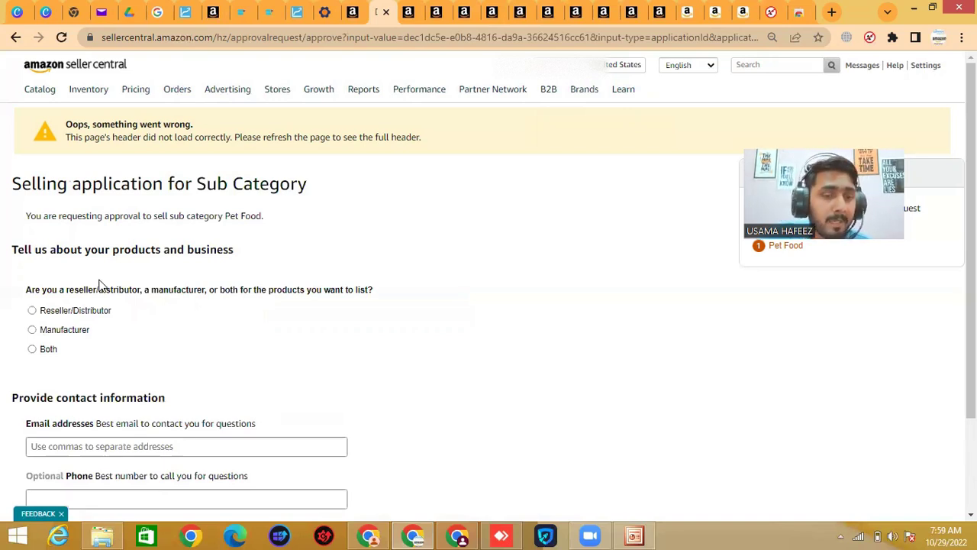
Step: Compare the document requirements for Manufacturer and Reseller/Distributor in the Pet Food application, leaving Reseller/Distributor selected
click(53, 330)
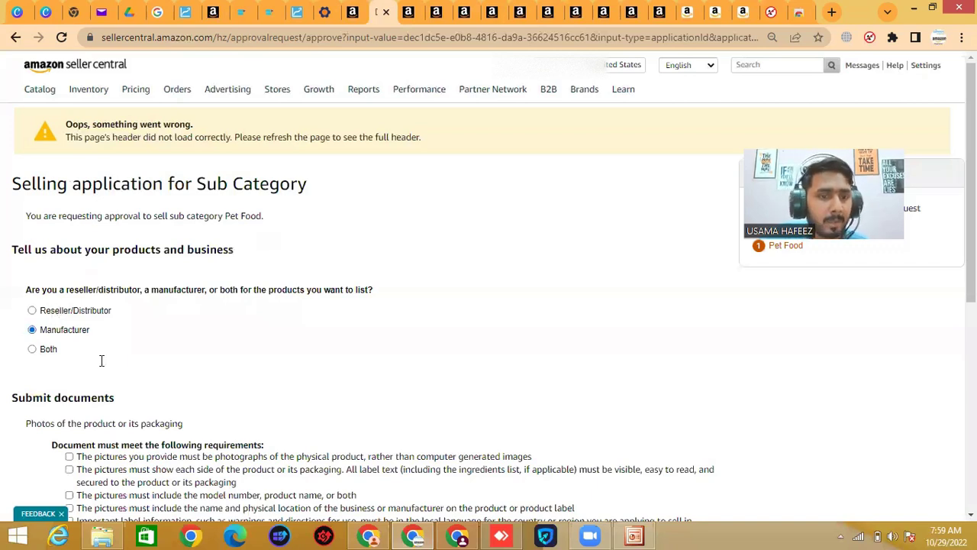
scroll(102, 360, down, 3)
scroll(101, 360, down, 3)
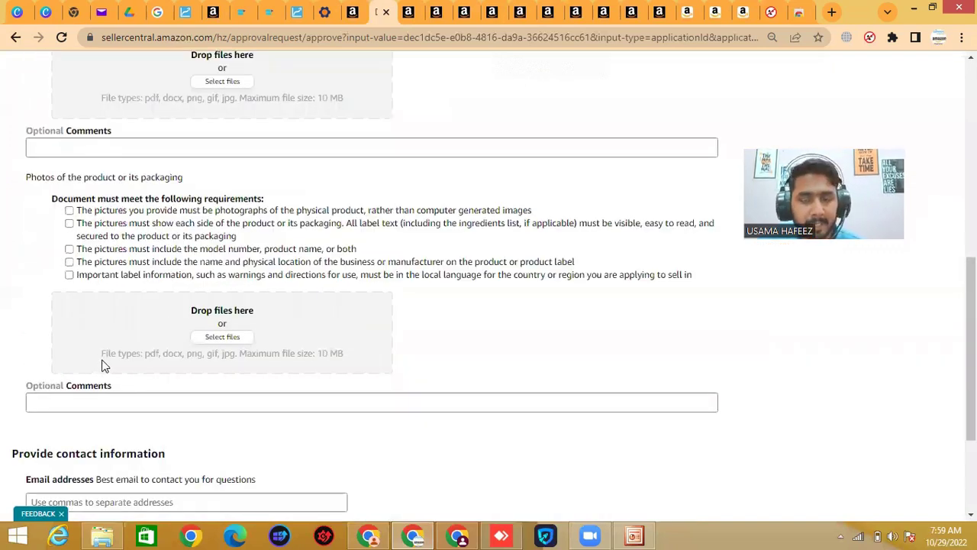
scroll(104, 366, up, 7)
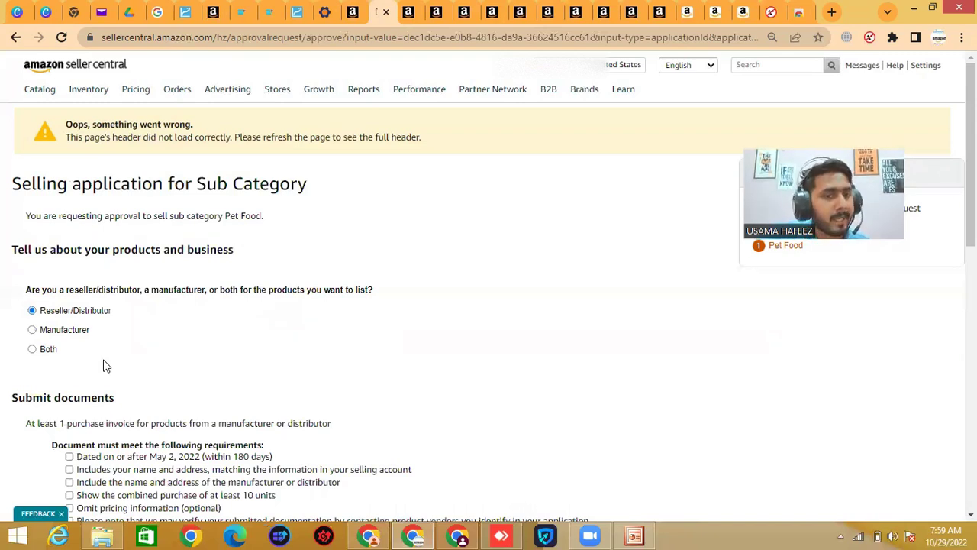
scroll(106, 366, down, 6)
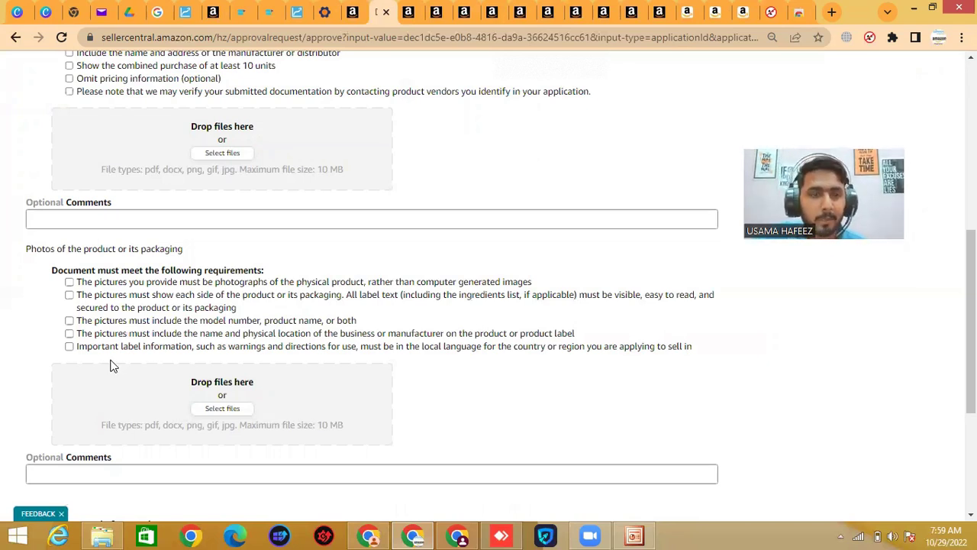
scroll(110, 366, up, 6)
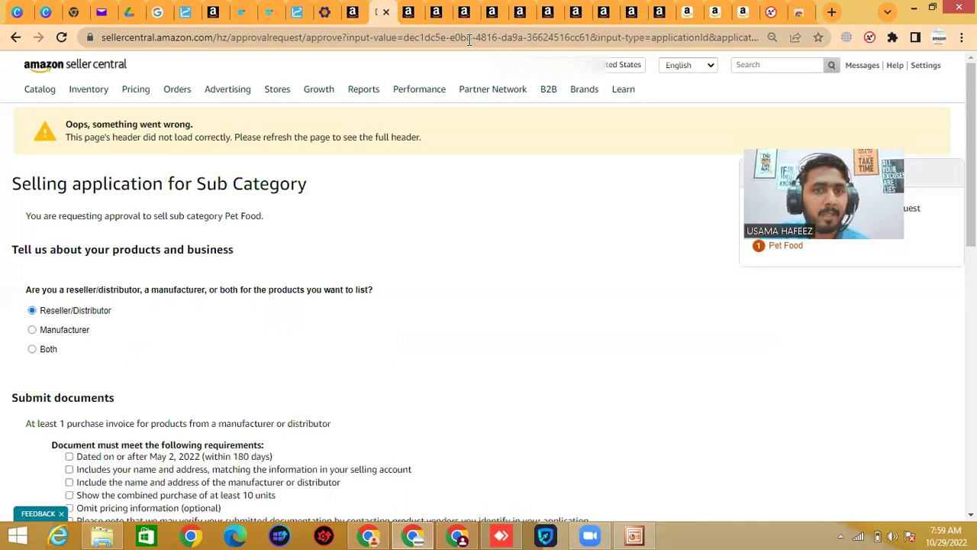
Step: Open the Seller Central home page in a new tab and view the selling applications pending submission
click(407, 86)
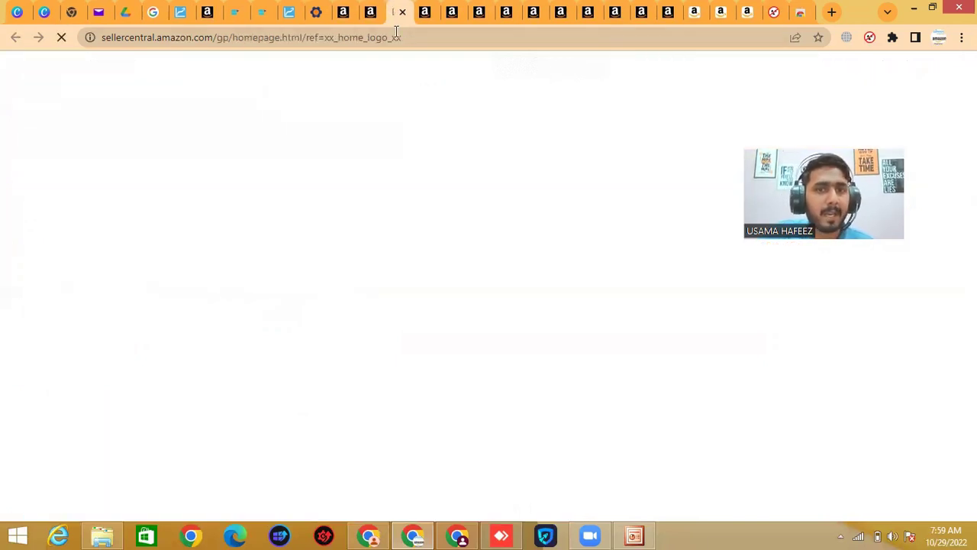
click(364, 7)
click(395, 8)
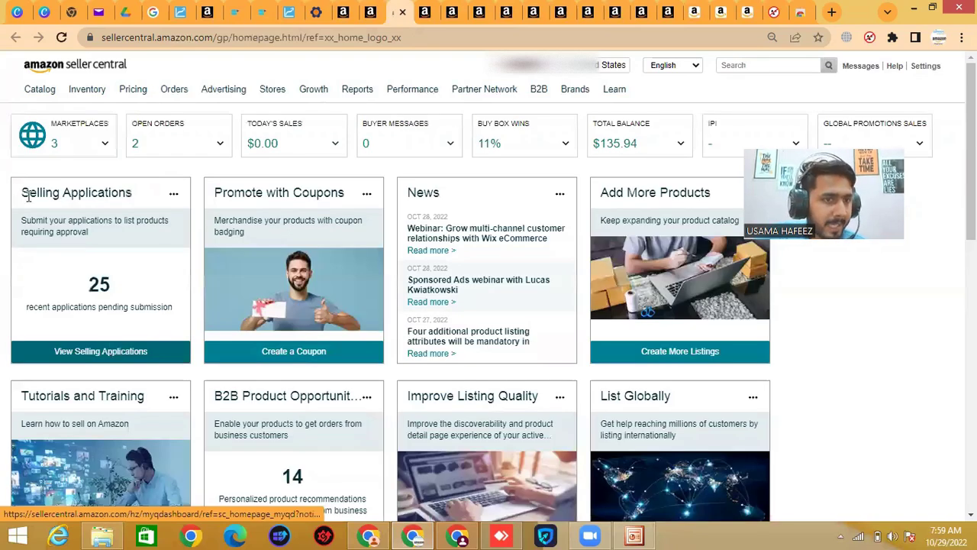
triple_click(131, 192)
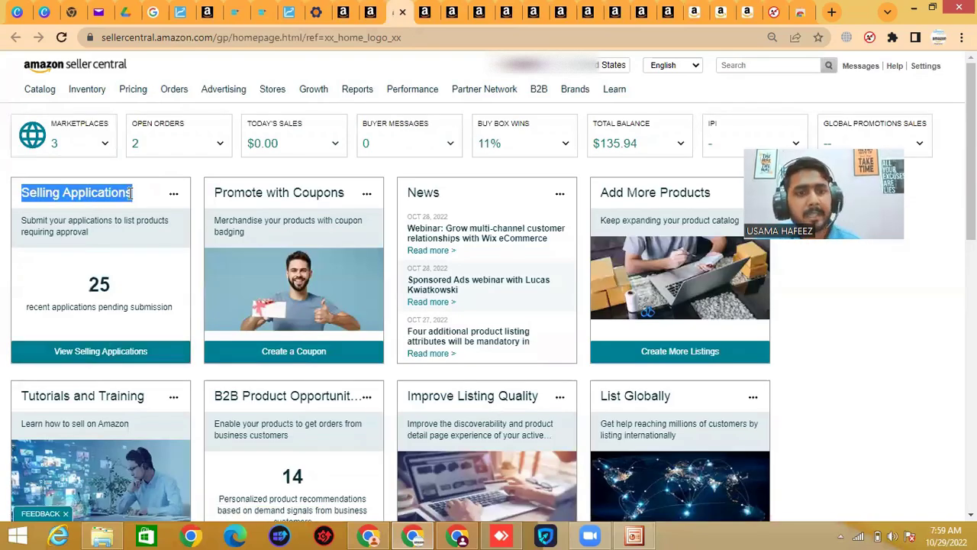
click(147, 283)
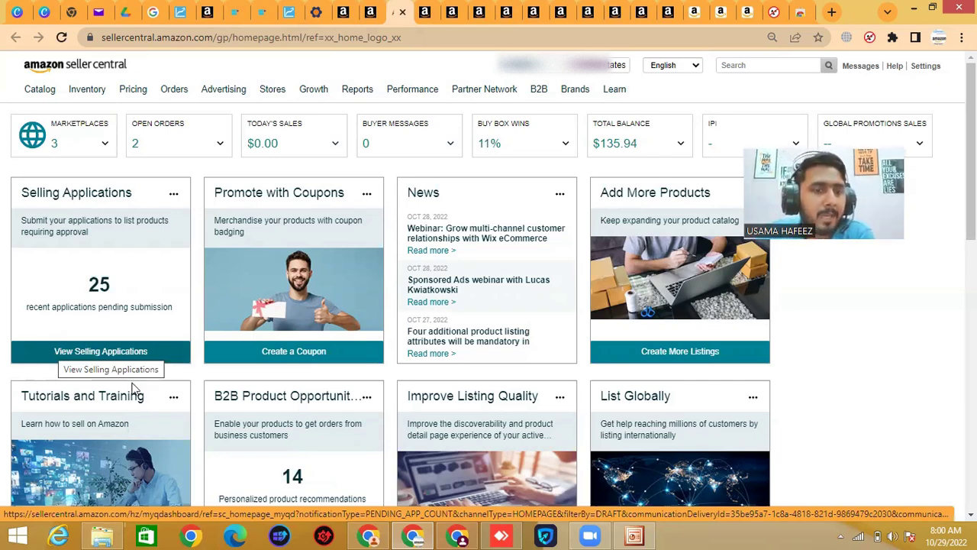
click(87, 352)
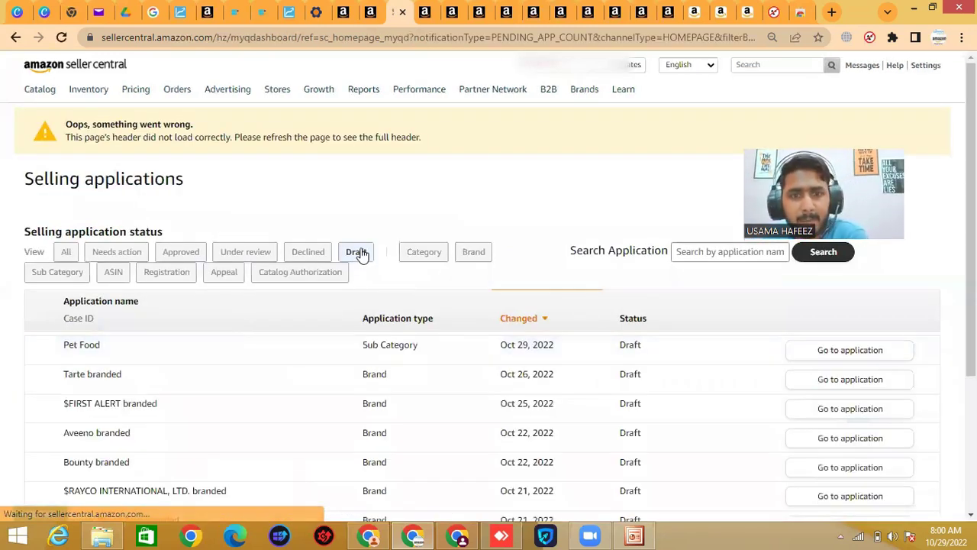
Step: Check the declined selling applications, and look through the drafts for the status of the Pet Food application
click(303, 256)
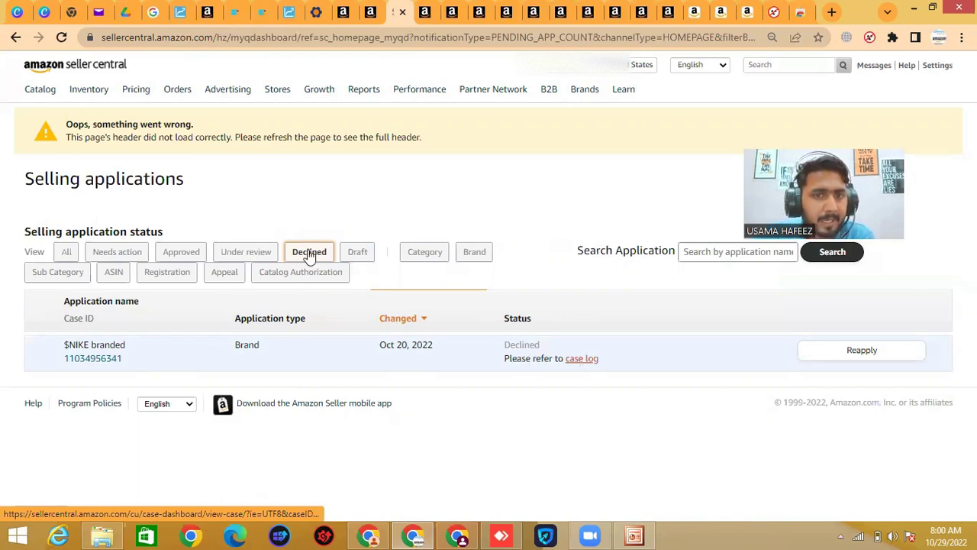
click(355, 253)
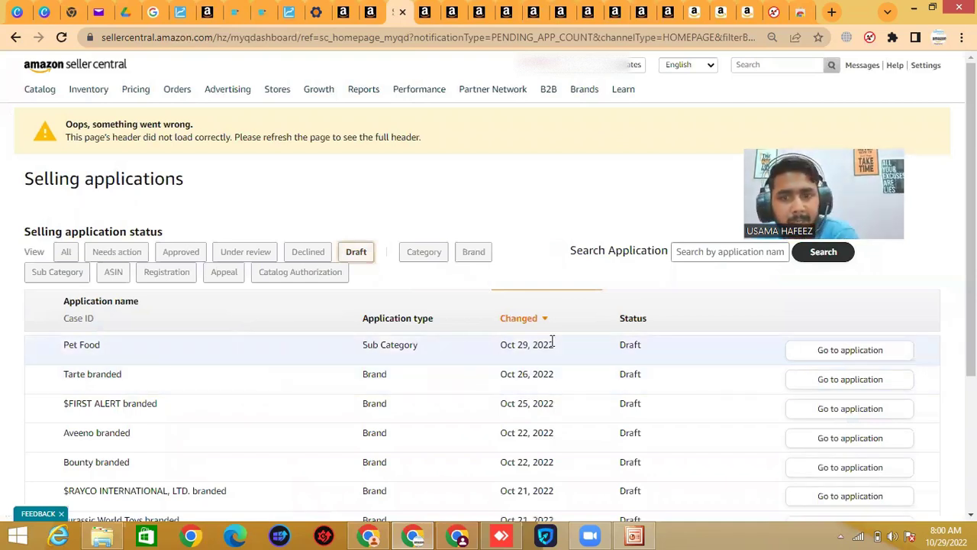
drag(623, 348, 681, 360)
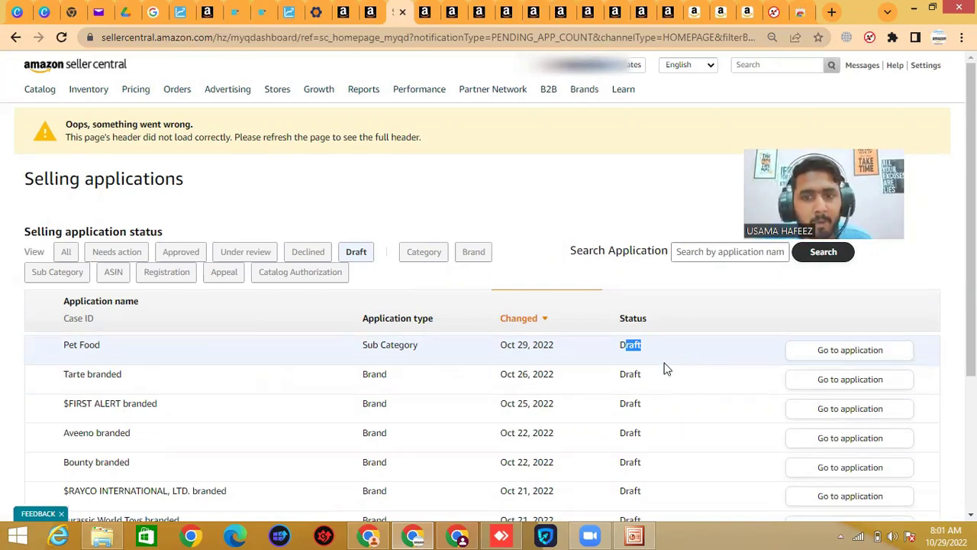
scroll(527, 389, down, 2)
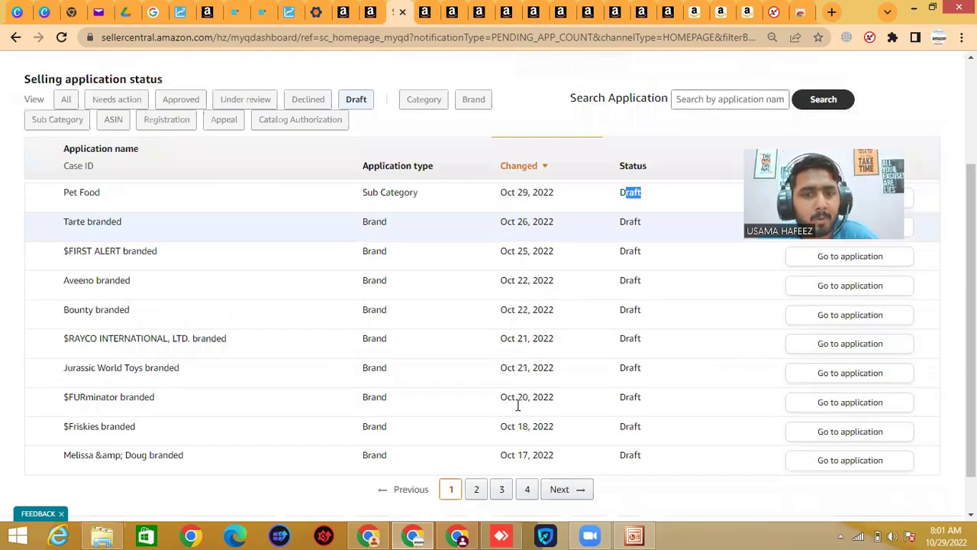
scroll(519, 405, down, 1)
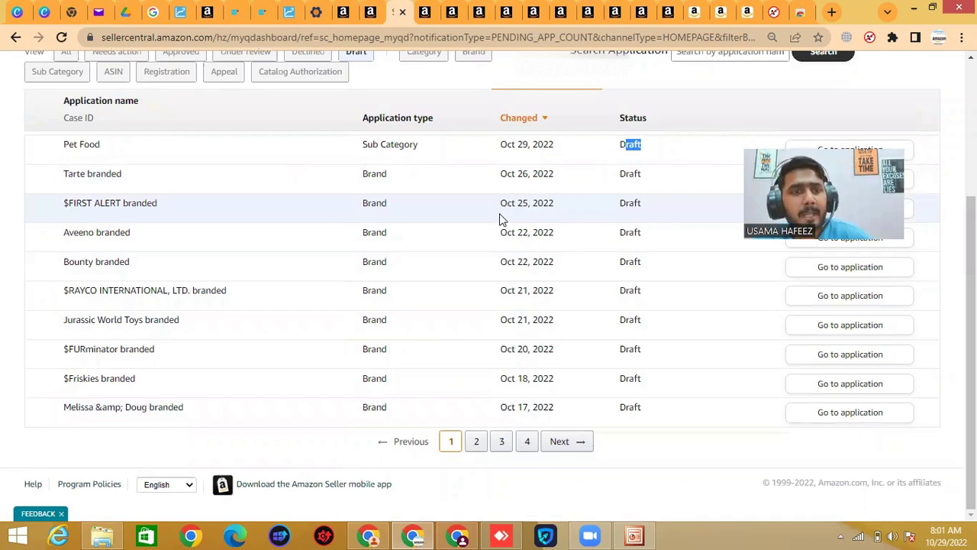
scroll(100, 279, up, 3)
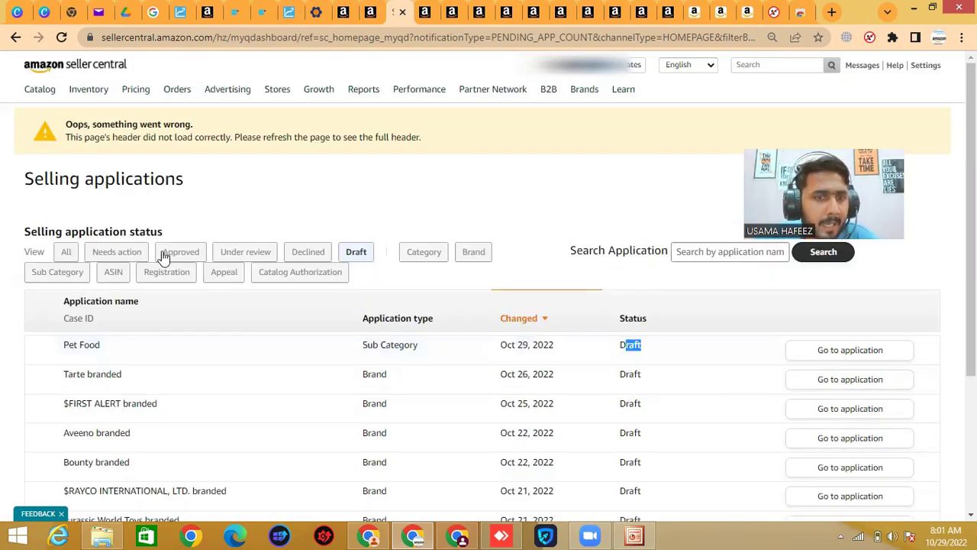
Step: Compare the status of the approved applications with that of the draft applications
click(191, 257)
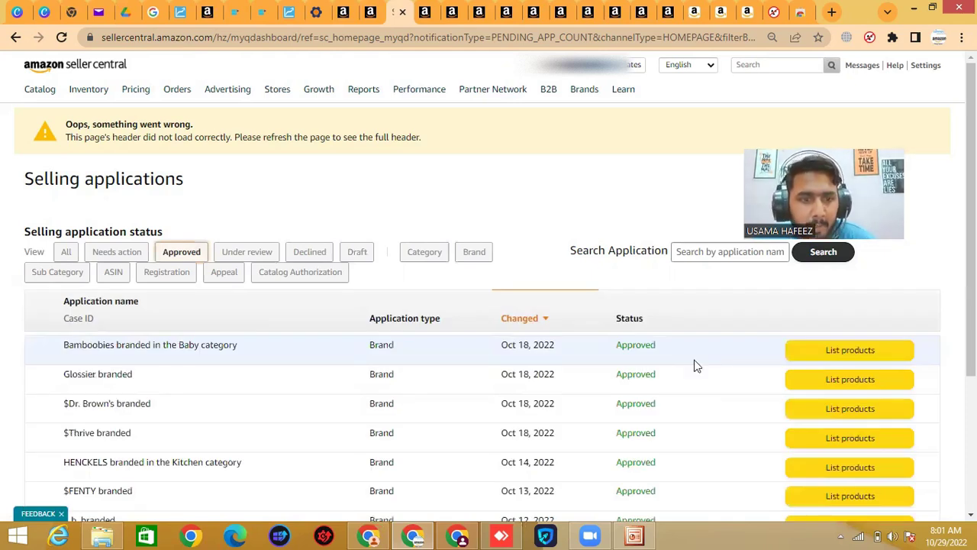
click(359, 253)
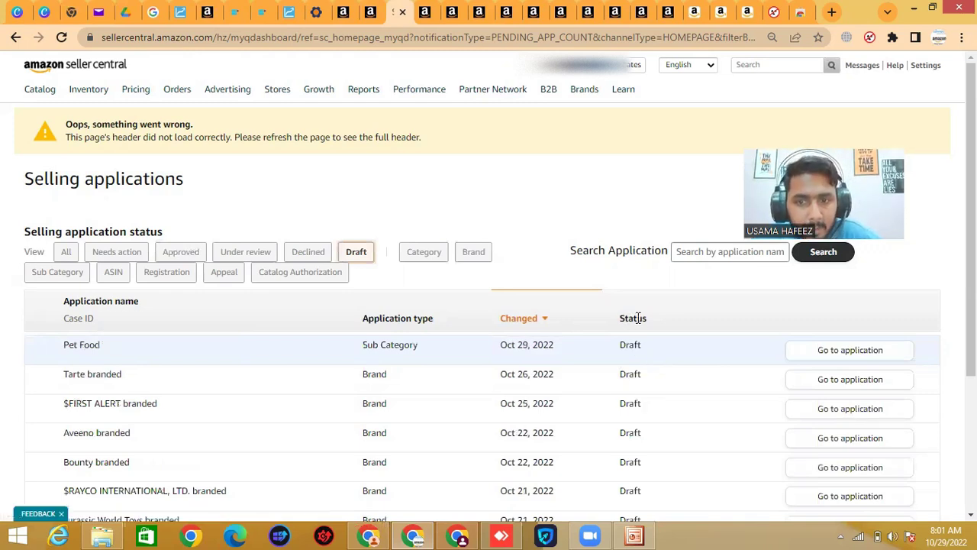
drag(625, 319, 637, 319)
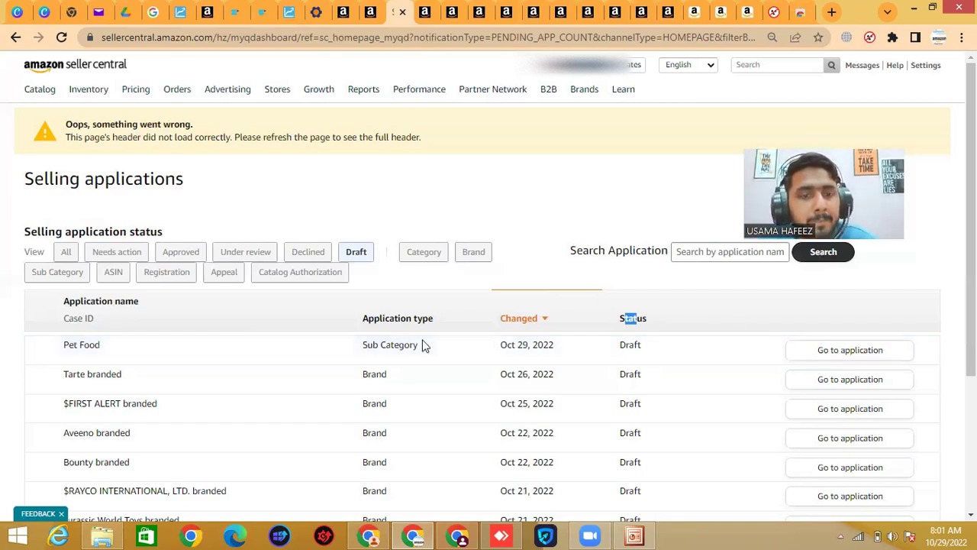
Step: Show the approved selling applications and look through the approved brands
click(185, 254)
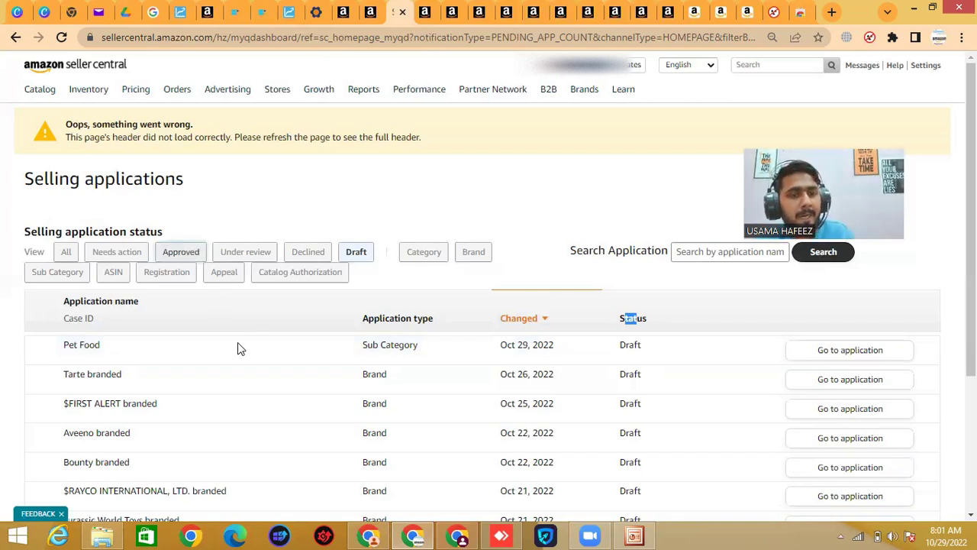
scroll(249, 355, down, 2)
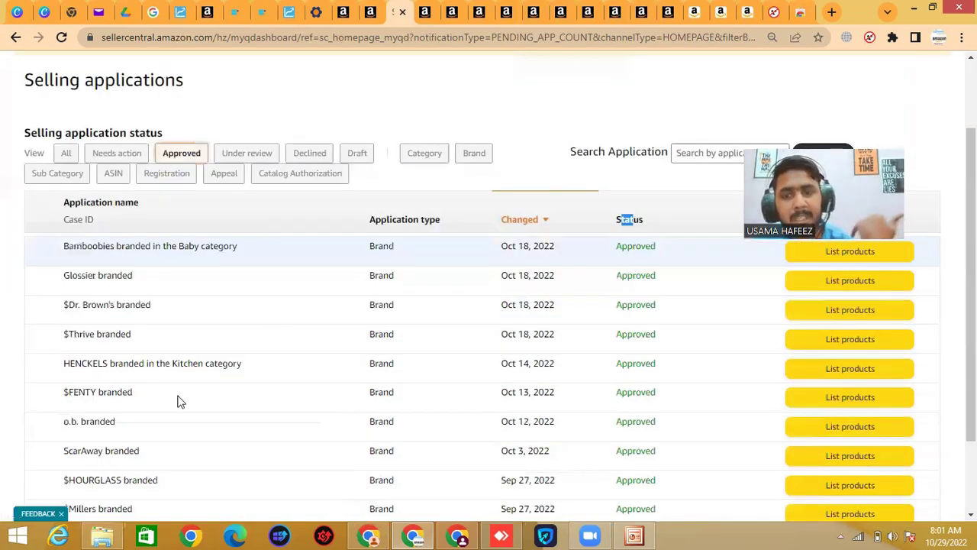
scroll(179, 399, down, 1)
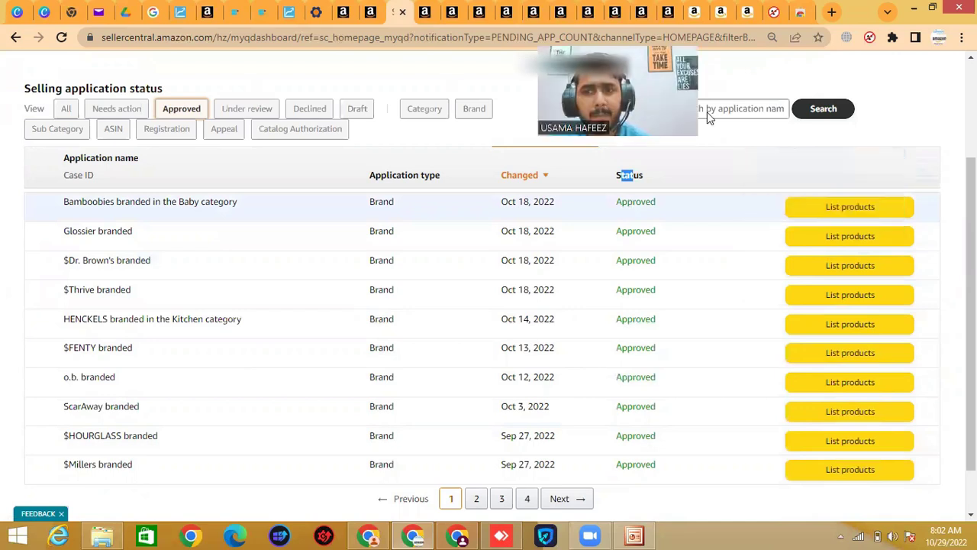
Step: Open product listing for the approved Bamboobies brand in the Baby category and return to the selling applications
click(859, 215)
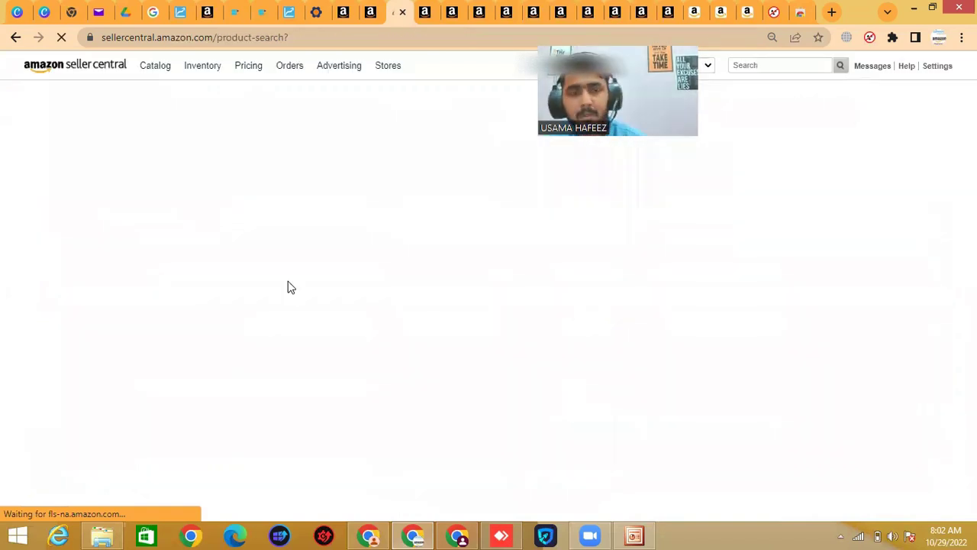
click(359, 19)
click(17, 37)
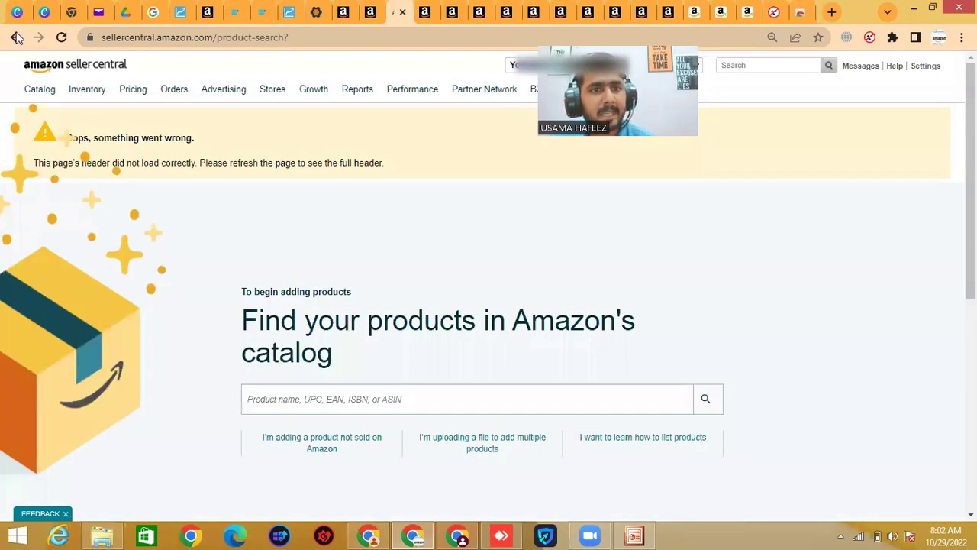
click(16, 37)
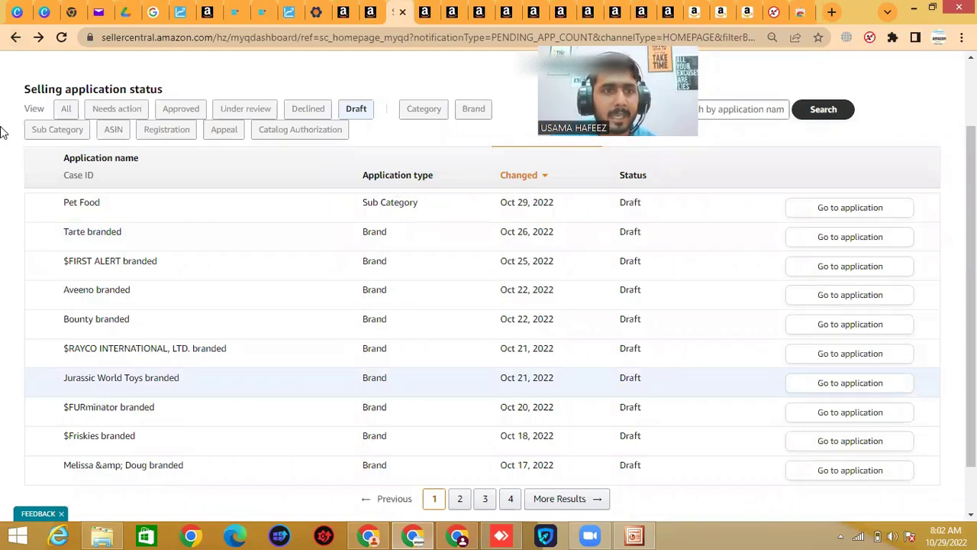
Step: Check for Category type applications, and review the list filtered to Approved again
click(44, 131)
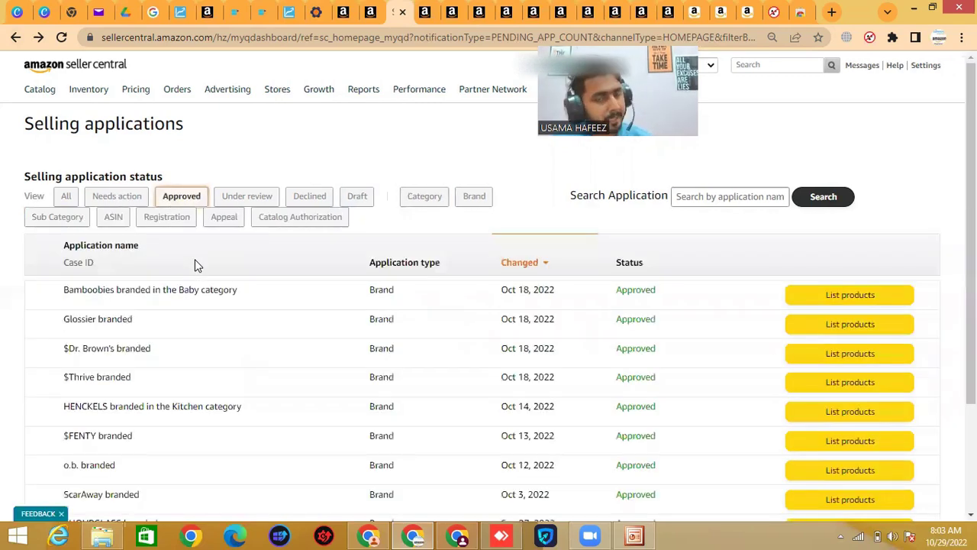
click(424, 196)
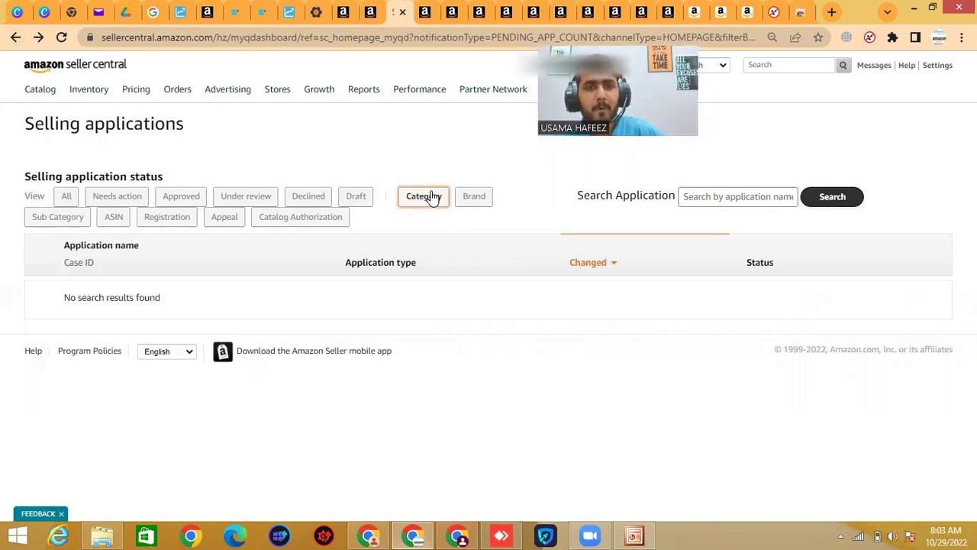
click(178, 196)
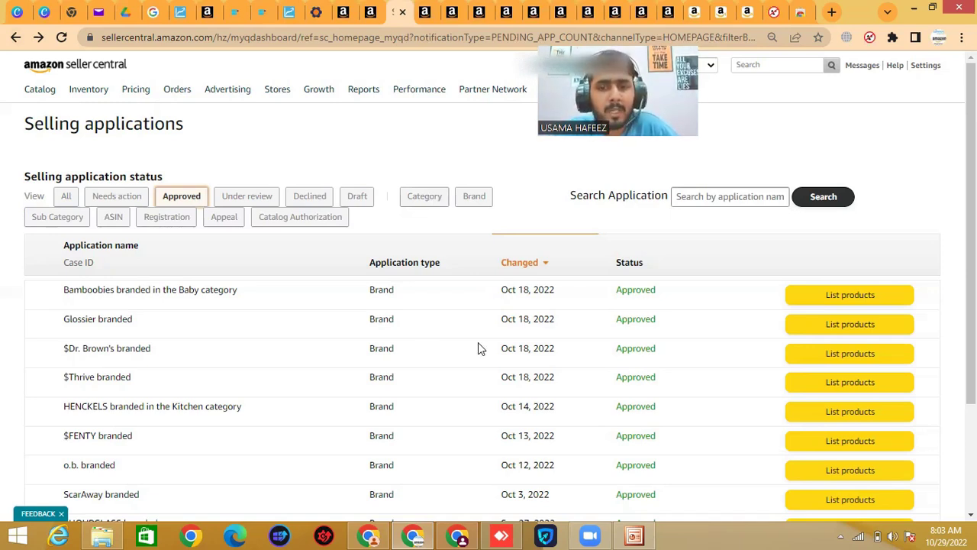
scroll(479, 344, down, 1)
scroll(509, 364, down, 2)
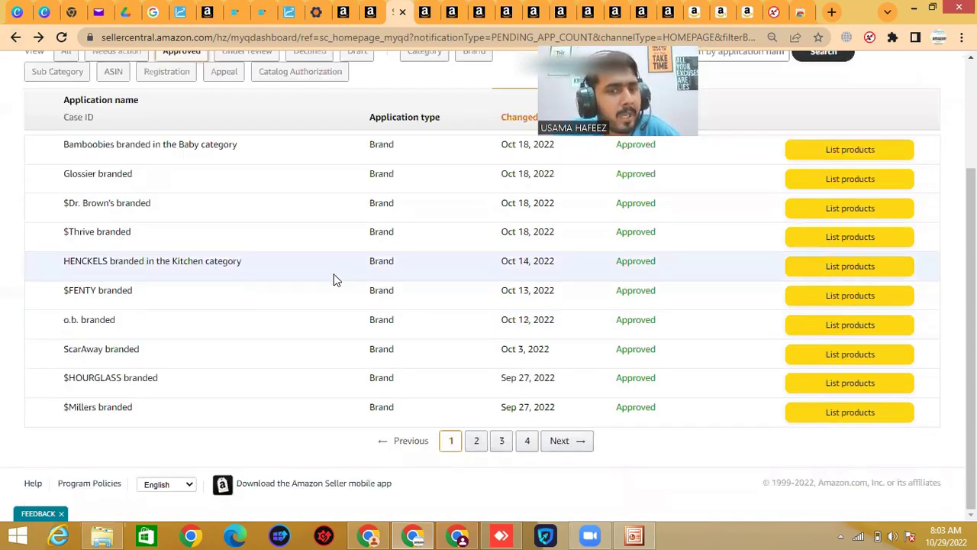
Step: Revisit the Pet Food application and the PowerPoint title slide, ending back on the approved applications list in the browser
click(370, 12)
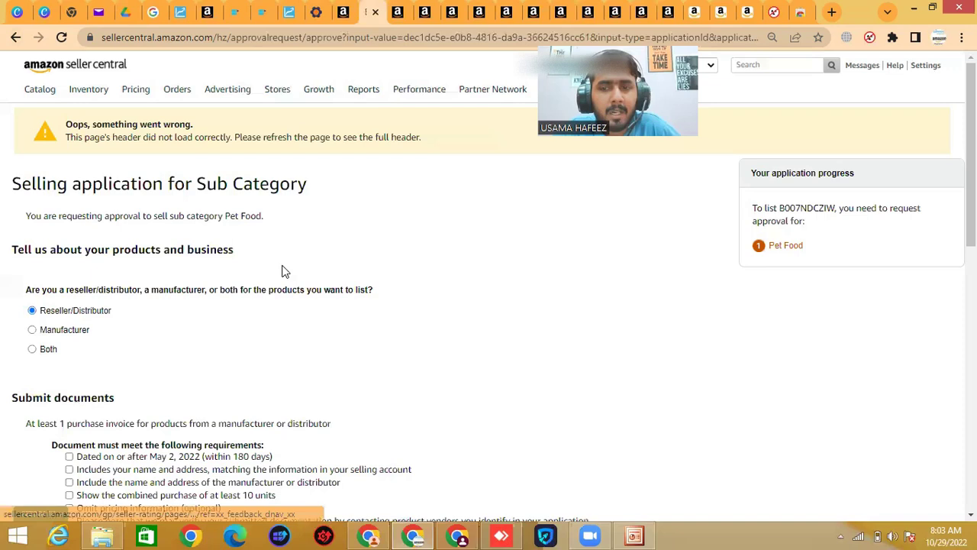
click(397, 12)
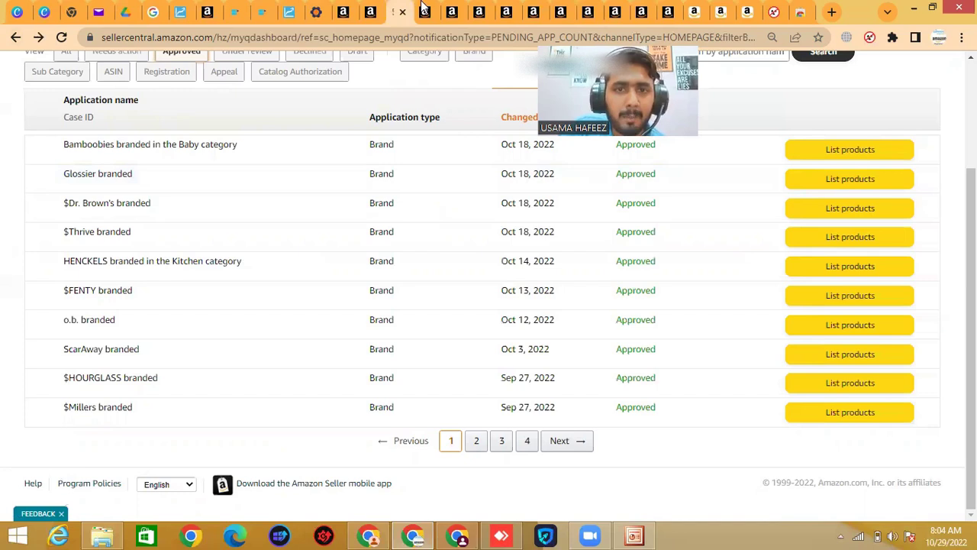
click(635, 534)
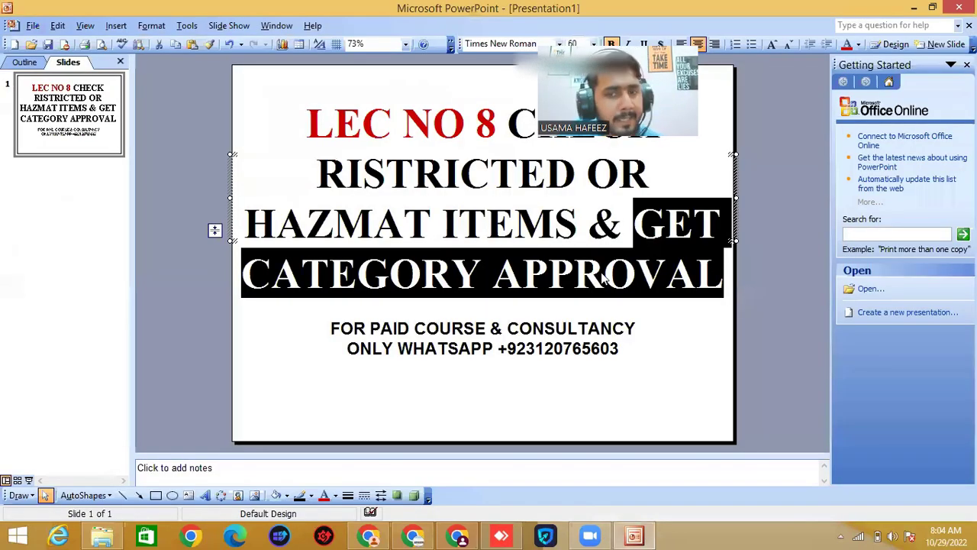
click(913, 10)
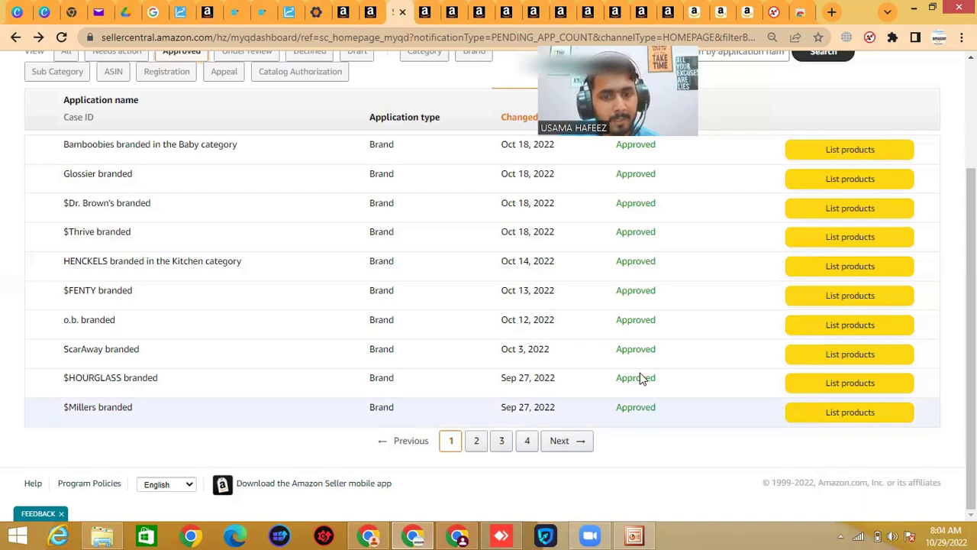
Step: Show the second page of approved applications, check the Pet Food application, and return to the selling applications list
click(476, 441)
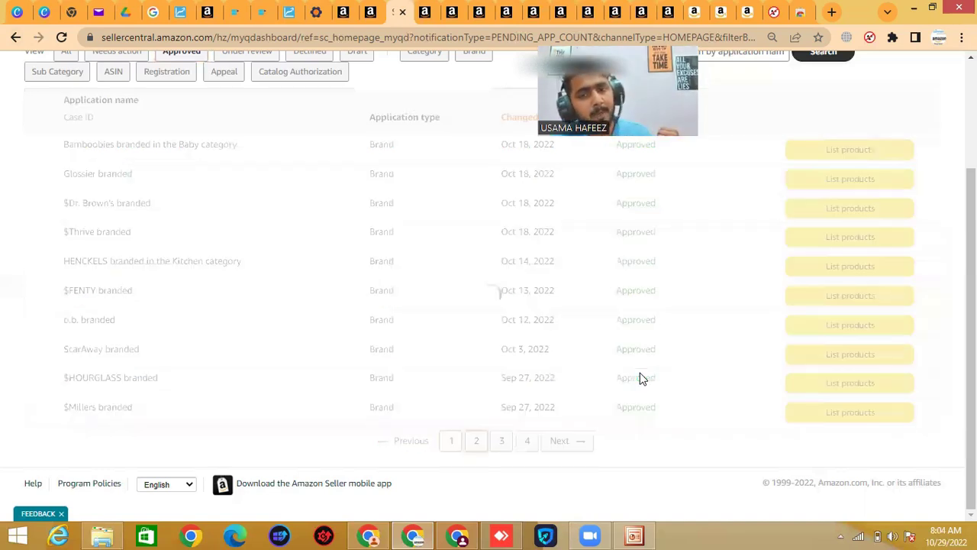
click(372, 11)
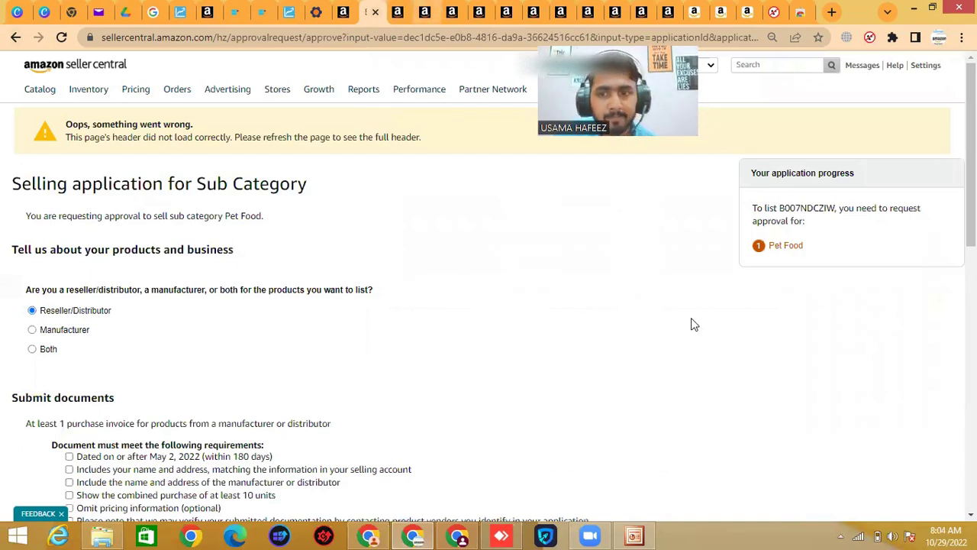
click(397, 11)
Step: Filter the selling applications to Draft, look through the second page of draft brands, and return to the Pet Food application
click(366, 202)
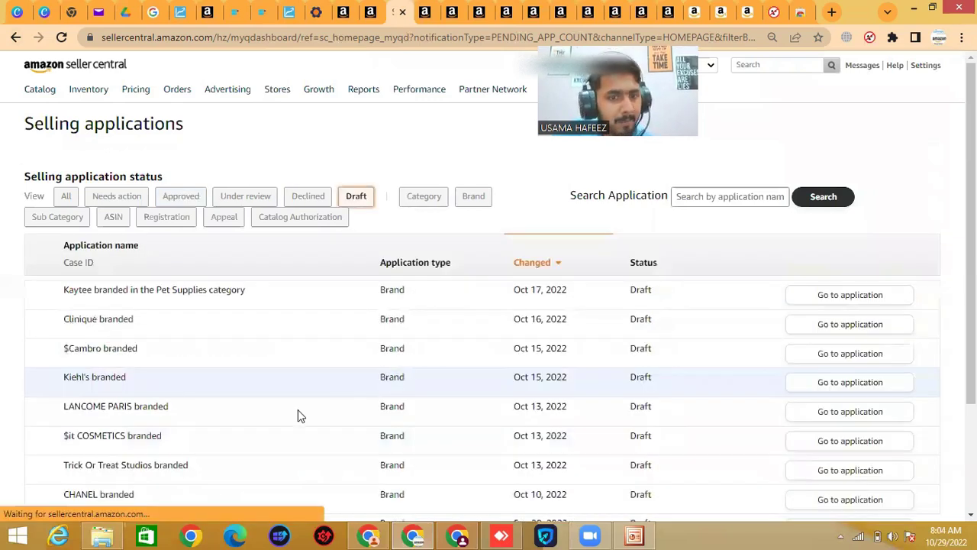
scroll(302, 414, down, 1)
scroll(301, 415, down, 1)
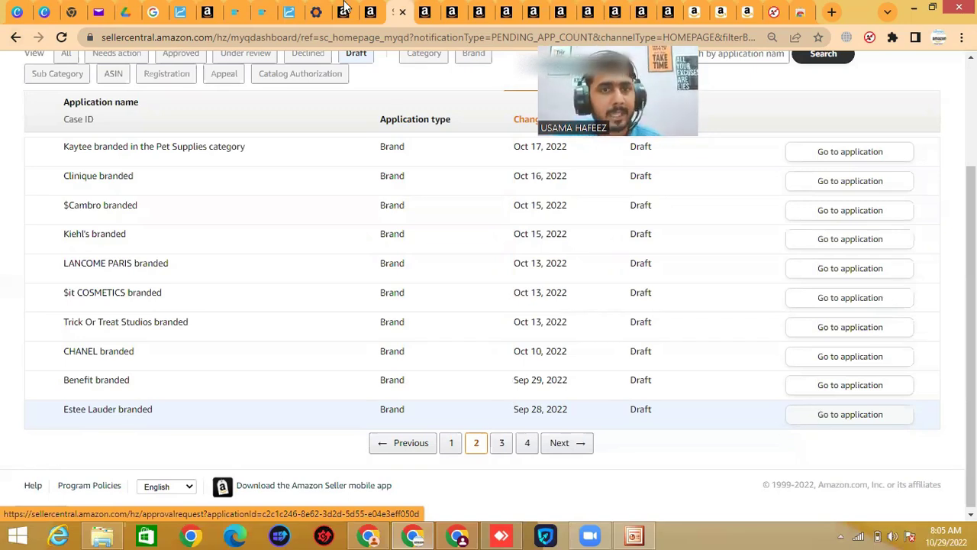
click(370, 9)
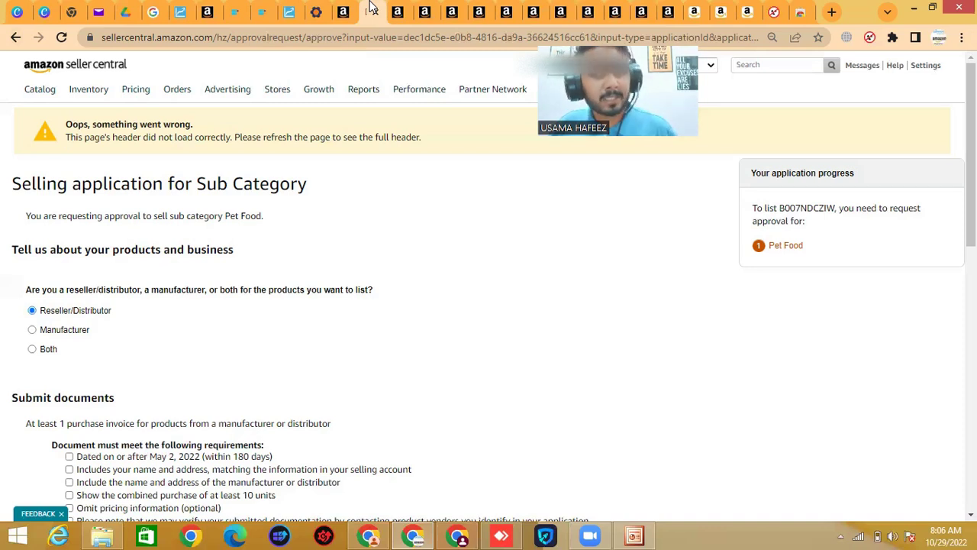
Step: Search Google for "online invoice generator" and open the Free Invoice Generator by Invoiced result in a separate tab
click(830, 13)
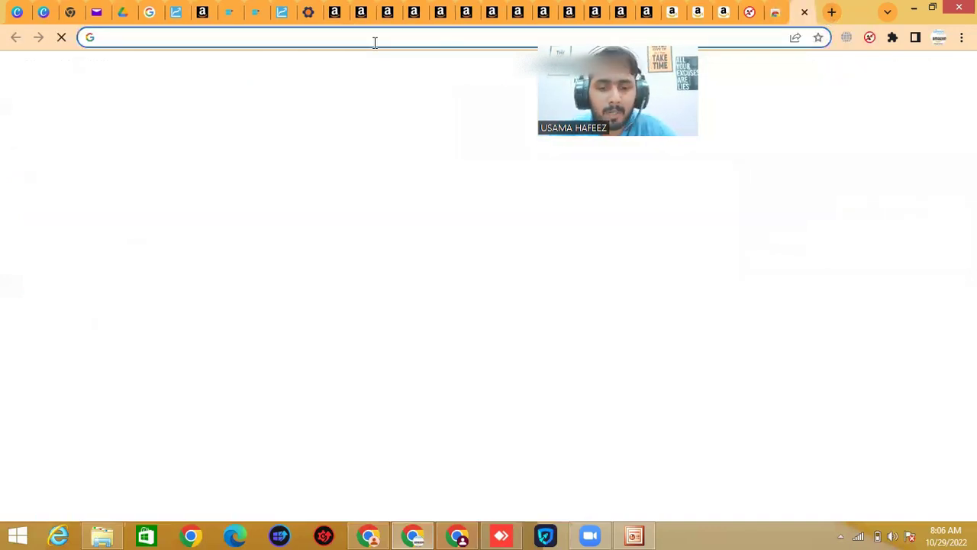
text(ONLINE)
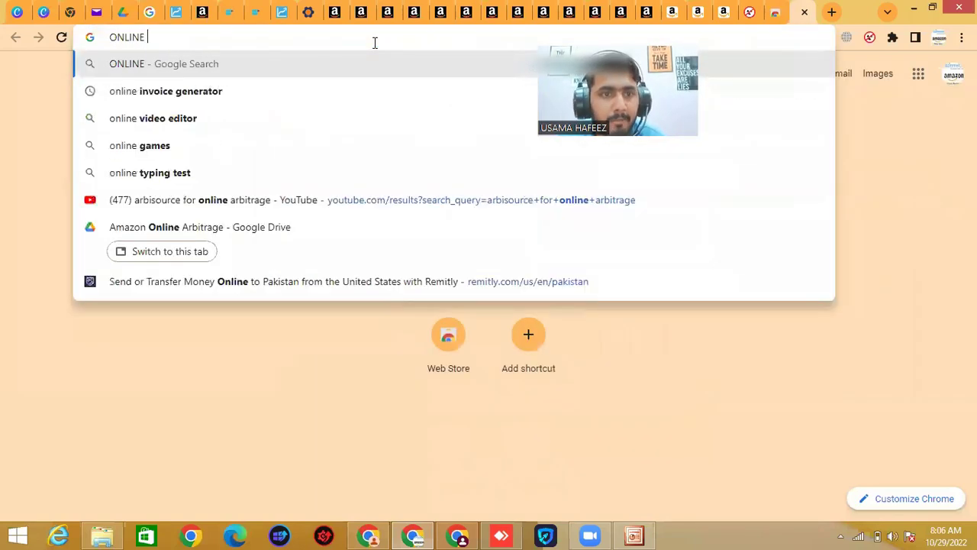
click(271, 91)
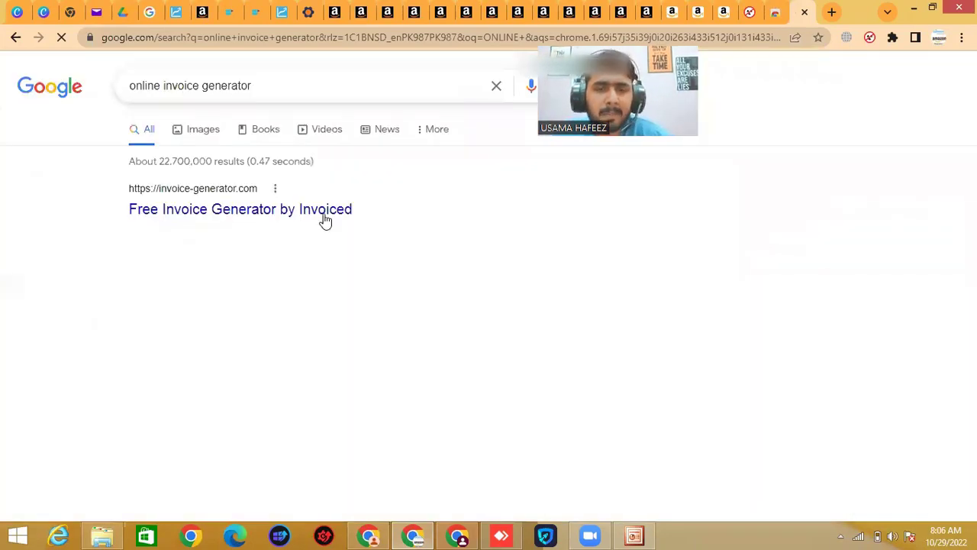
click(323, 216)
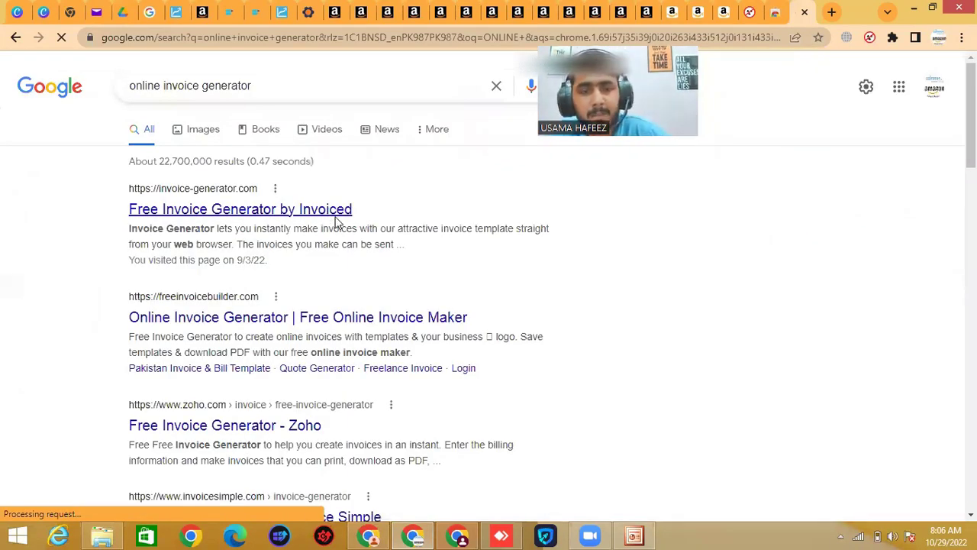
right_click(324, 216)
click(374, 220)
click(811, 14)
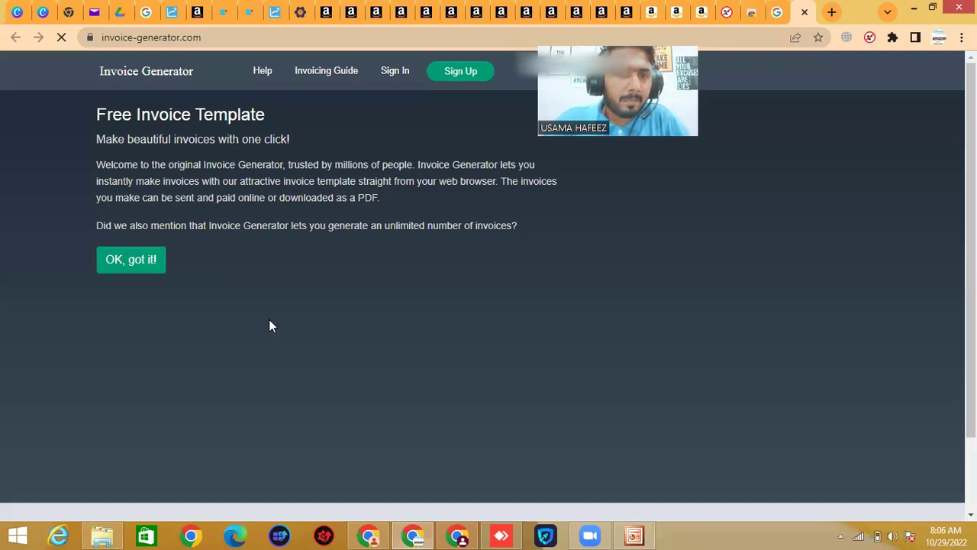
Step: Open the freeinvoicebuilder.com Online Invoice Generator from the search results and view its sample invoice
key(ctrl+w)
click(778, 12)
click(800, 14)
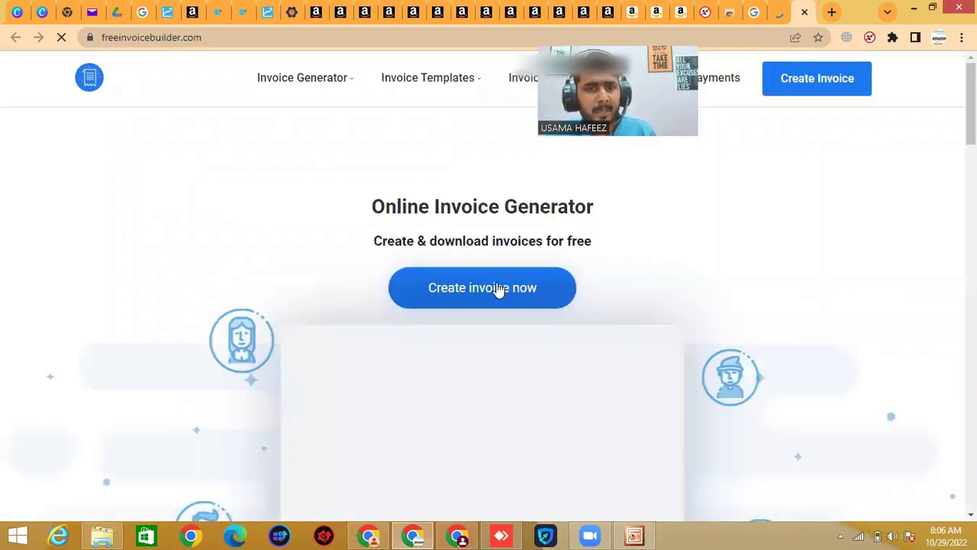
scroll(471, 324, down, 3)
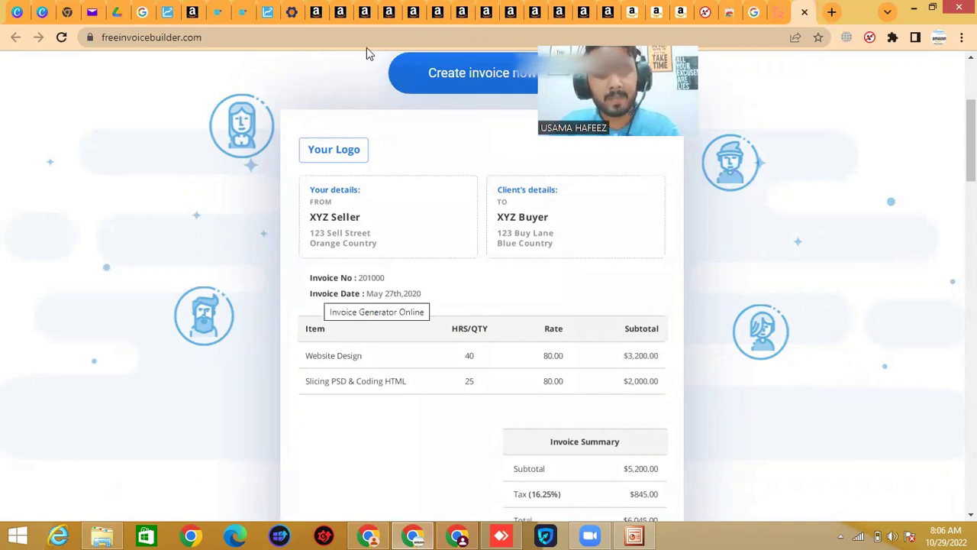
Step: Search Google for "EXPENSE FAST" and open the expenseFAST Receipt Template Designer site in a separate tab
key(ctrl+t)
text(EXPENSE FAST)
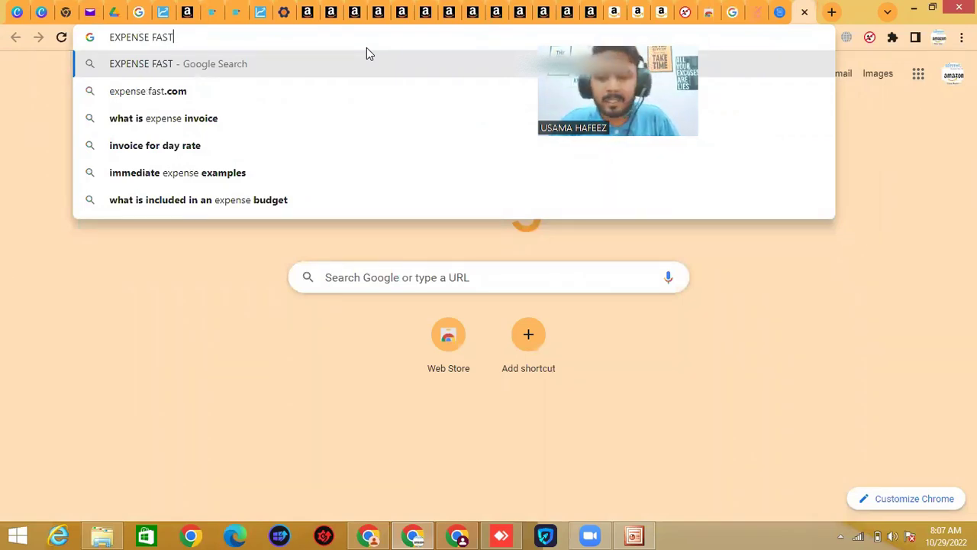
key(Return)
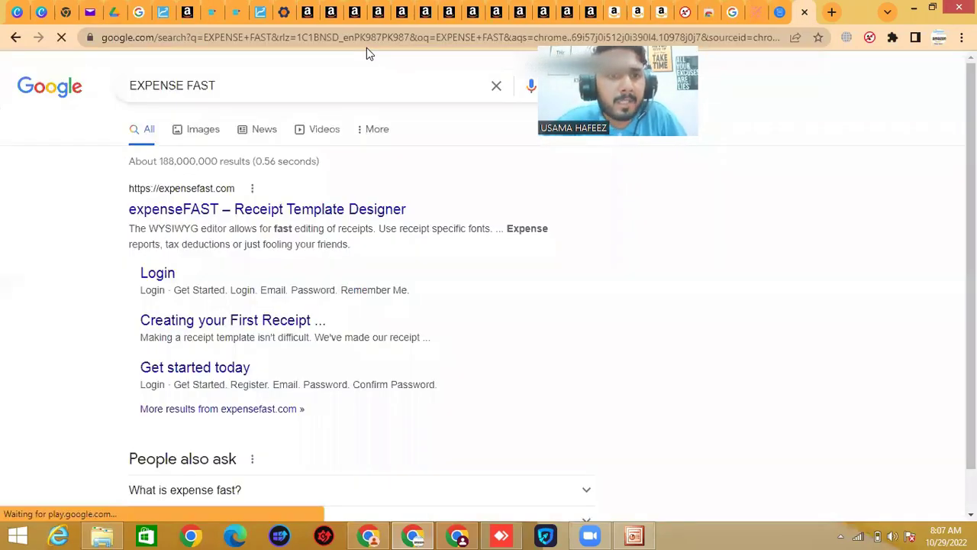
right_click(375, 214)
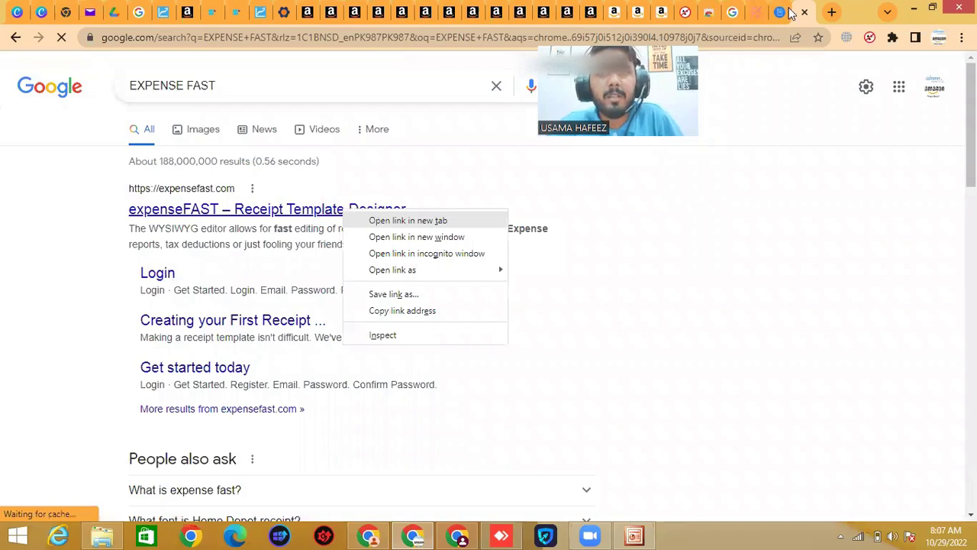
click(376, 220)
click(800, 13)
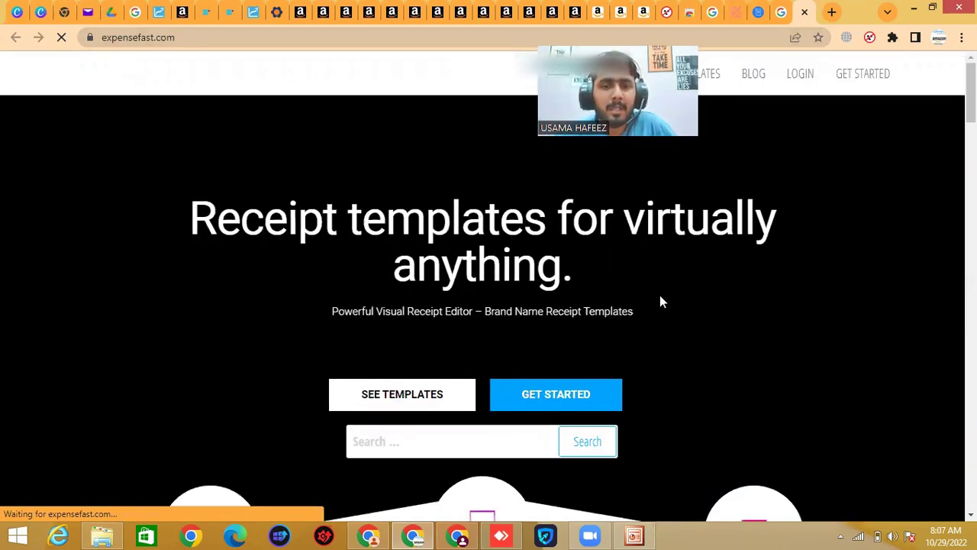
Step: Look through the expenseFAST home page and its receipt template categories
scroll(580, 348, down, 5)
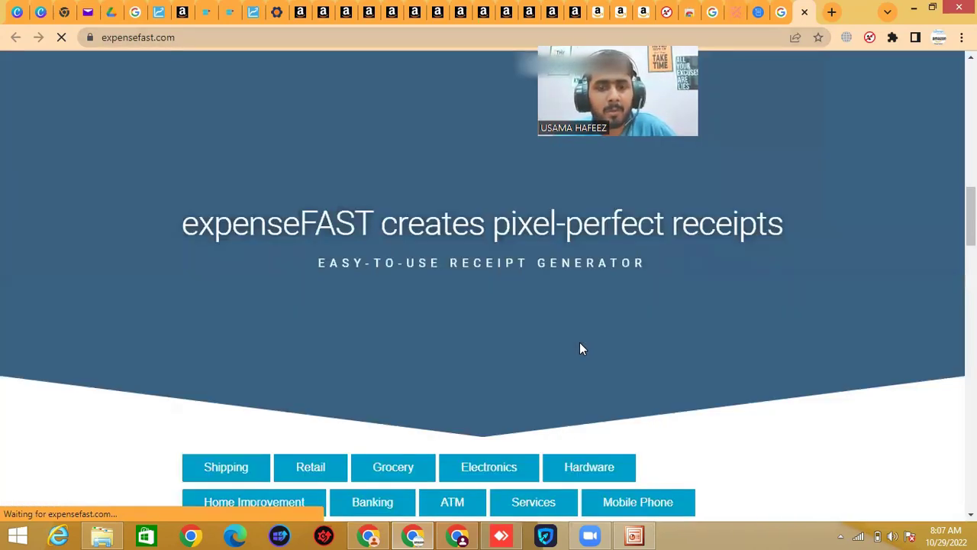
scroll(580, 349, down, 5)
scroll(579, 349, down, 5)
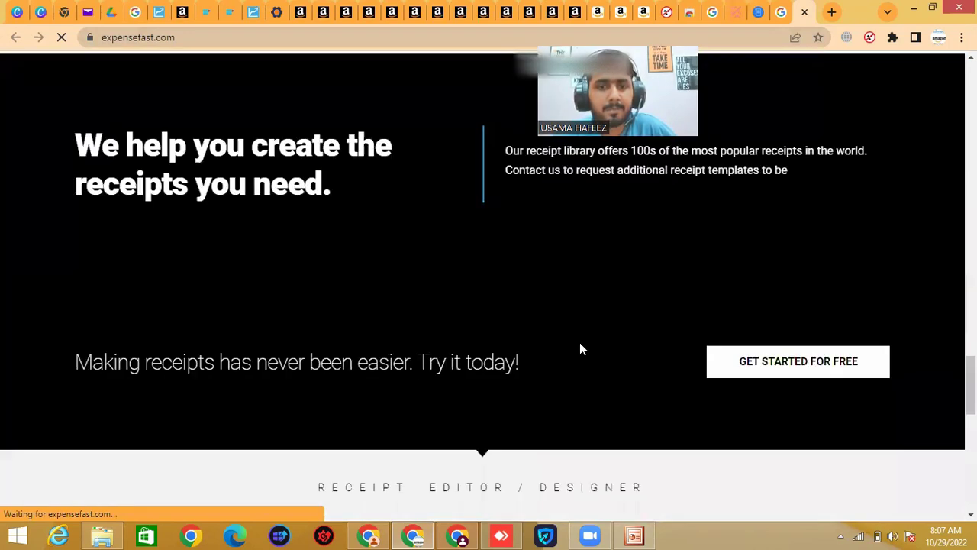
scroll(445, 350, up, 5)
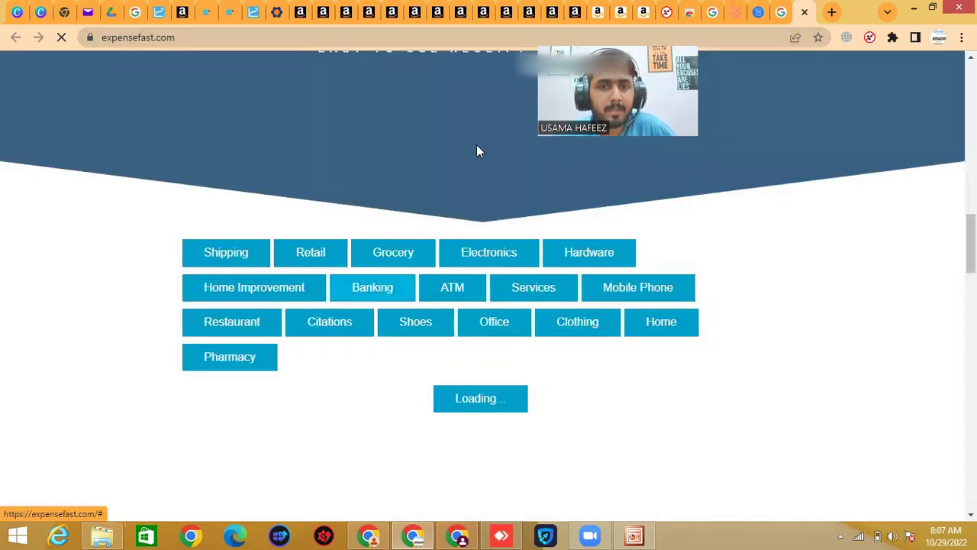
scroll(473, 151, up, 5)
scroll(546, 336, up, 2)
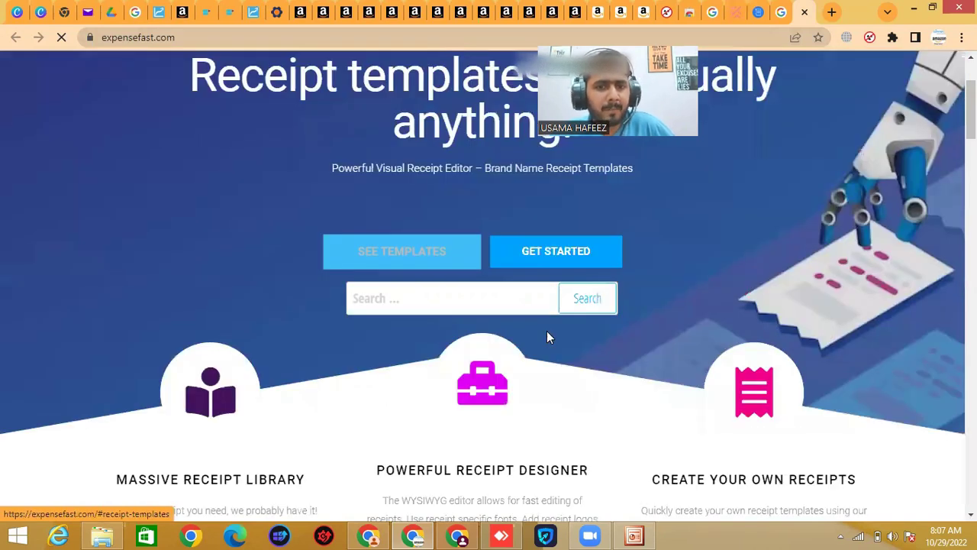
scroll(526, 328, down, 5)
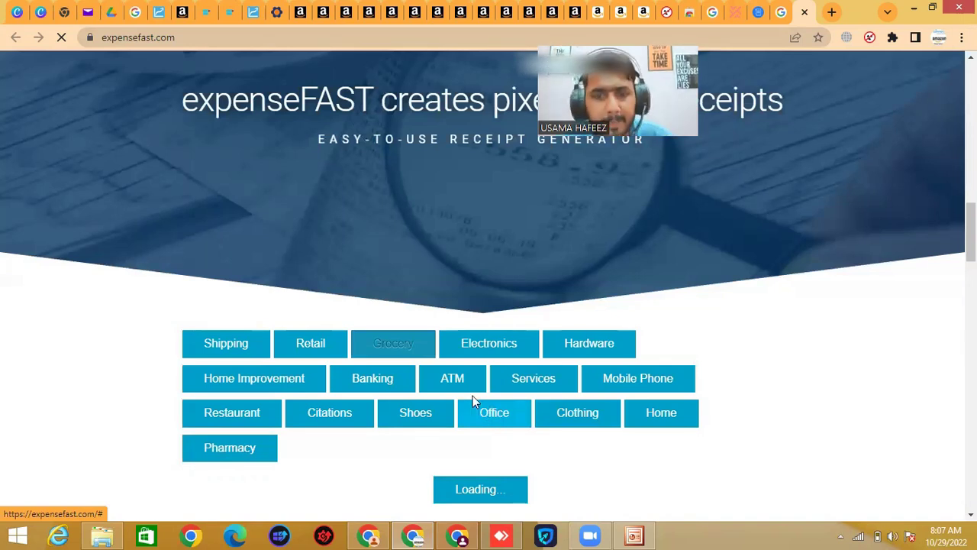
scroll(469, 393, down, 5)
scroll(470, 393, up, 5)
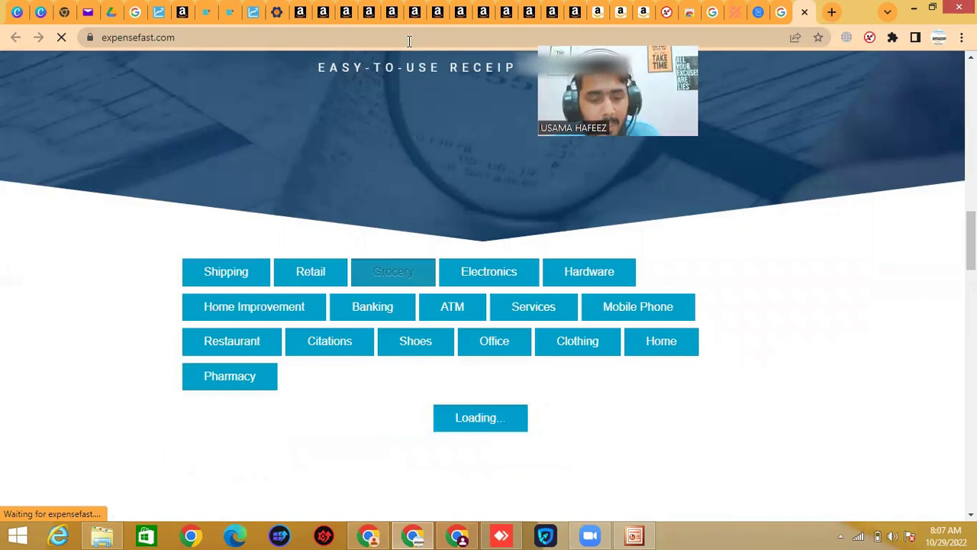
Step: Search Google for "funnel guru" in a new tab
key(ctrl+t)
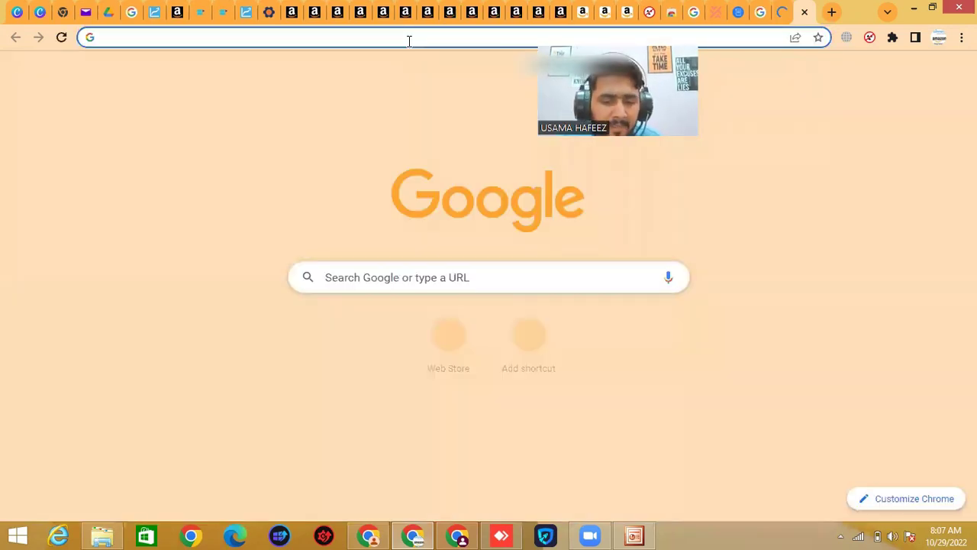
text(FUNEEL)
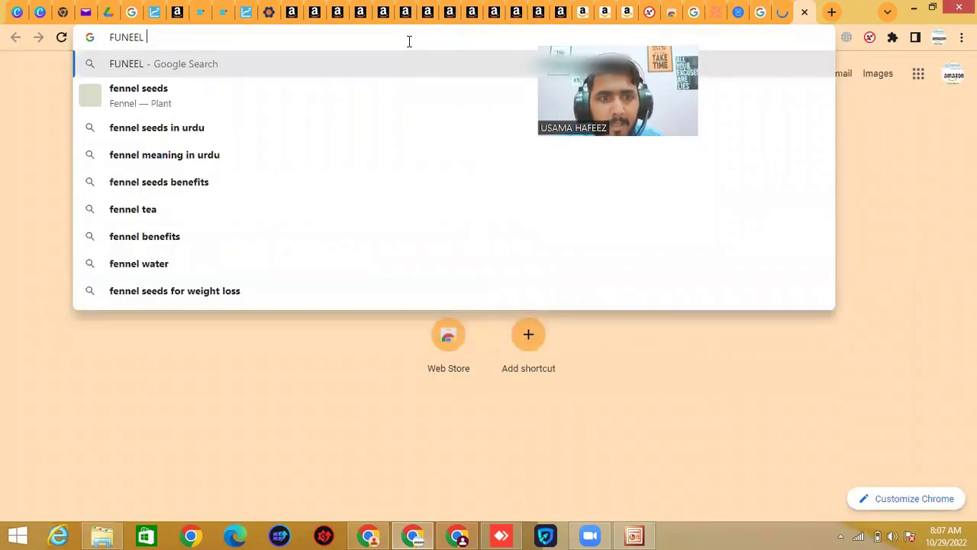
key(BackSpace)
key(BackSpace)
text(NEL GURU)
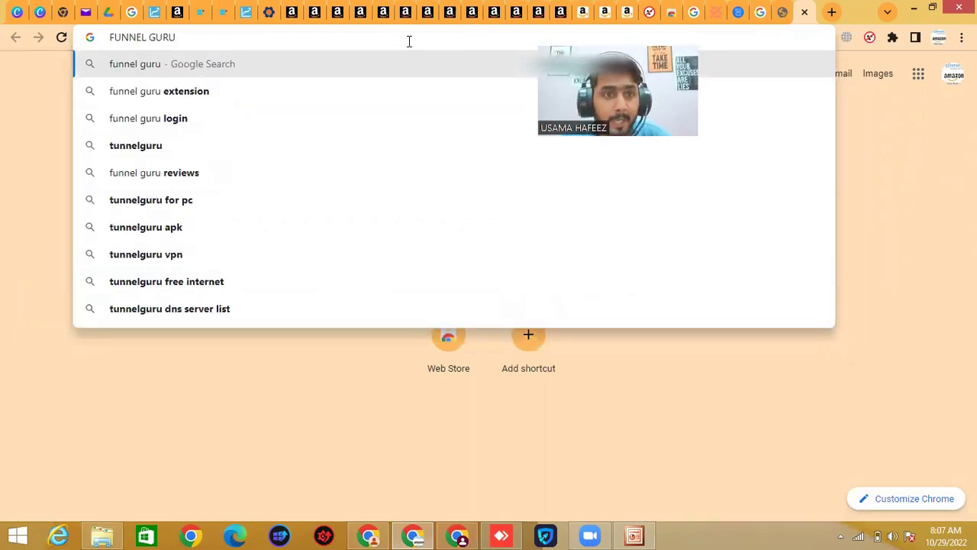
key(Return)
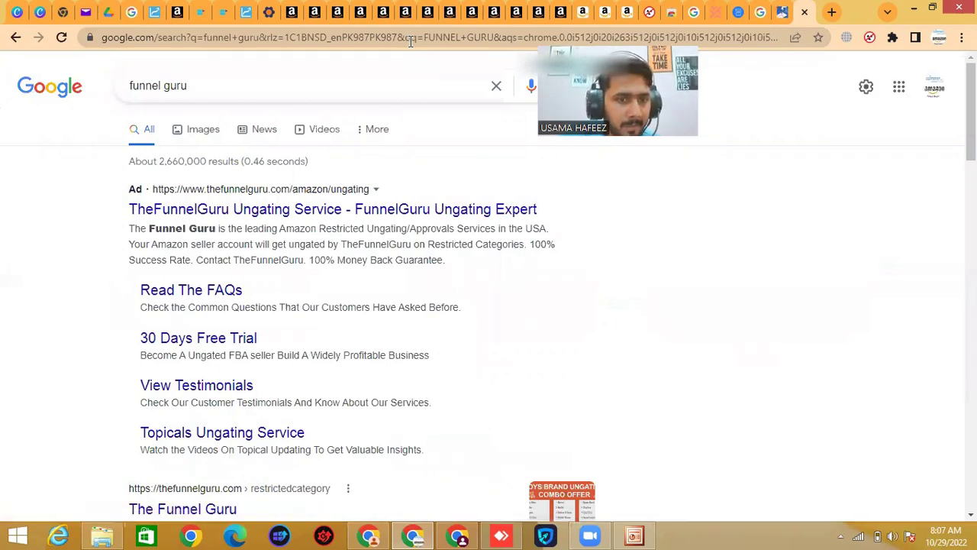
Step: Look over the search results and open The Funnel Guru's restricted category page in a separate tab
scroll(252, 298, down, 3)
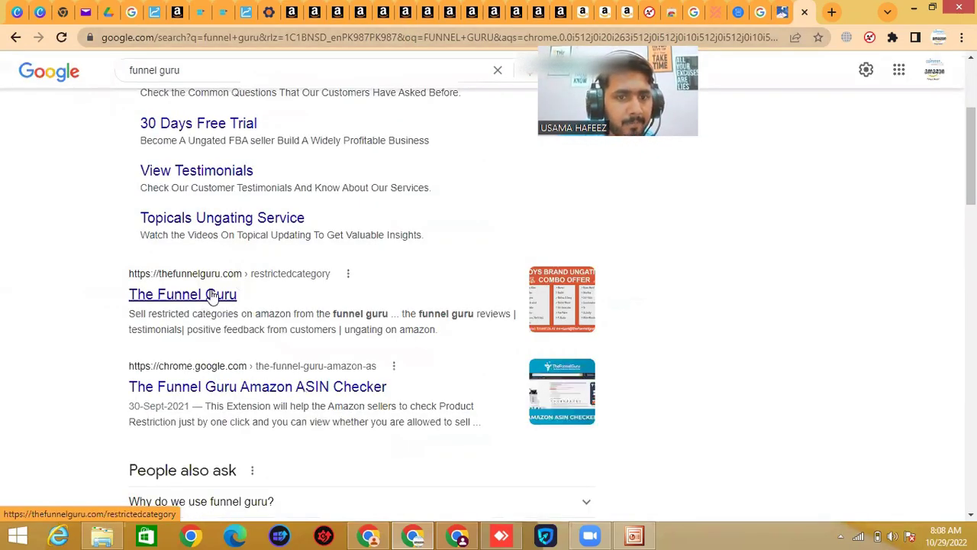
click(212, 296)
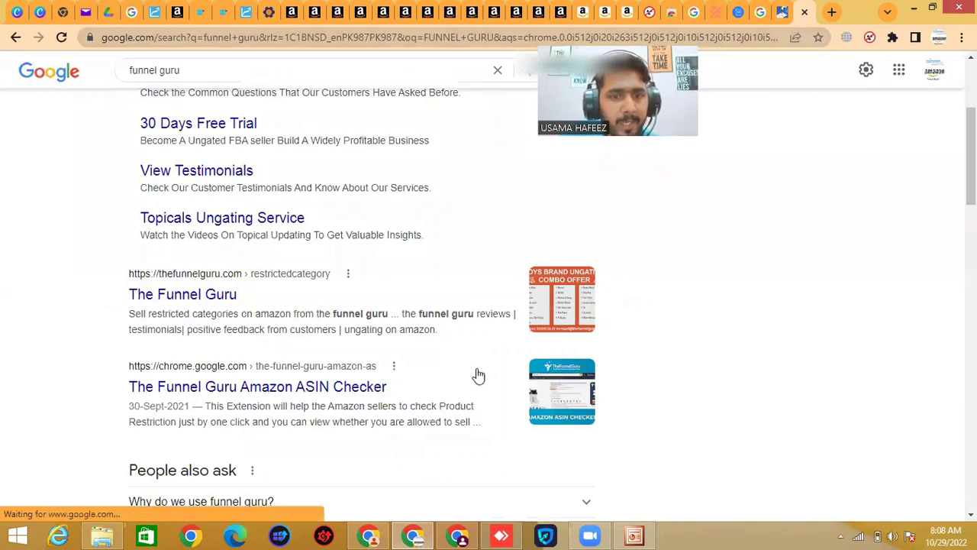
scroll(649, 328, down, 5)
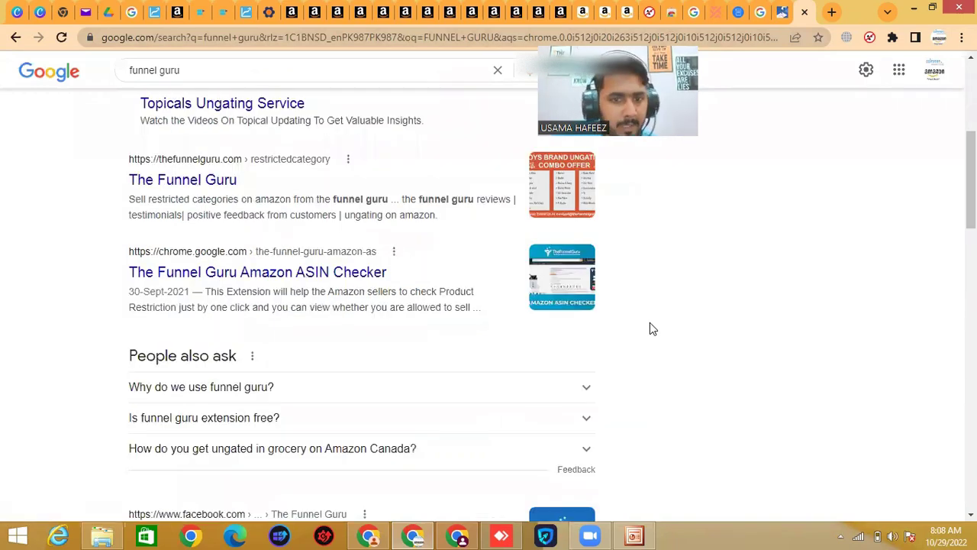
scroll(355, 344, up, 5)
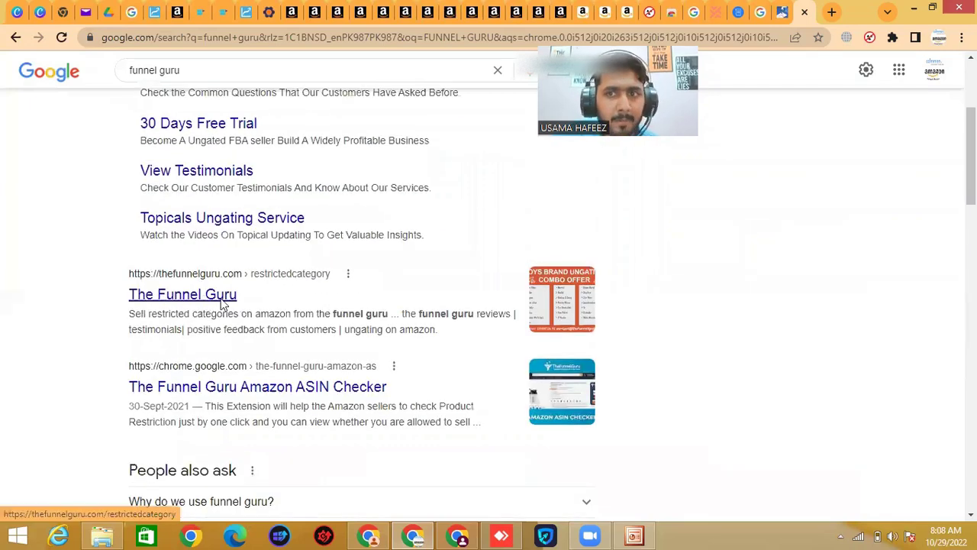
right_click(227, 300)
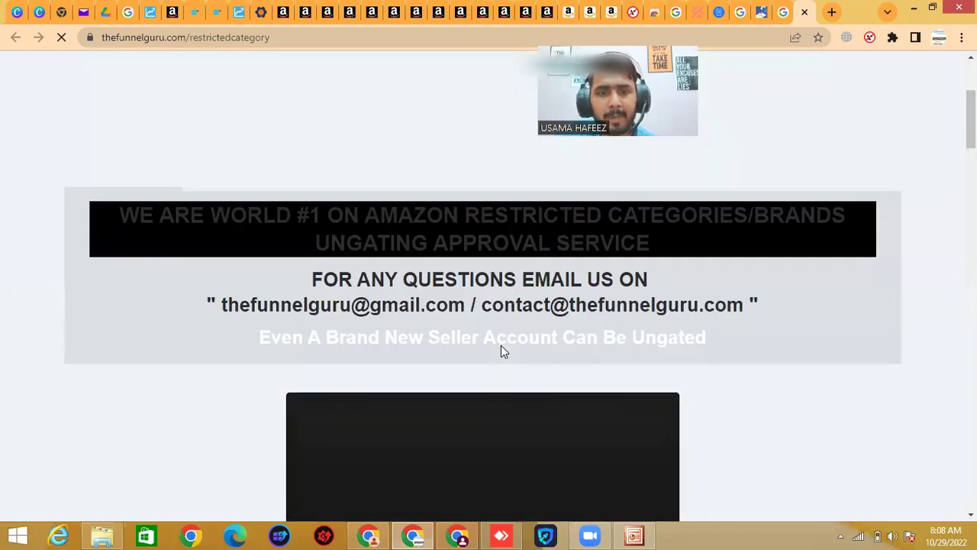
Step: Examine the category ungating packages and their offer prices on The Funnel Guru's restricted category page
scroll(502, 346, down, 4)
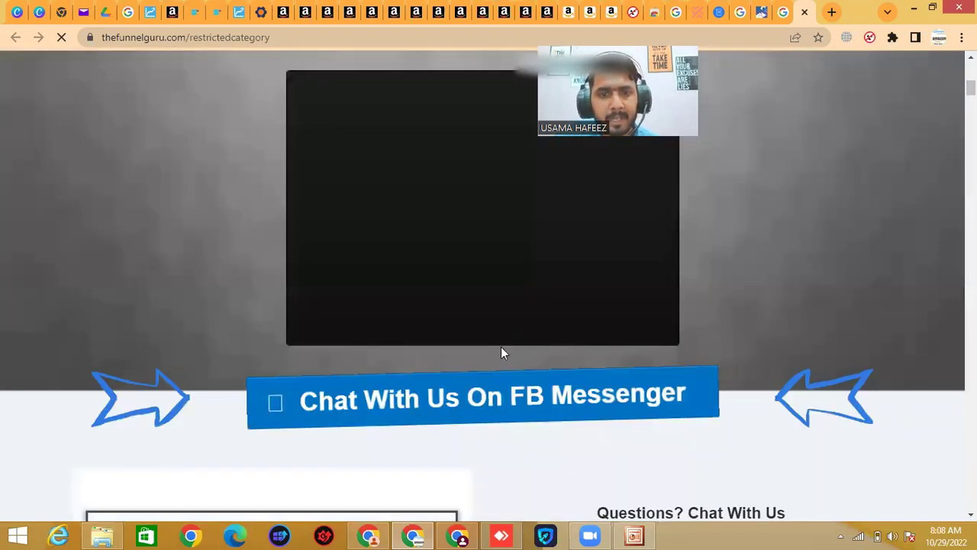
scroll(502, 352, down, 3)
scroll(502, 352, down, 3)
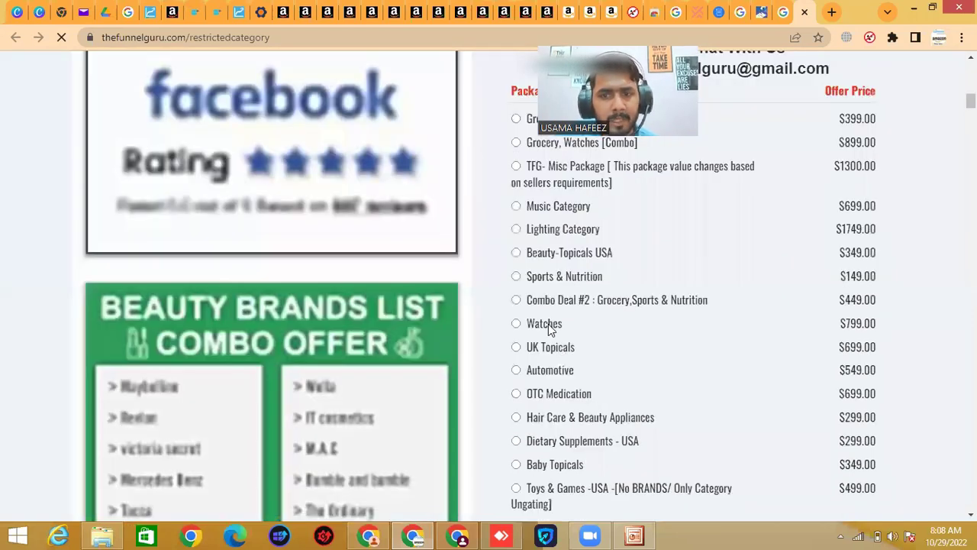
scroll(557, 338, down, 2)
scroll(720, 321, down, 1)
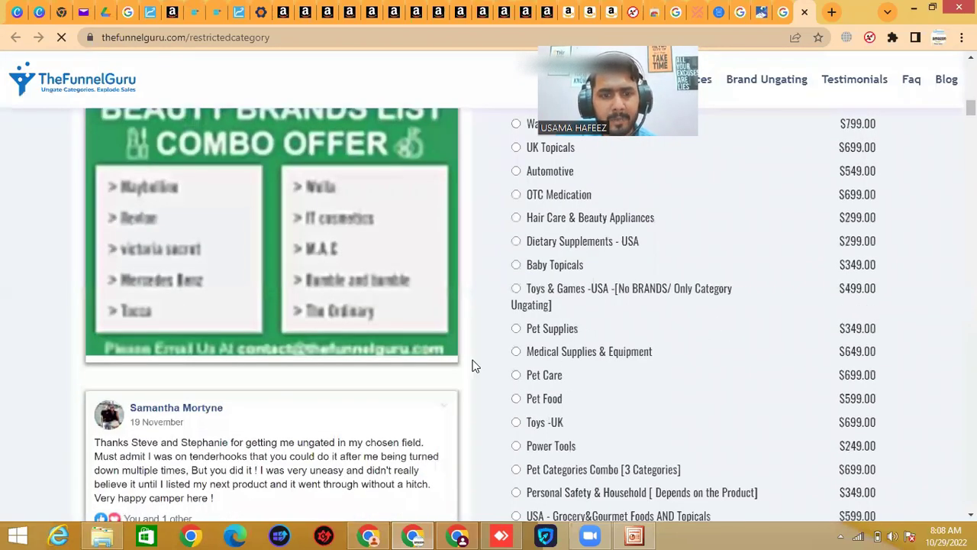
scroll(473, 364, down, 4)
scroll(568, 358, down, 2)
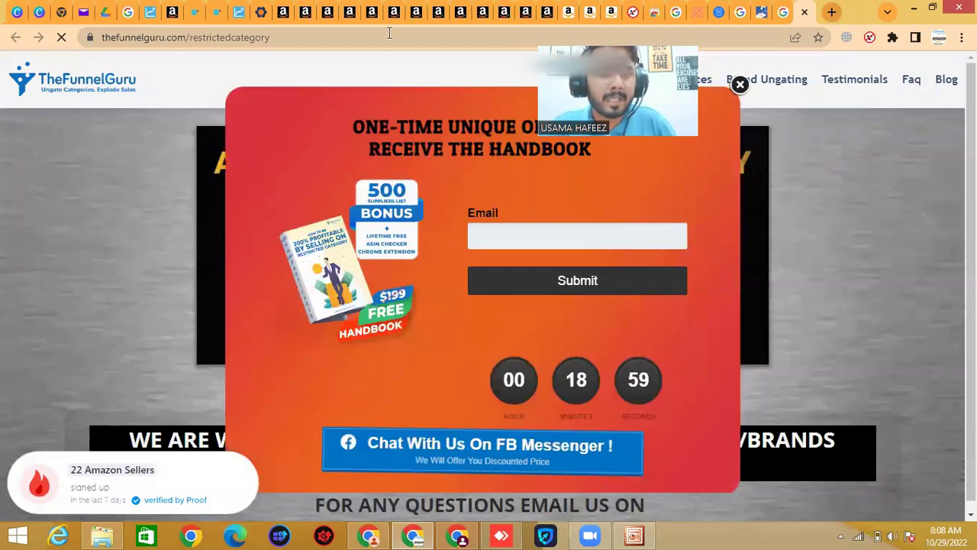
Step: Search Google for "PRICE MASTER" in a new tab
key(ctrl+t)
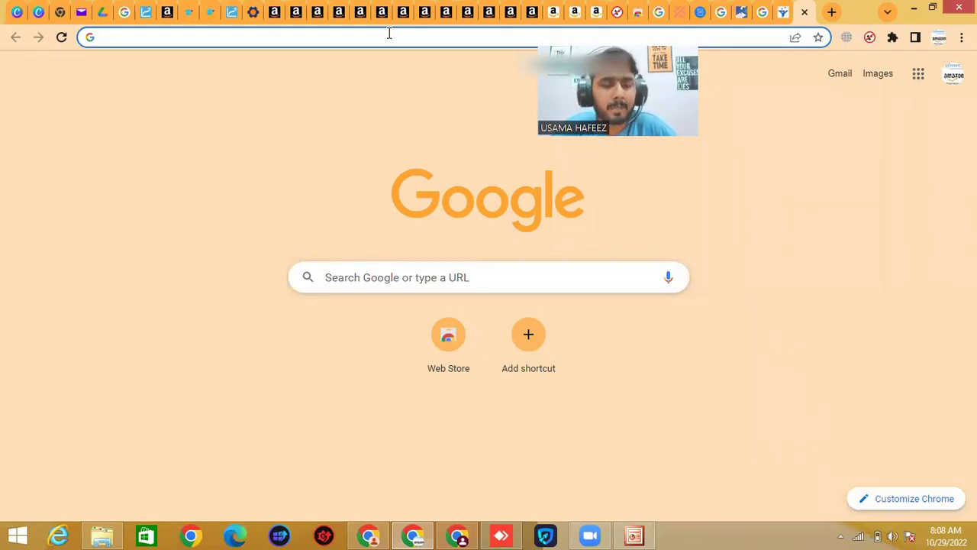
text(PRI)
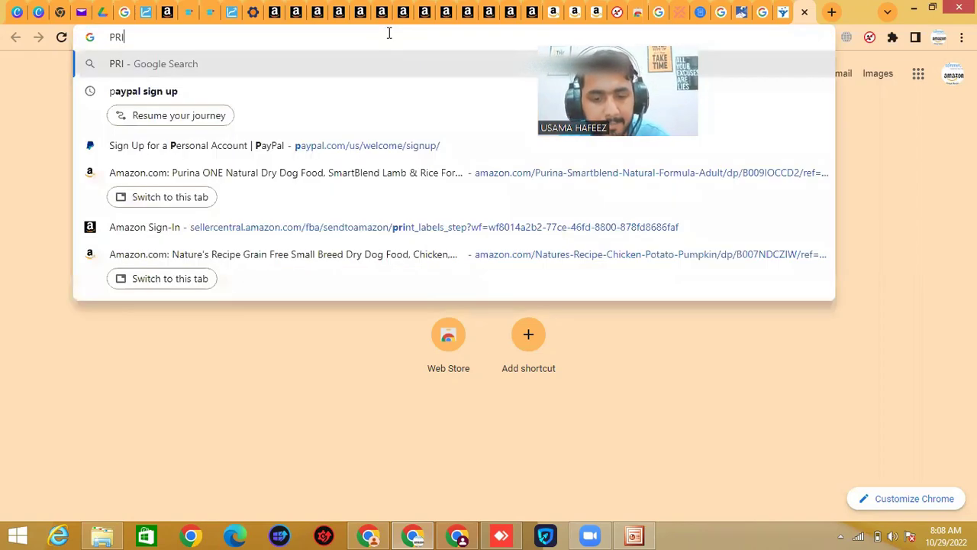
text(CE MASTER)
key(Return)
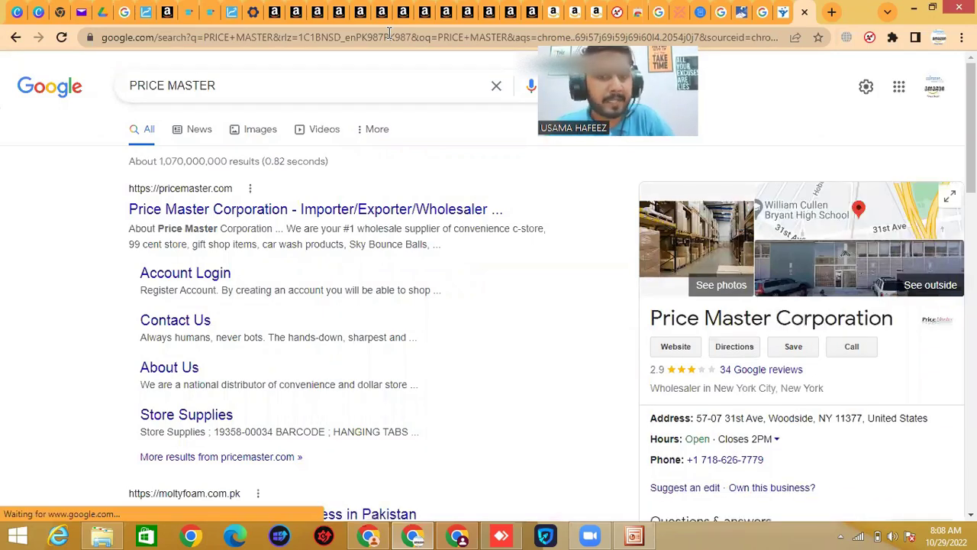
Step: Open the Price Master Corporation site in a separate tab and look through its home page products and company description
right_click(284, 211)
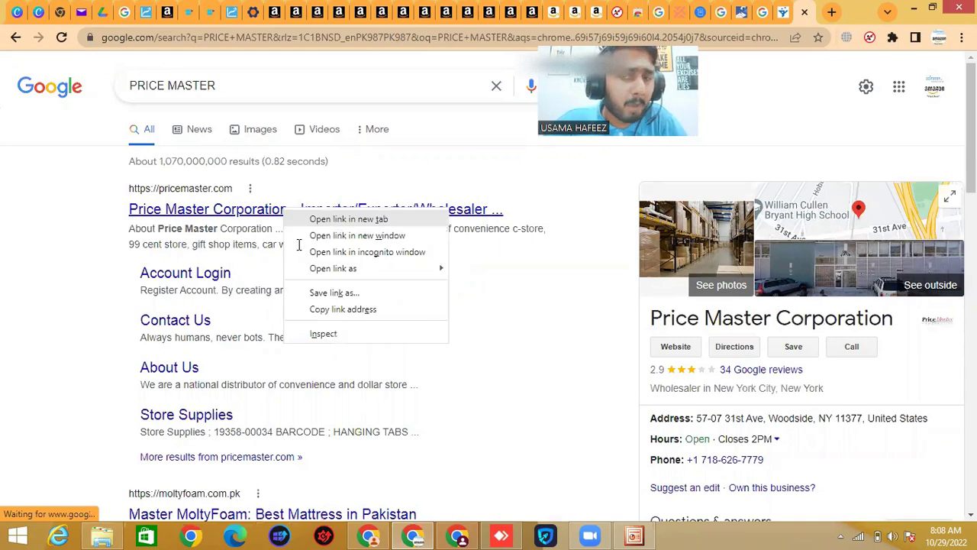
key(t)
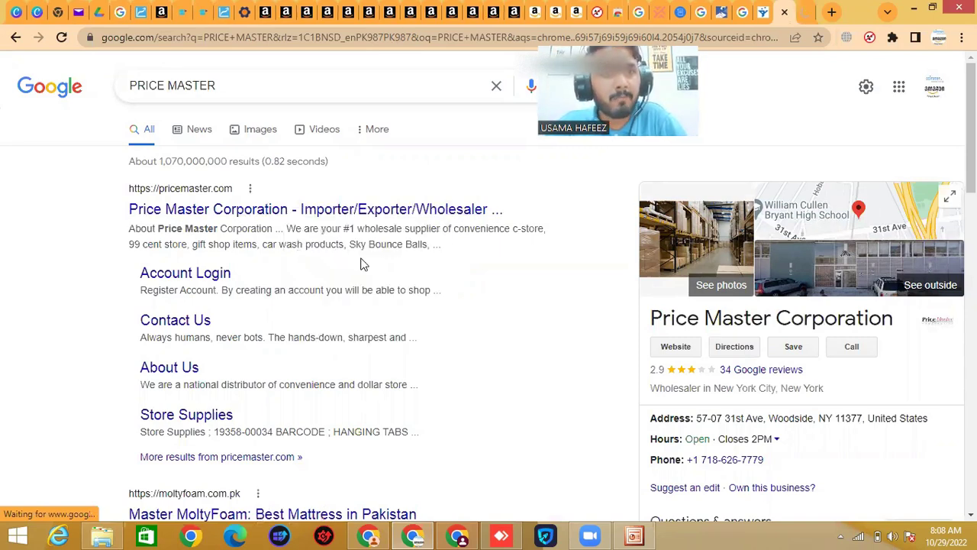
key(ctrl+Tab)
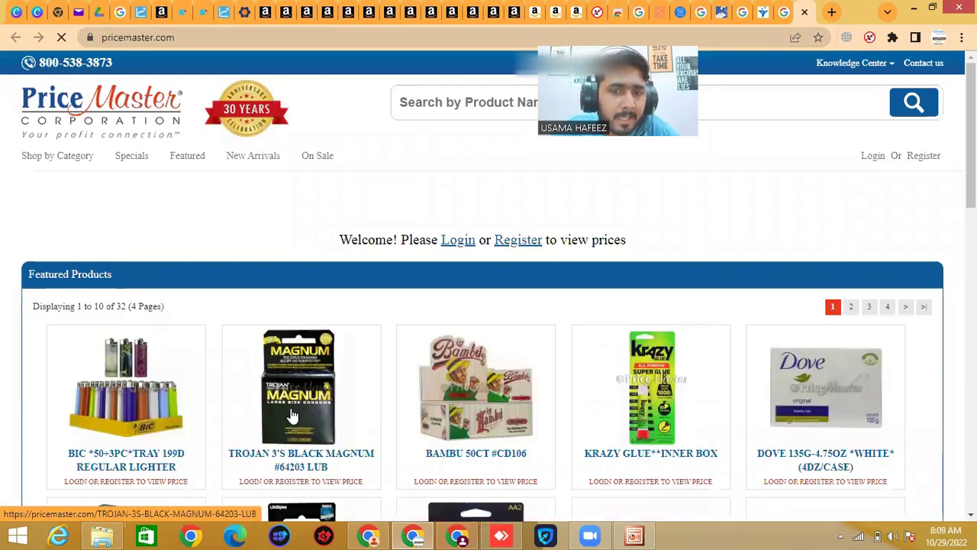
scroll(293, 414, down, 2)
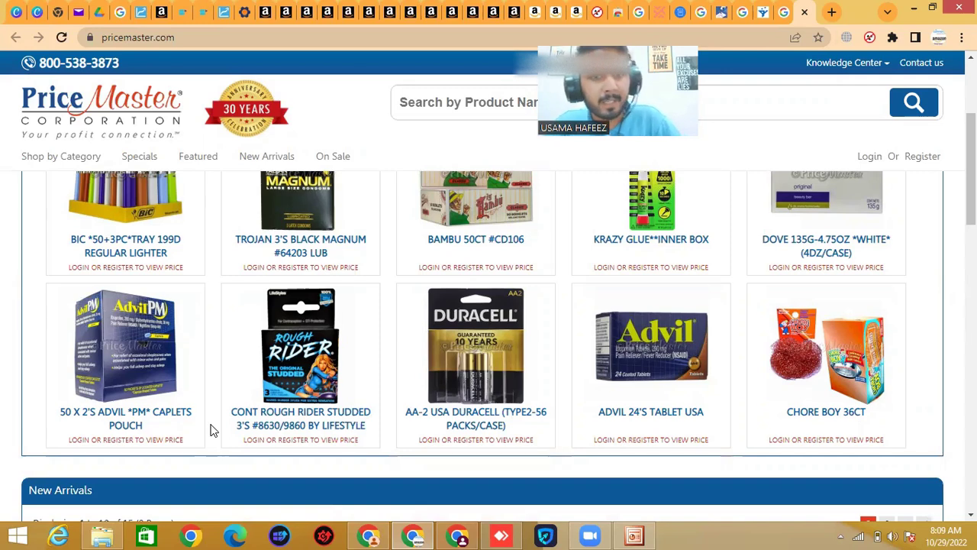
scroll(359, 374, down, 10)
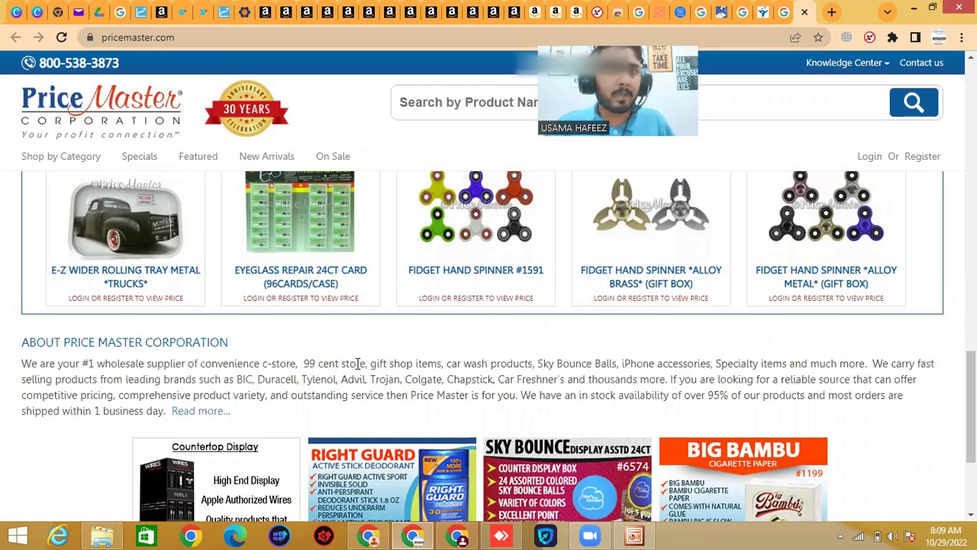
scroll(412, 372, down, 3)
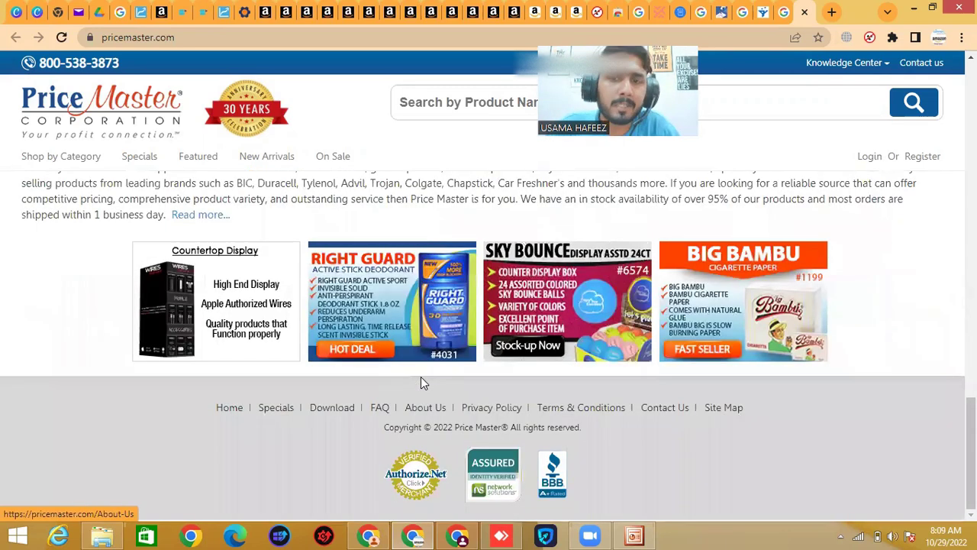
scroll(412, 371, up, 10)
scroll(412, 372, up, 5)
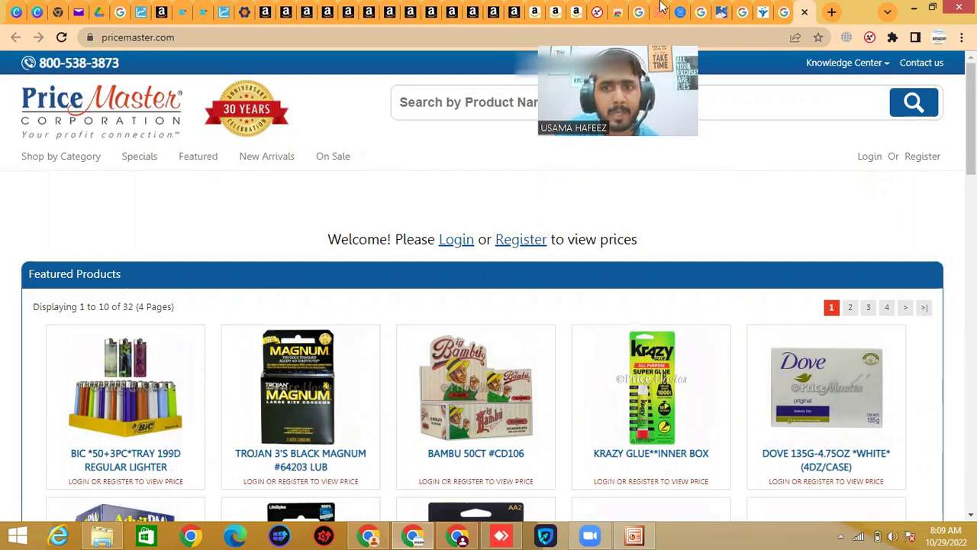
Step: Revisit the open funnel guru search results, the expenseFAST receipt template categories and the EXPENSE FAST search results
mouse_move(788, 14)
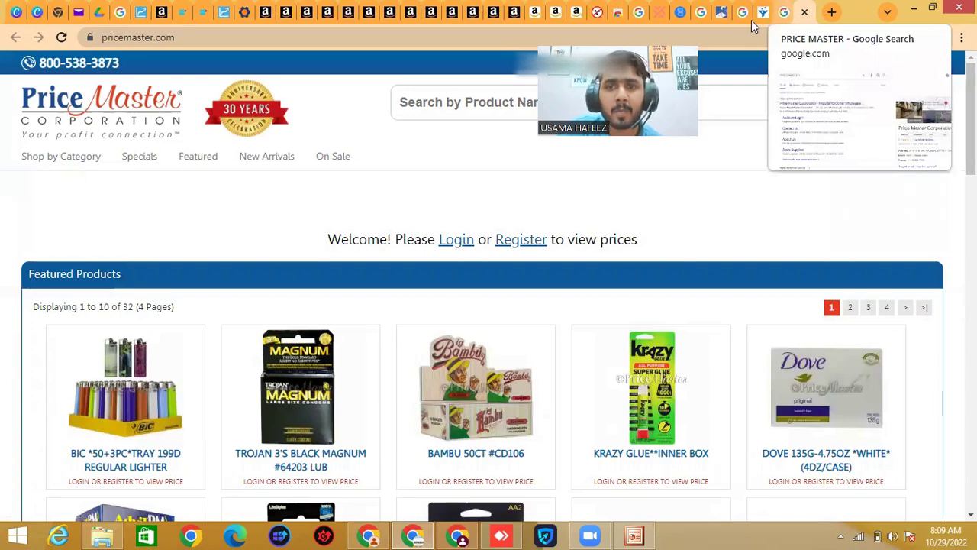
click(751, 18)
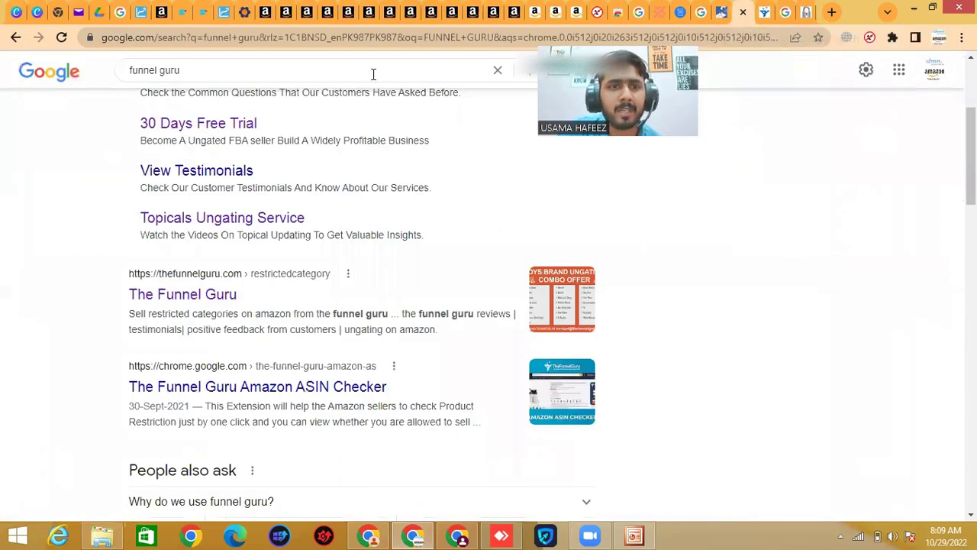
click(724, 12)
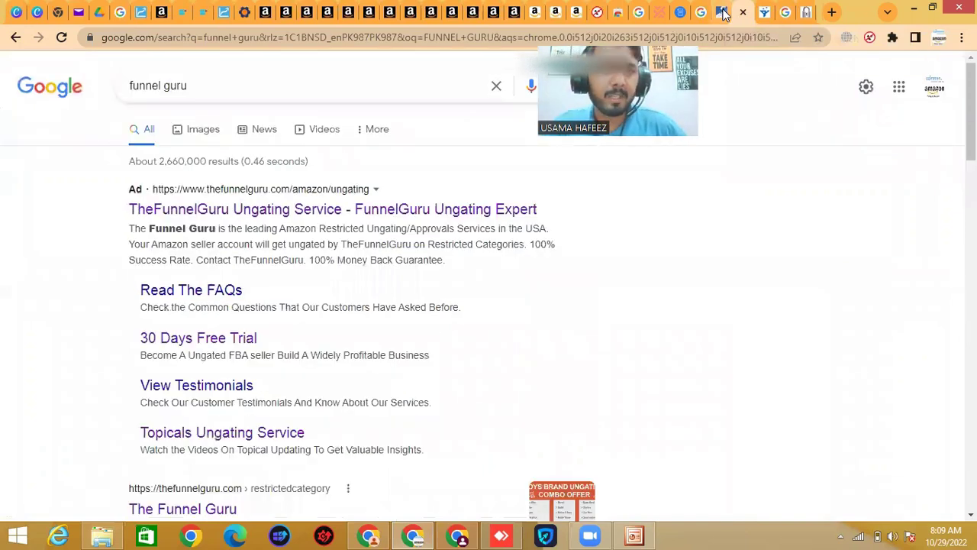
click(702, 13)
scroll(432, 356, up, 8)
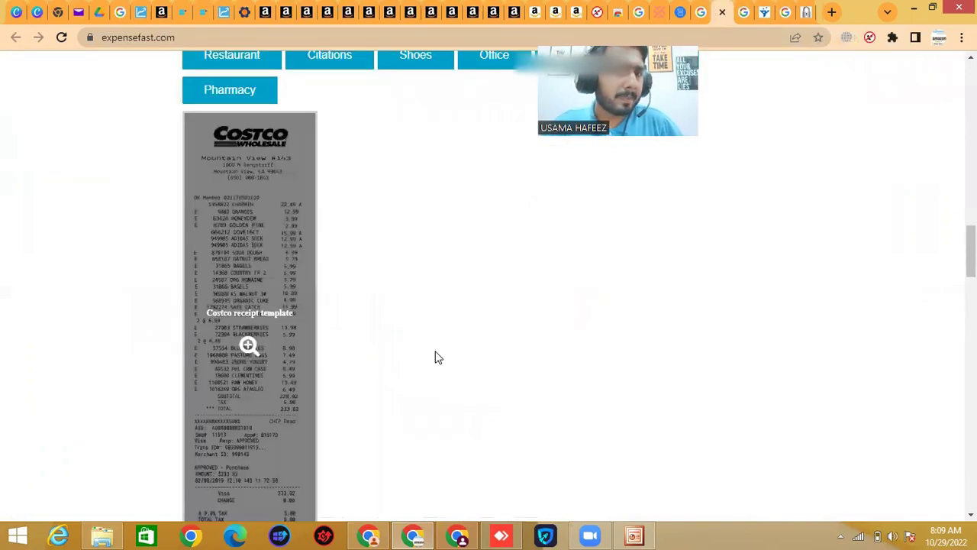
scroll(428, 355, up, 1)
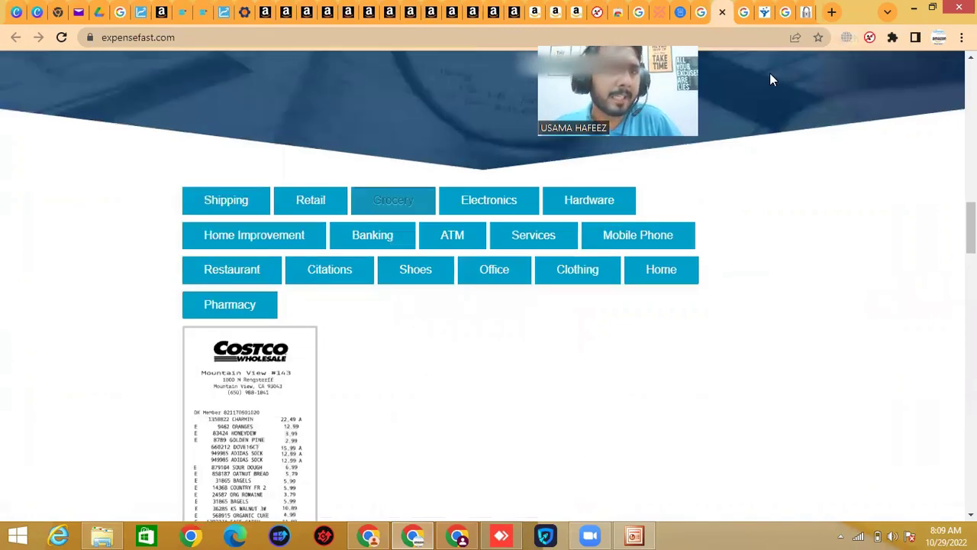
click(703, 12)
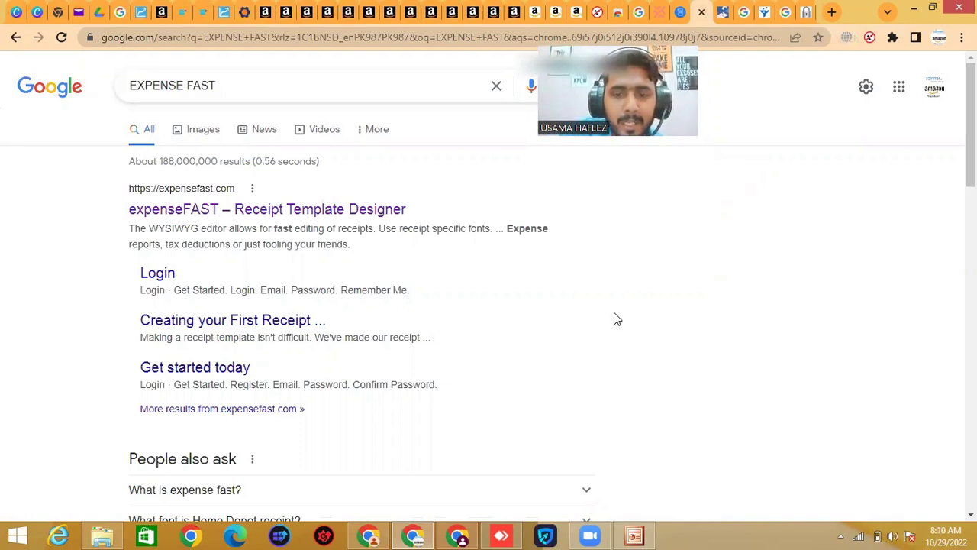
Step: Return to the Pet Food selling application and choose Reseller/Distributor as the business type
click(284, 14)
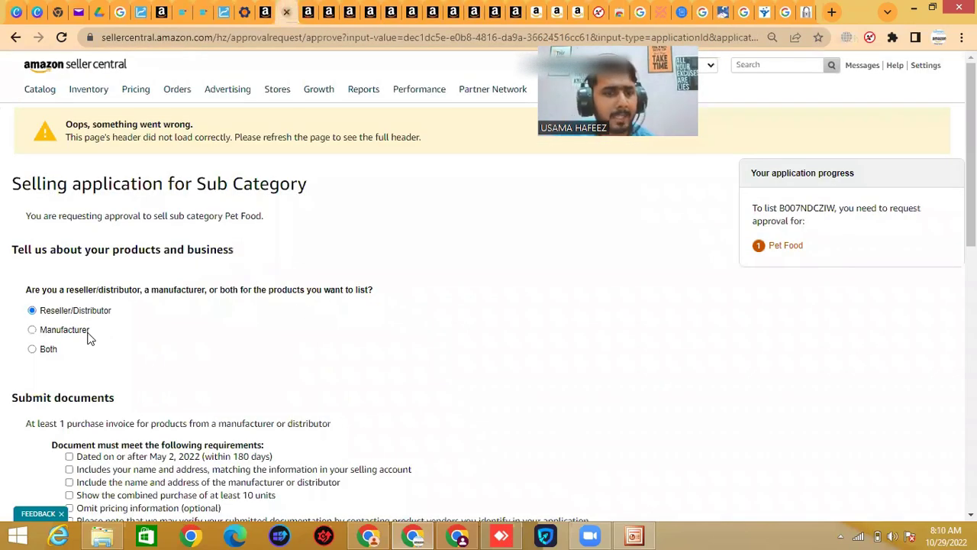
click(77, 333)
click(78, 312)
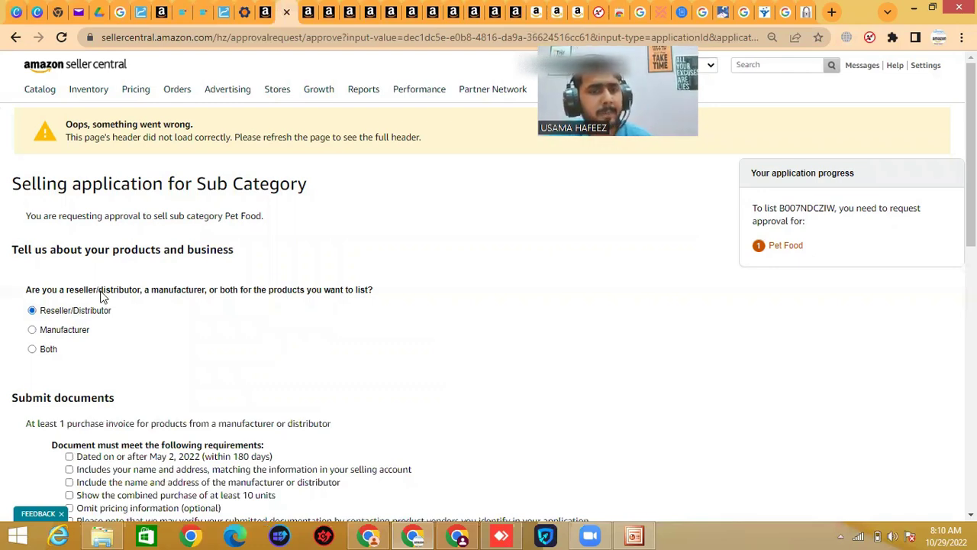
Step: Tick every purchase invoice requirement except the optional omission of pricing information, and view the product photo requirements
scroll(85, 256, down, 3)
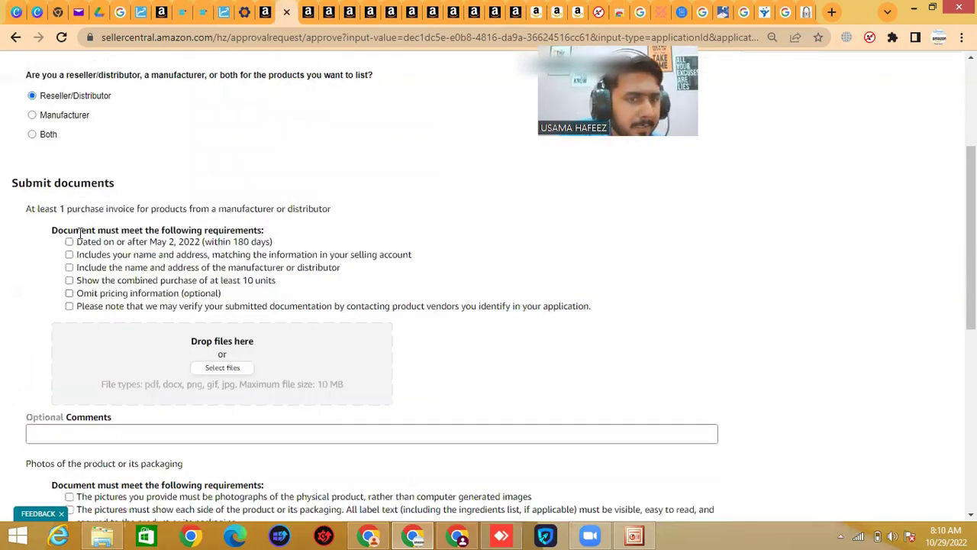
click(202, 242)
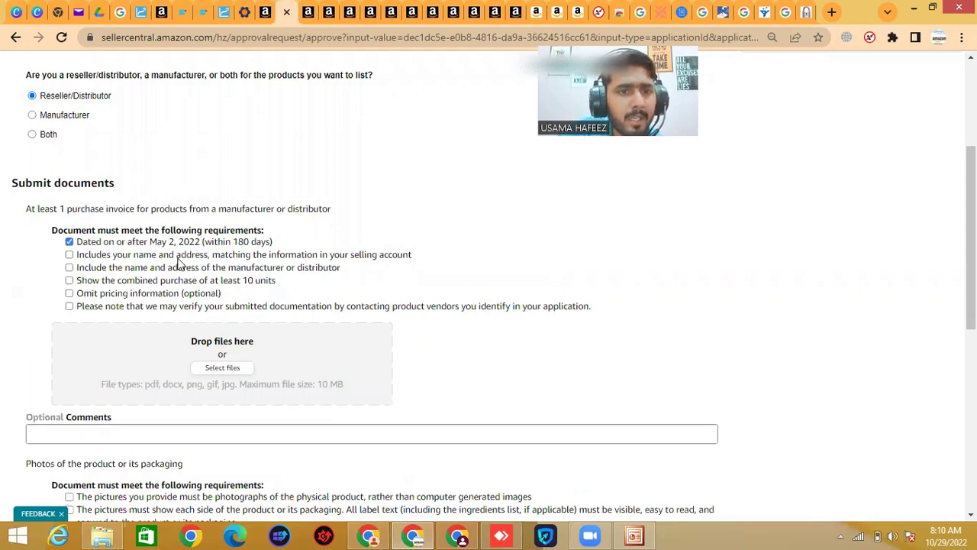
click(177, 261)
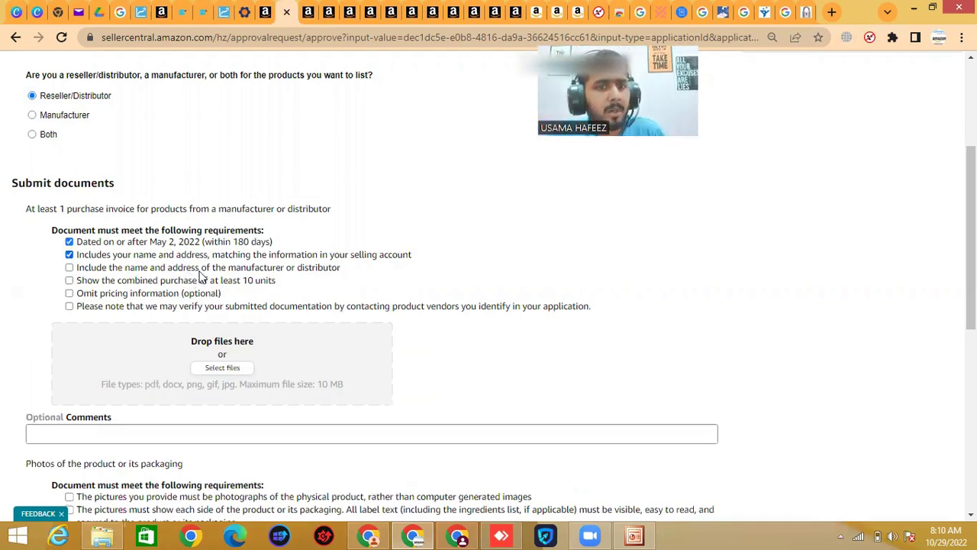
click(199, 271)
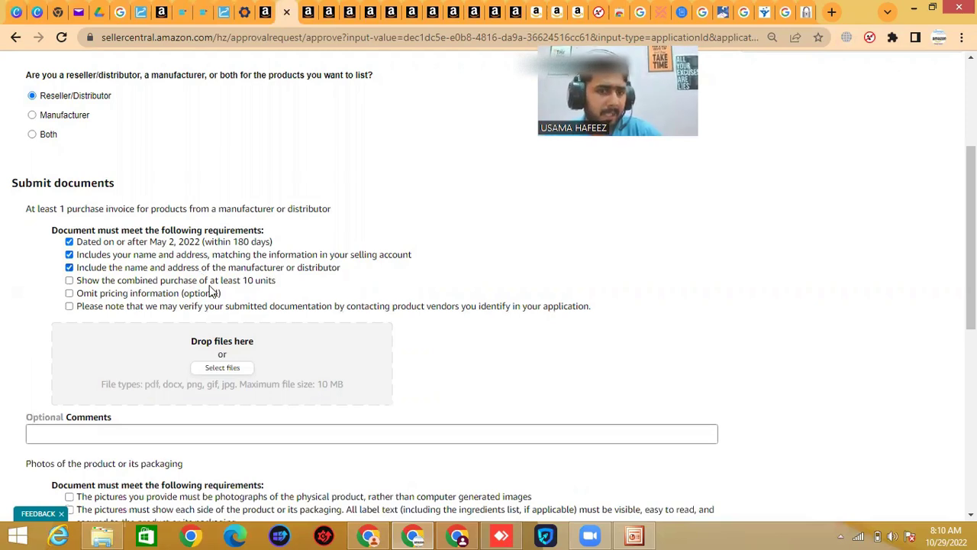
click(209, 286)
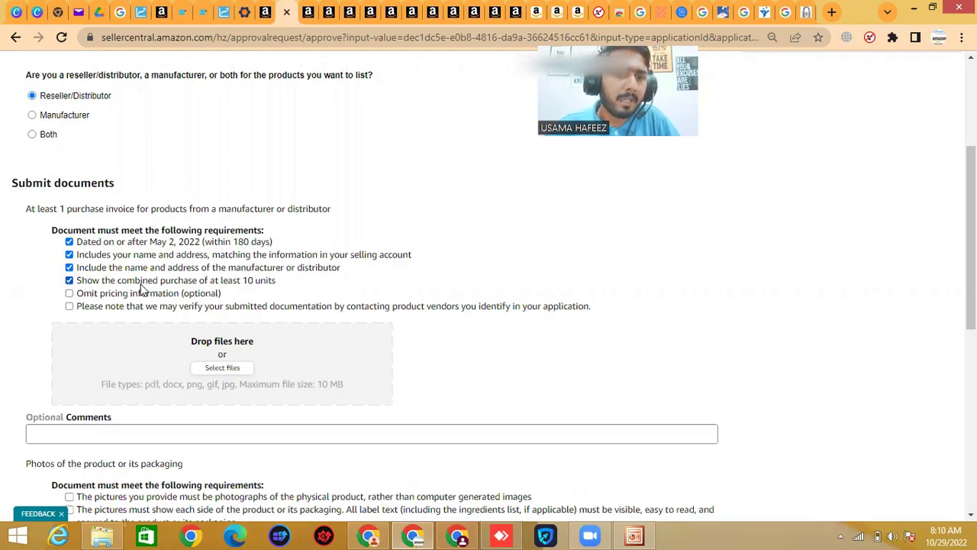
click(154, 308)
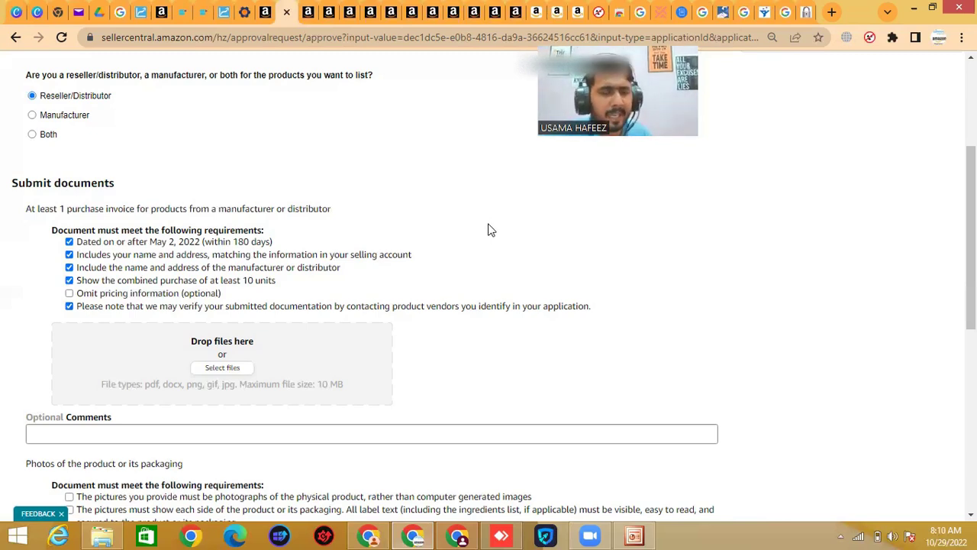
scroll(491, 229, down, 3)
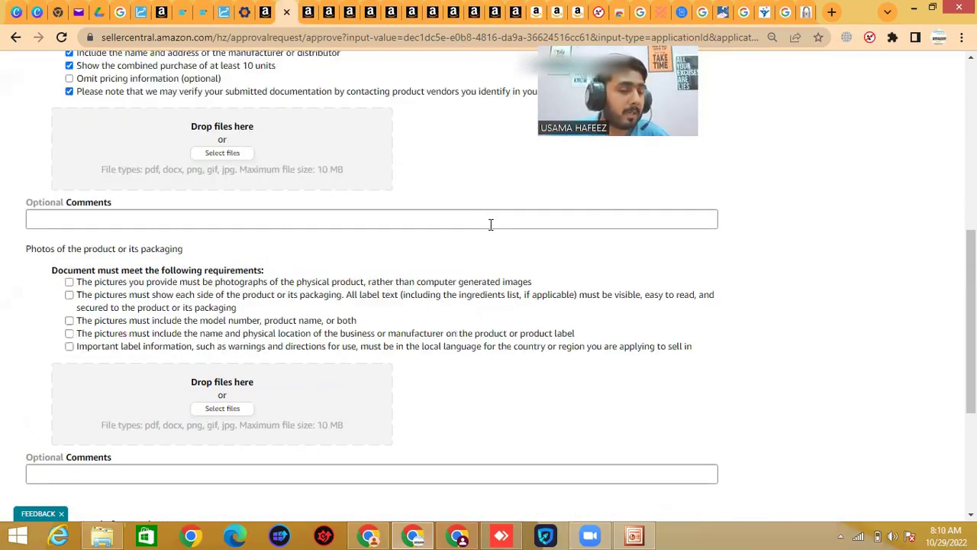
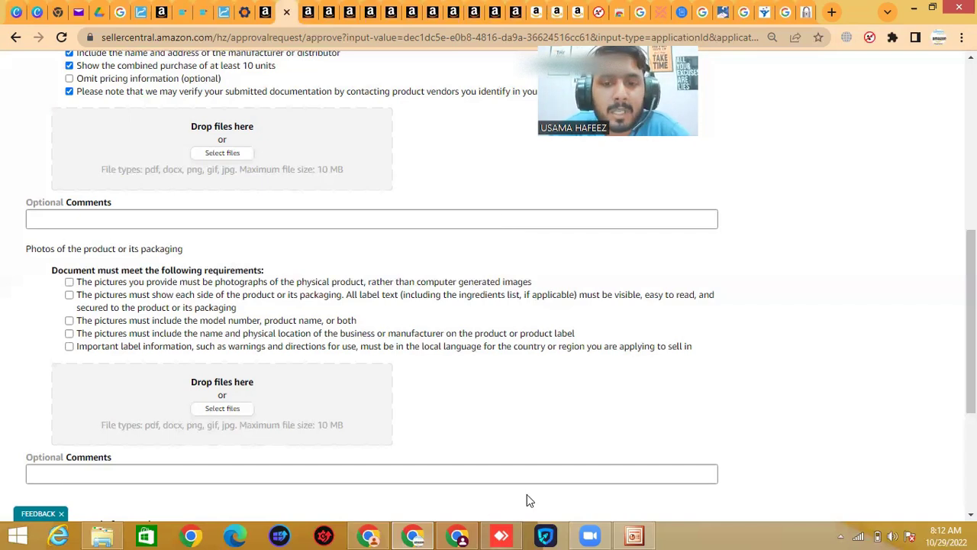
Step: Switch to the PowerPoint lecture slide and point out the WhatsApp contact number in its subtitle
click(631, 534)
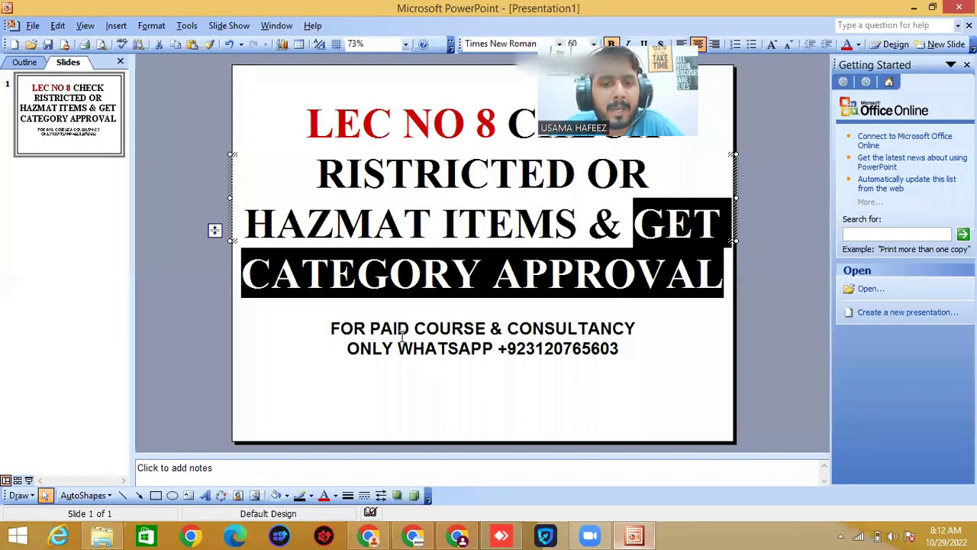
click(405, 332)
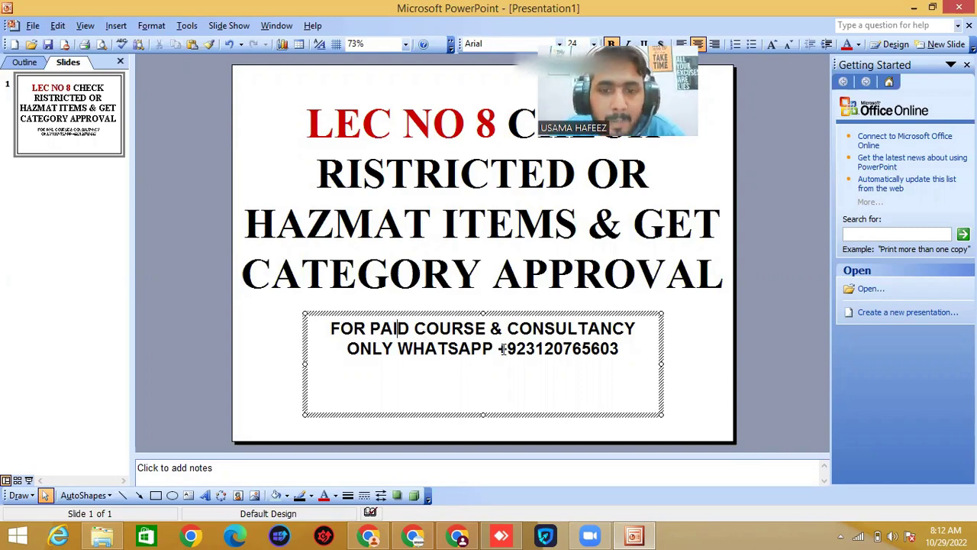
drag(498, 348, 603, 357)
click(592, 351)
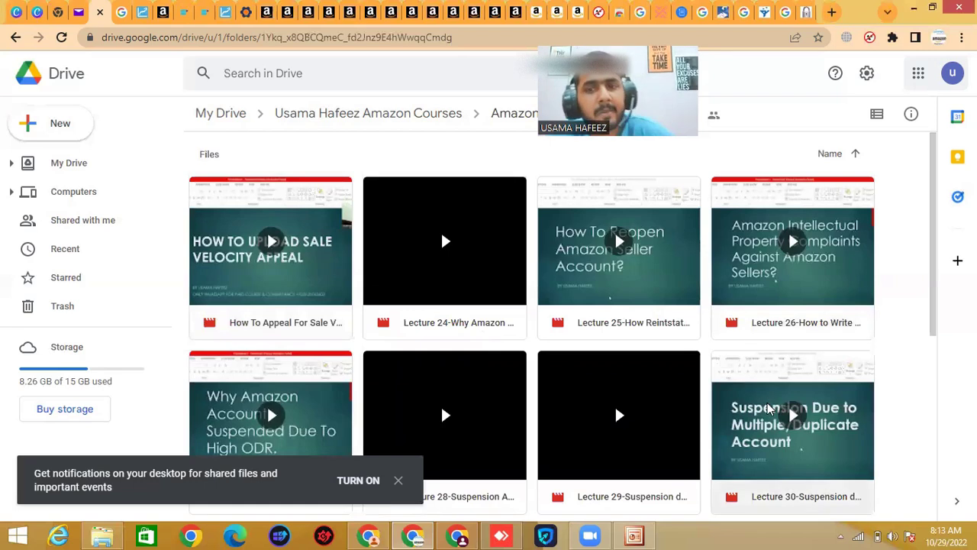
Step: Look through the account suspension lecture videos in Google Drive and return to the parent courses folder
scroll(473, 346, down, 4)
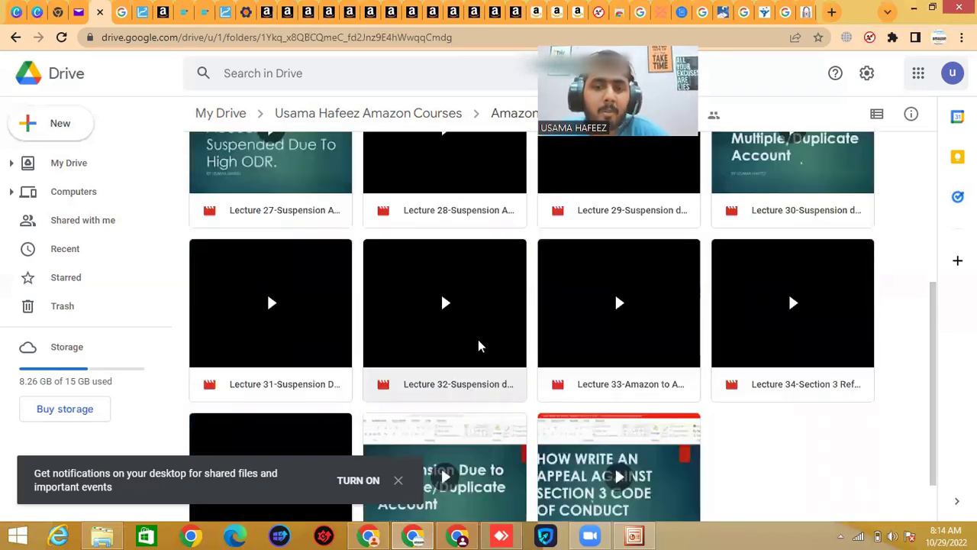
scroll(482, 345, down, 1)
scroll(482, 345, up, 5)
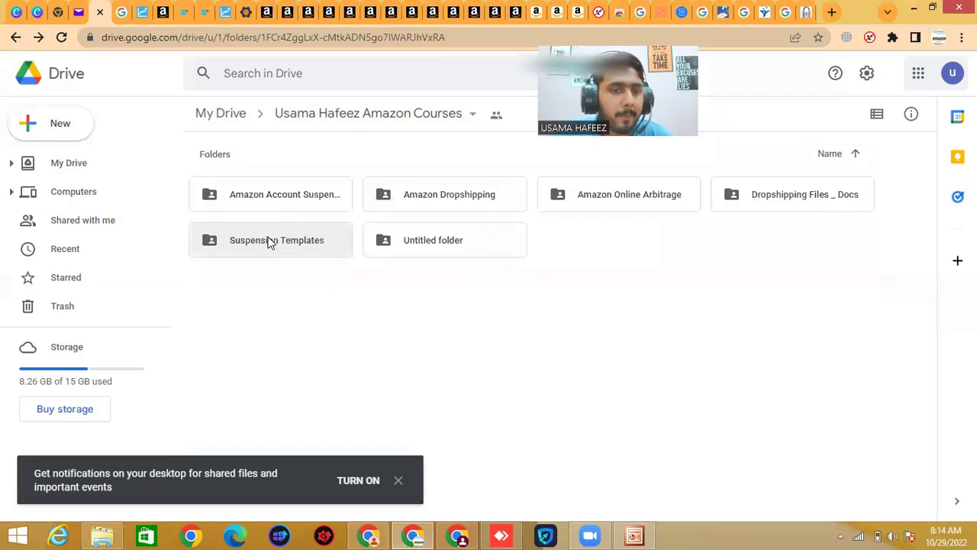
Step: Open the Suspension Templates folder and look through its plan-of-action and appeal documents
click(269, 241)
double_click(268, 241)
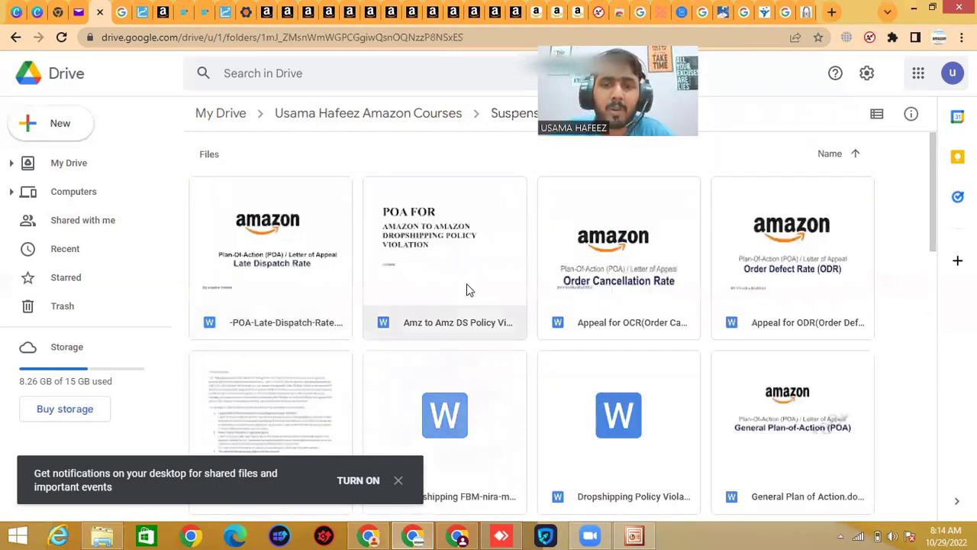
scroll(469, 289, down, 3)
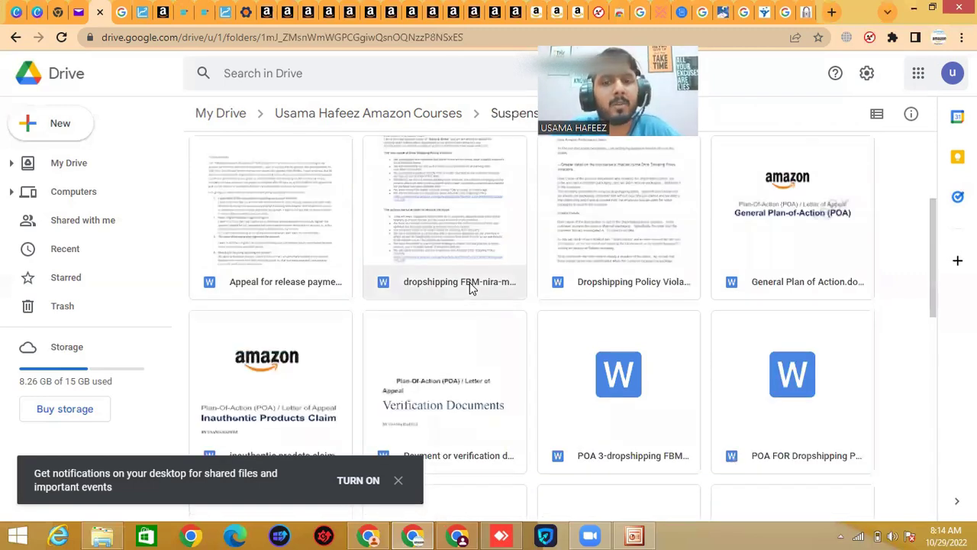
scroll(472, 289, down, 2)
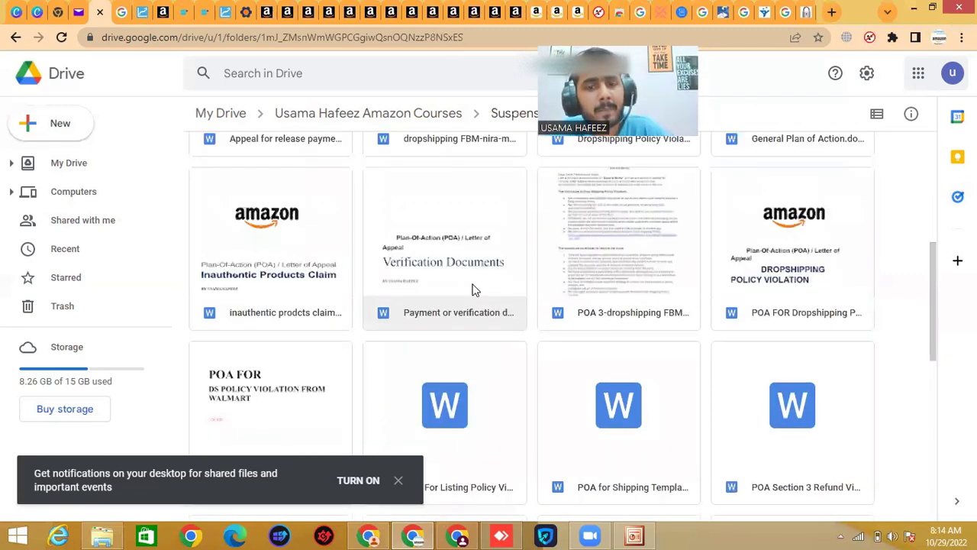
scroll(471, 288, down, 4)
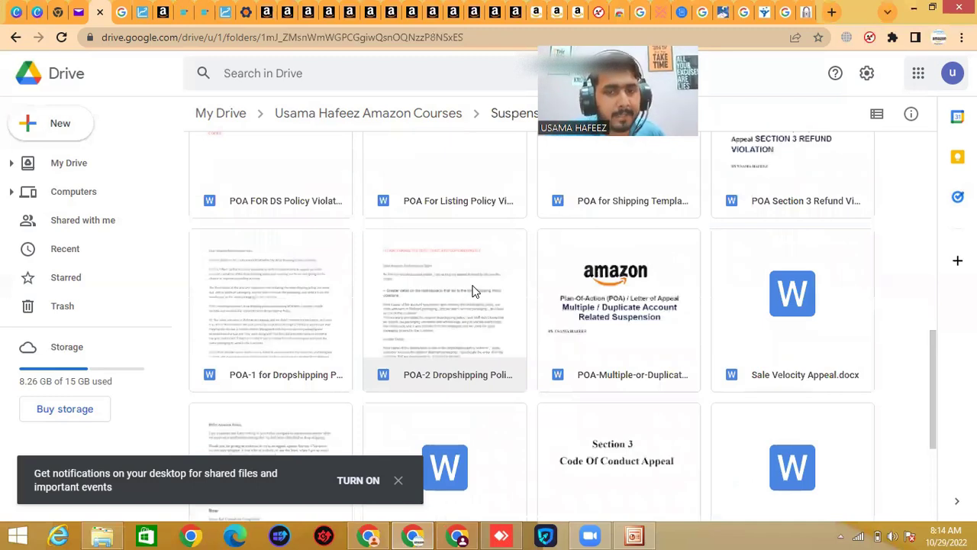
Step: Look through the remaining Section 3, sale velocity and intellectual property appeal templates, and return to the parent courses folder
scroll(471, 288, down, 3)
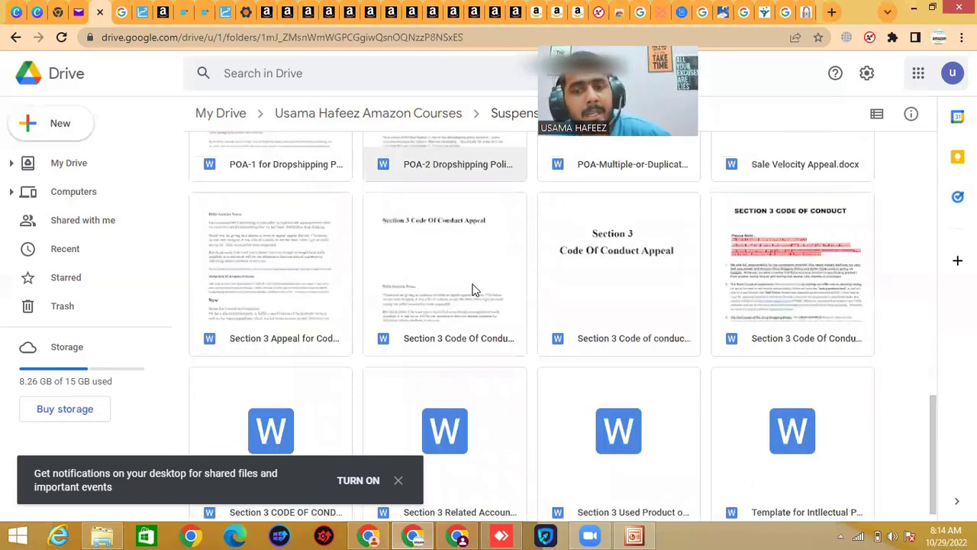
scroll(496, 302, down, 1)
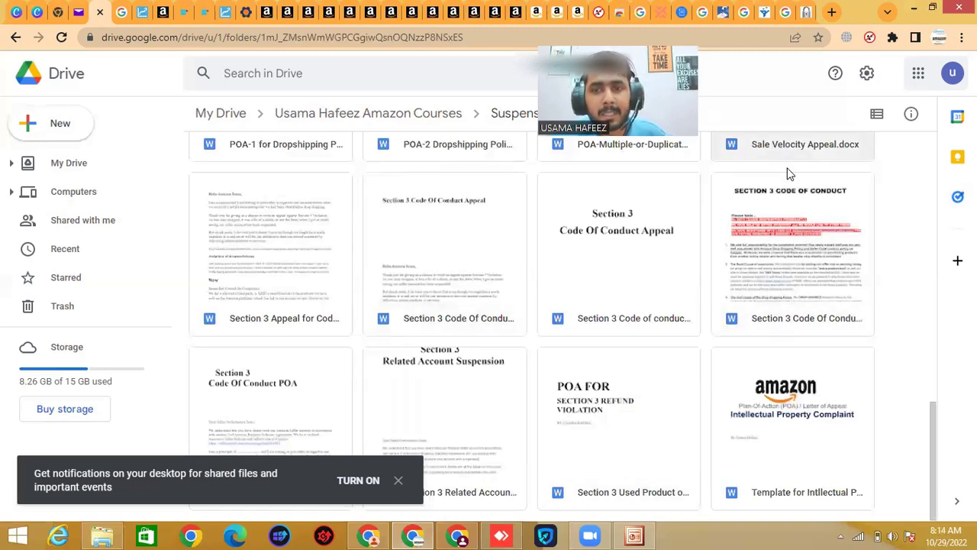
scroll(815, 359, up, 2)
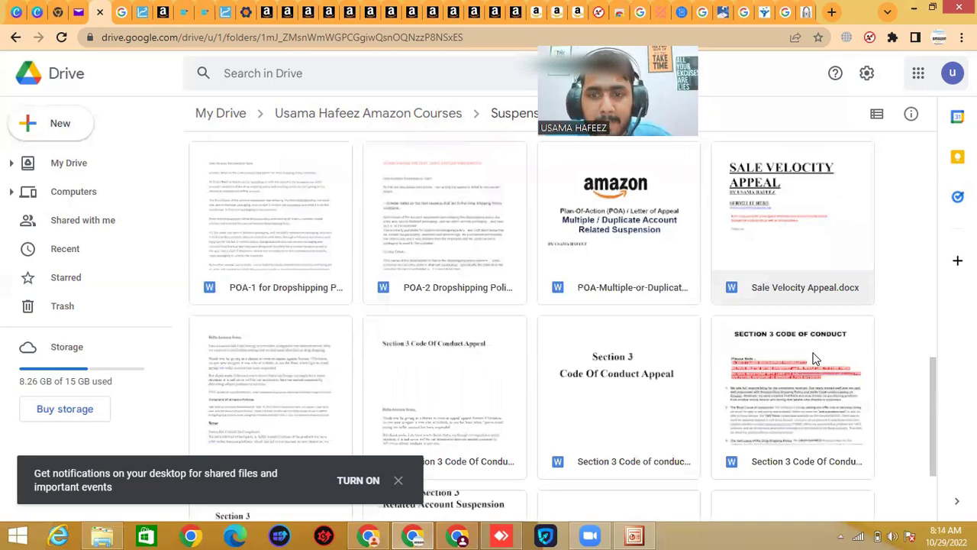
scroll(799, 321, down, 2)
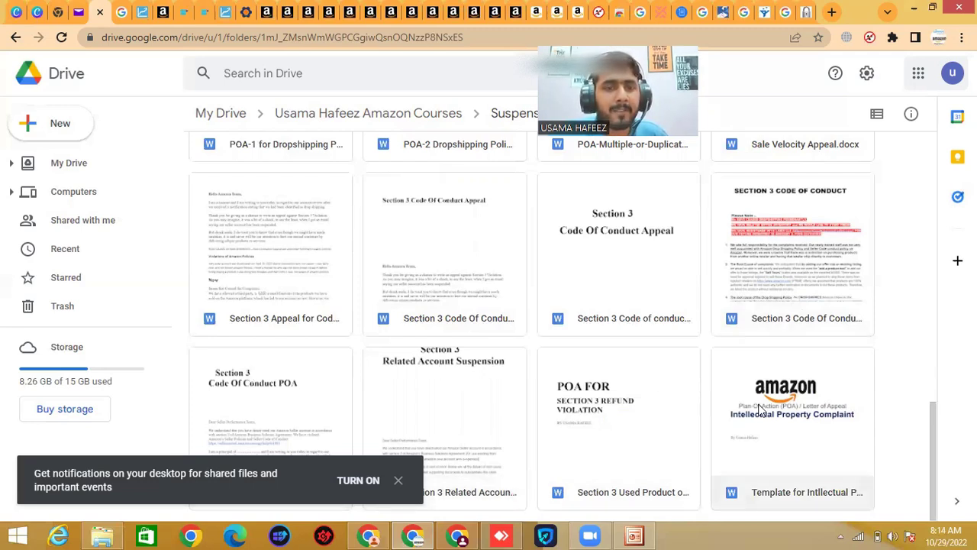
scroll(760, 410, up, 4)
scroll(595, 374, up, 4)
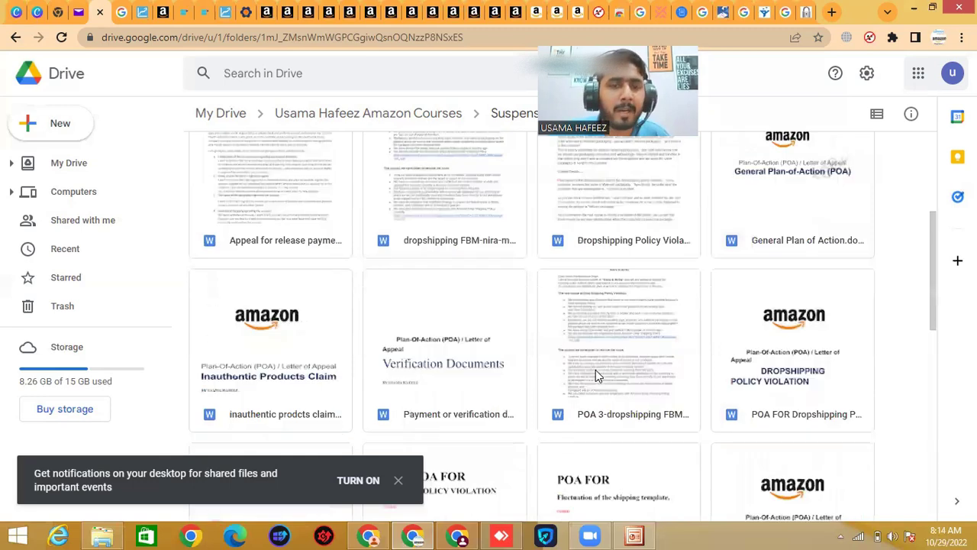
scroll(592, 367, up, 1)
scroll(588, 364, up, 3)
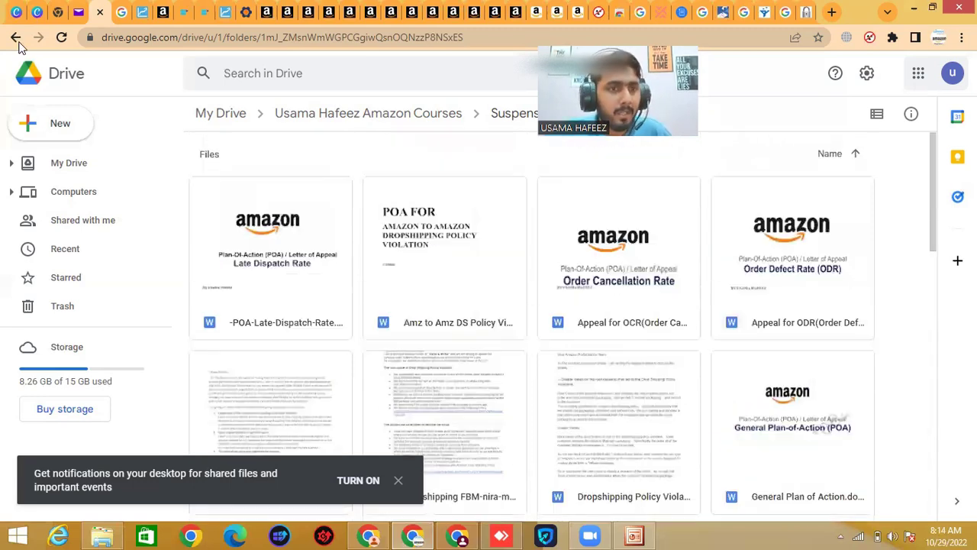
click(15, 37)
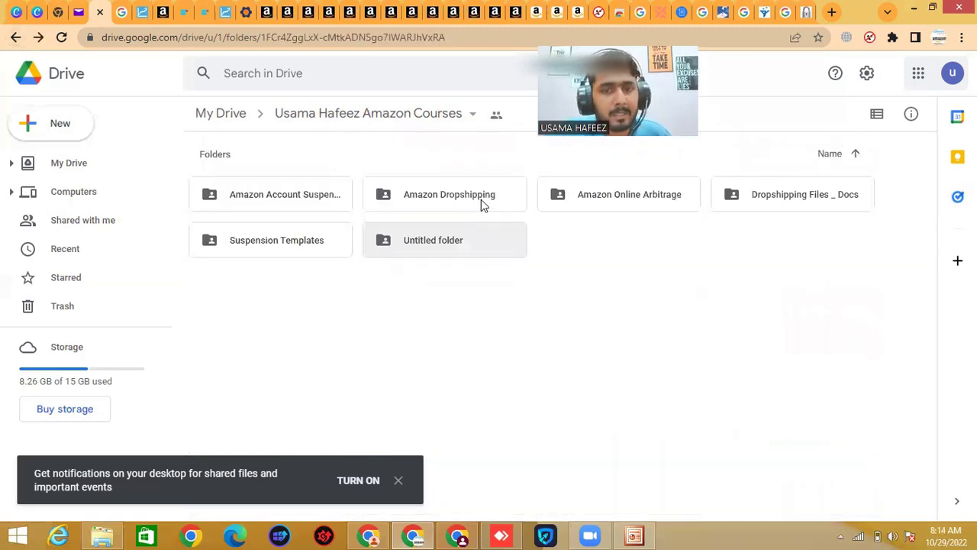
Step: Open the Amazon Online Arbitrage folder to view its lecture videos, and return to the parent courses folder
click(603, 195)
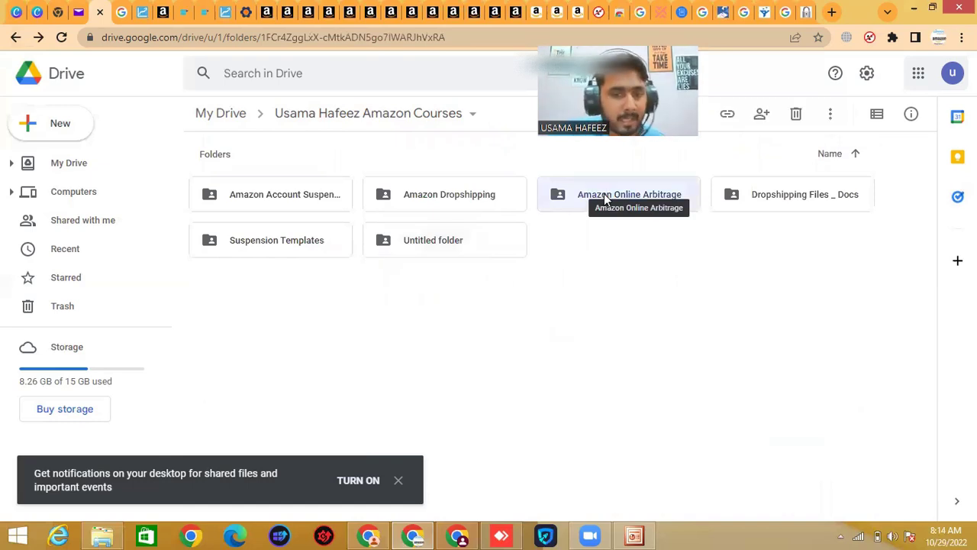
double_click(603, 196)
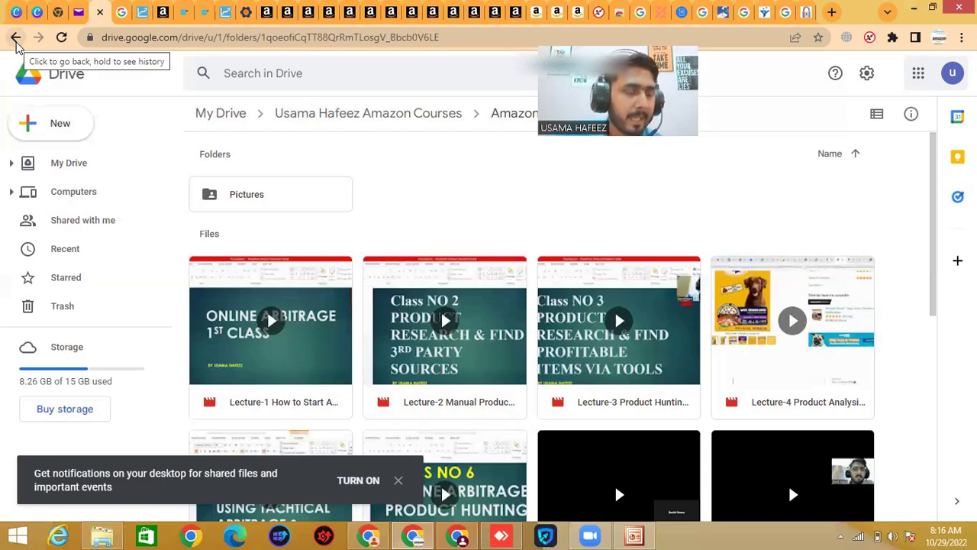
click(16, 40)
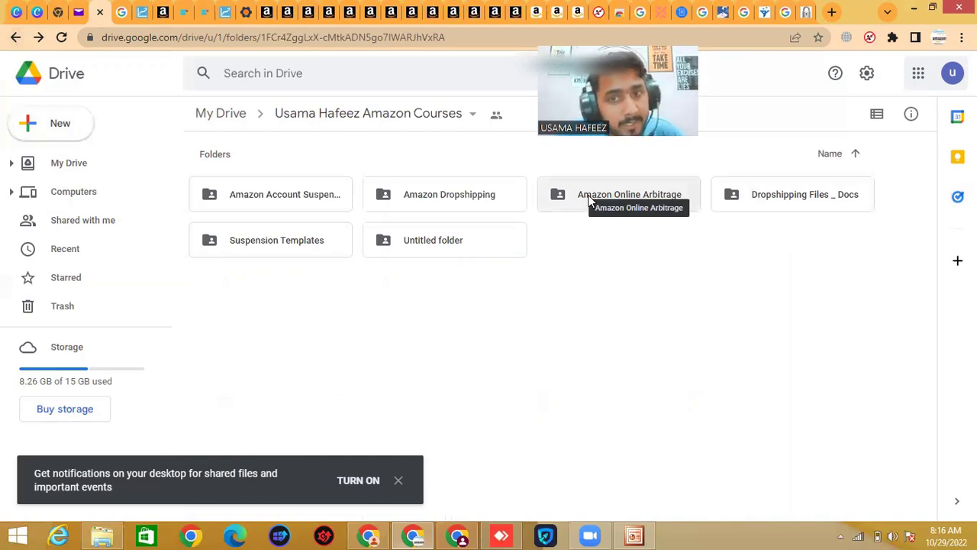
Step: Open the Amazon Dropshipping folder and look through its lecture videos down to Lecture 64 and back up
click(448, 194)
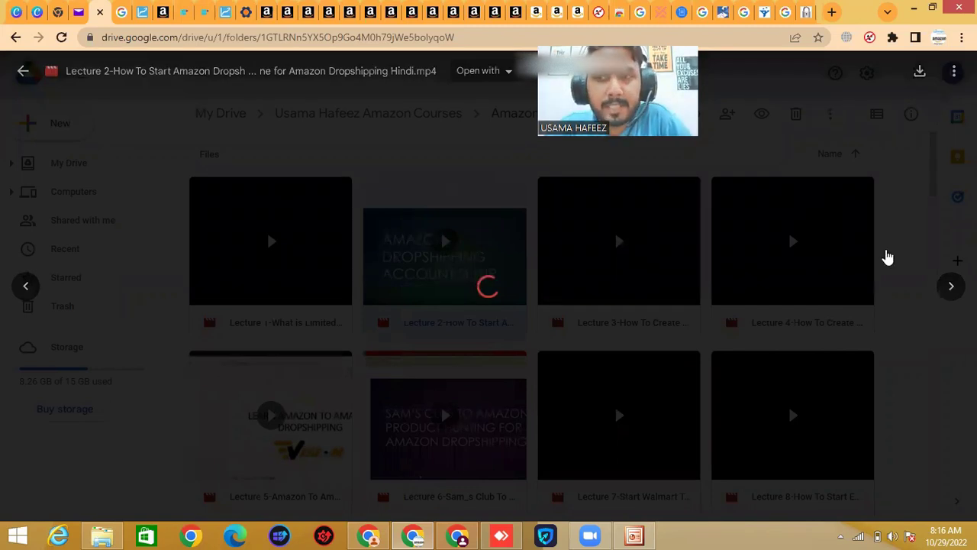
click(885, 259)
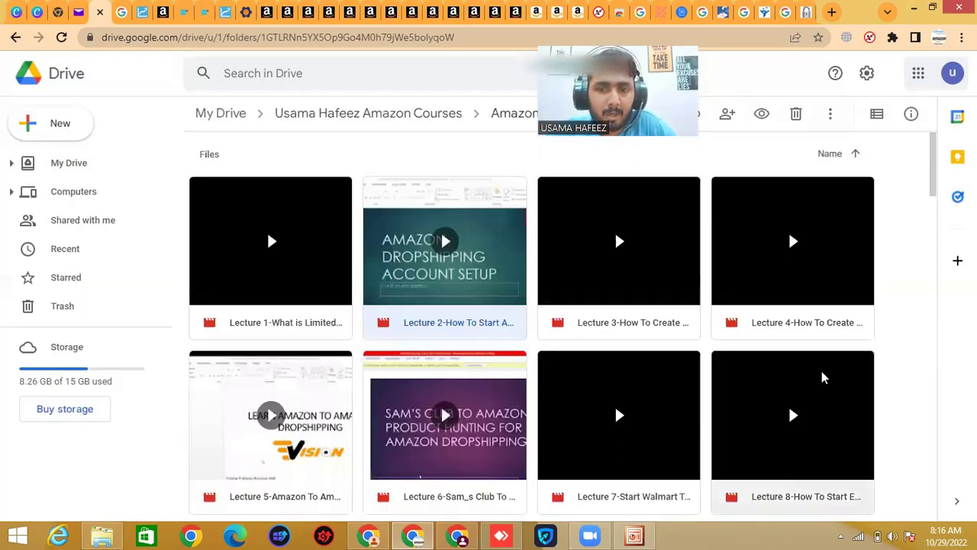
scroll(823, 377, down, 1)
scroll(823, 377, down, 7)
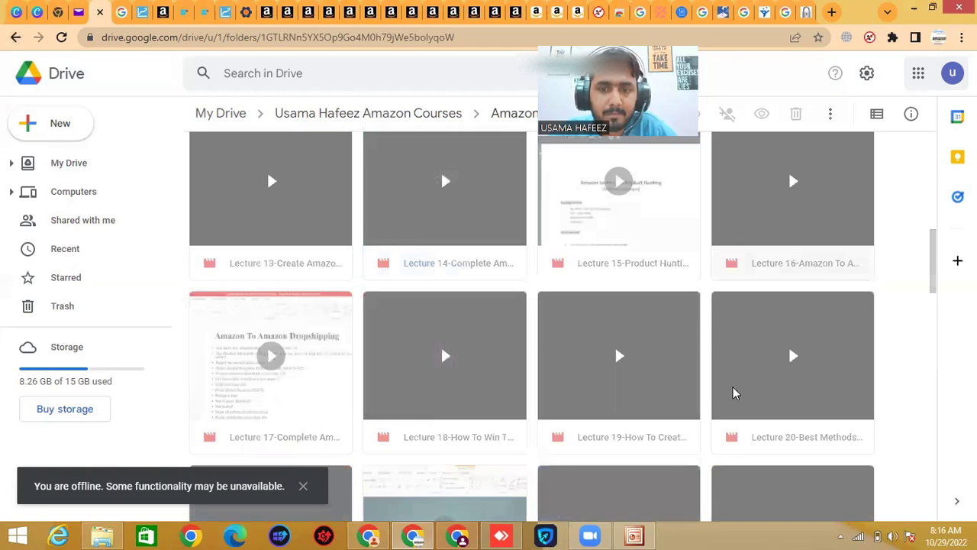
scroll(735, 394, down, 4)
scroll(735, 395, down, 10)
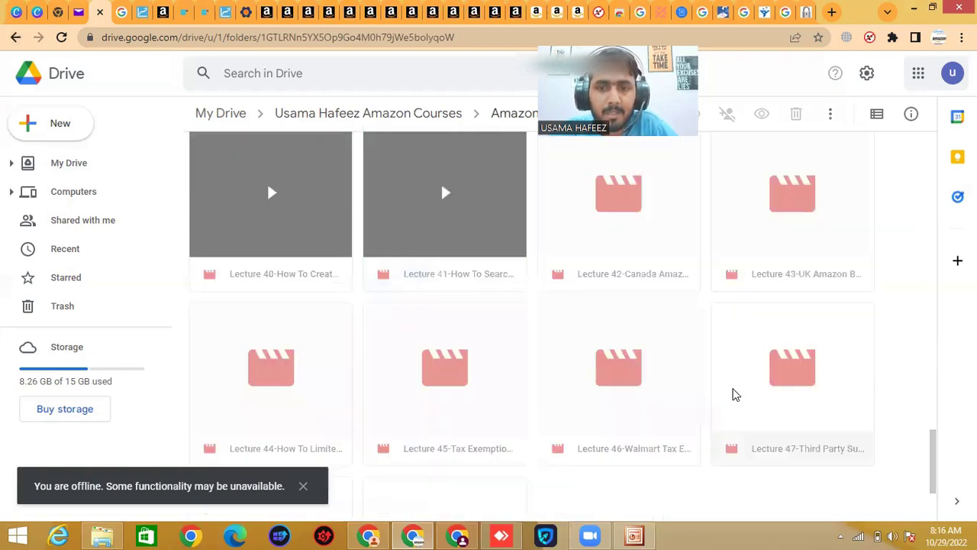
scroll(735, 395, down, 6)
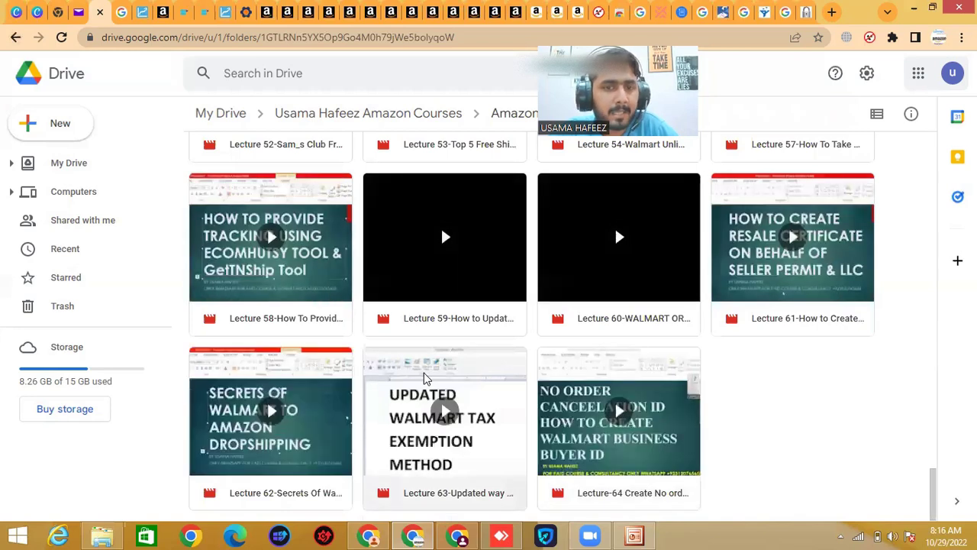
scroll(425, 377, up, 5)
scroll(425, 377, up, 7)
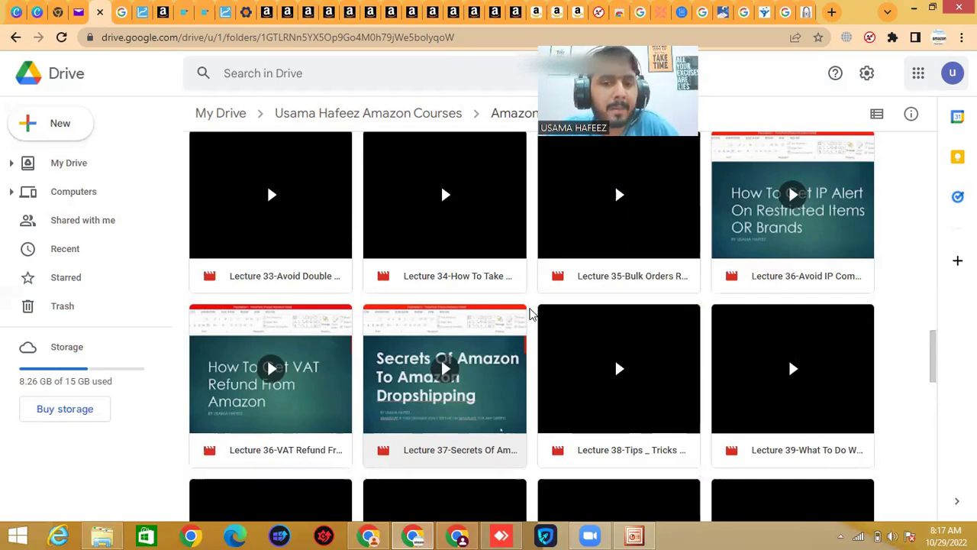
scroll(529, 312, up, 5)
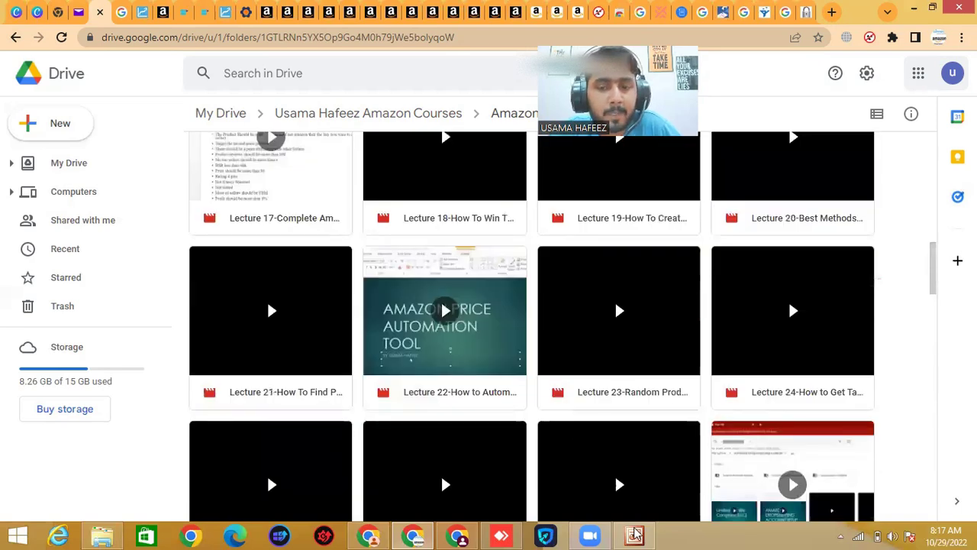
Step: Switch to the PowerPoint lecture slide, point out the WhatsApp contact number and select the word CONSULTANCY in the subtitle
click(633, 535)
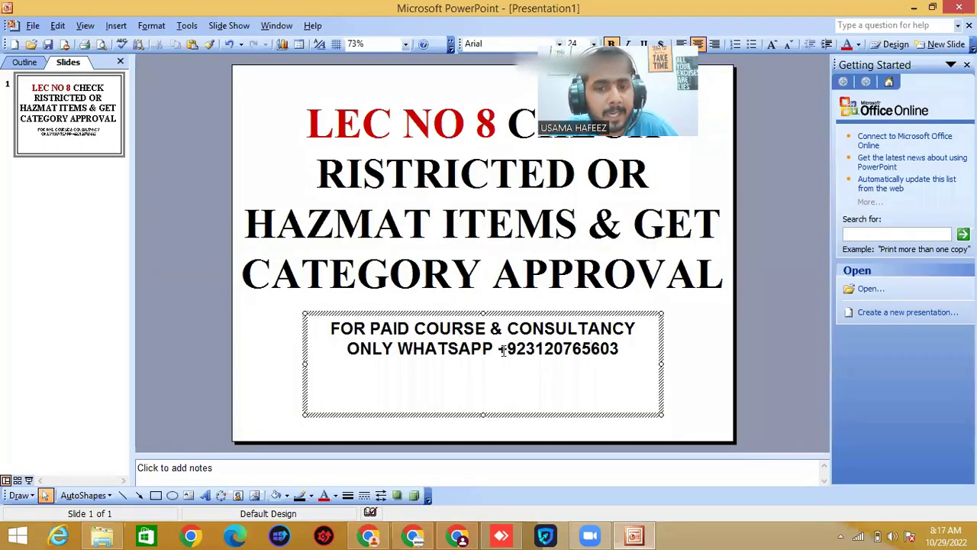
double_click(544, 348)
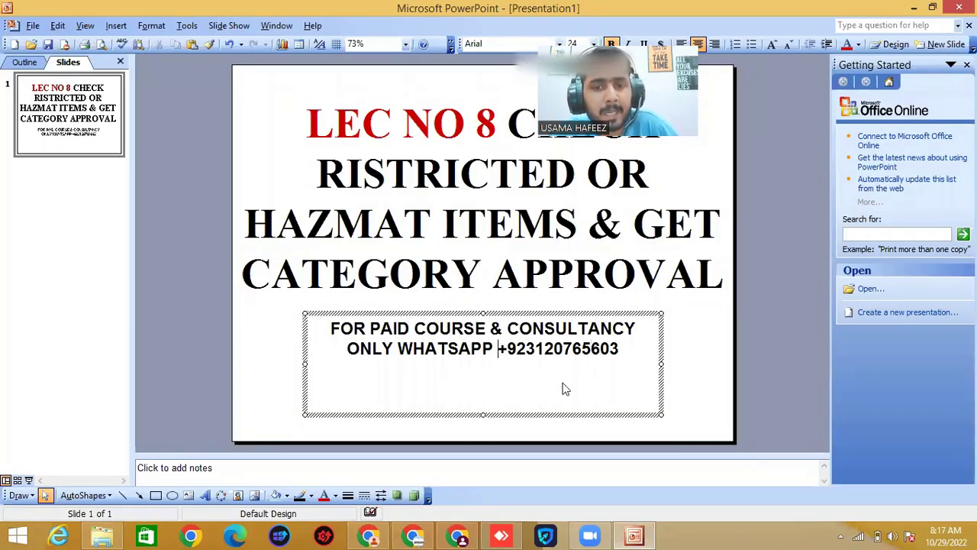
click(564, 326)
double_click(565, 327)
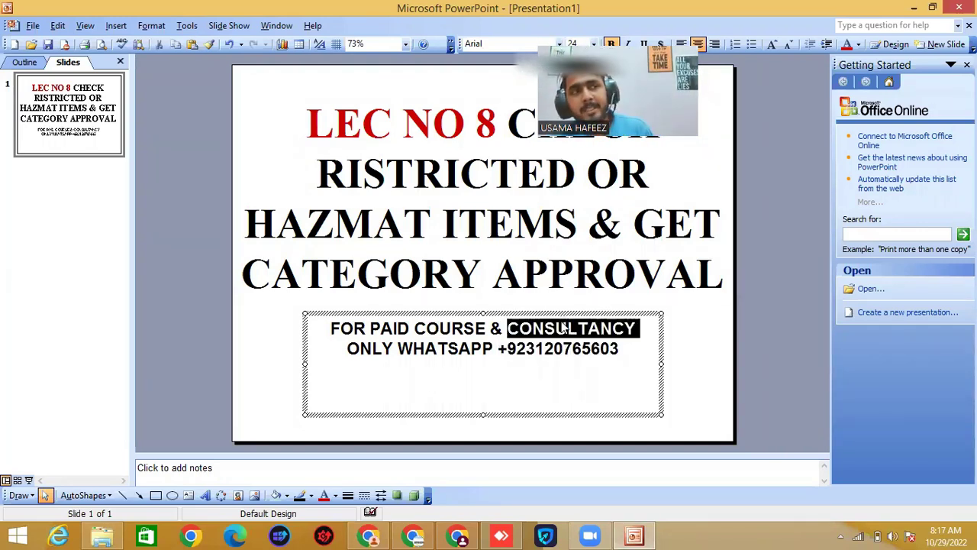